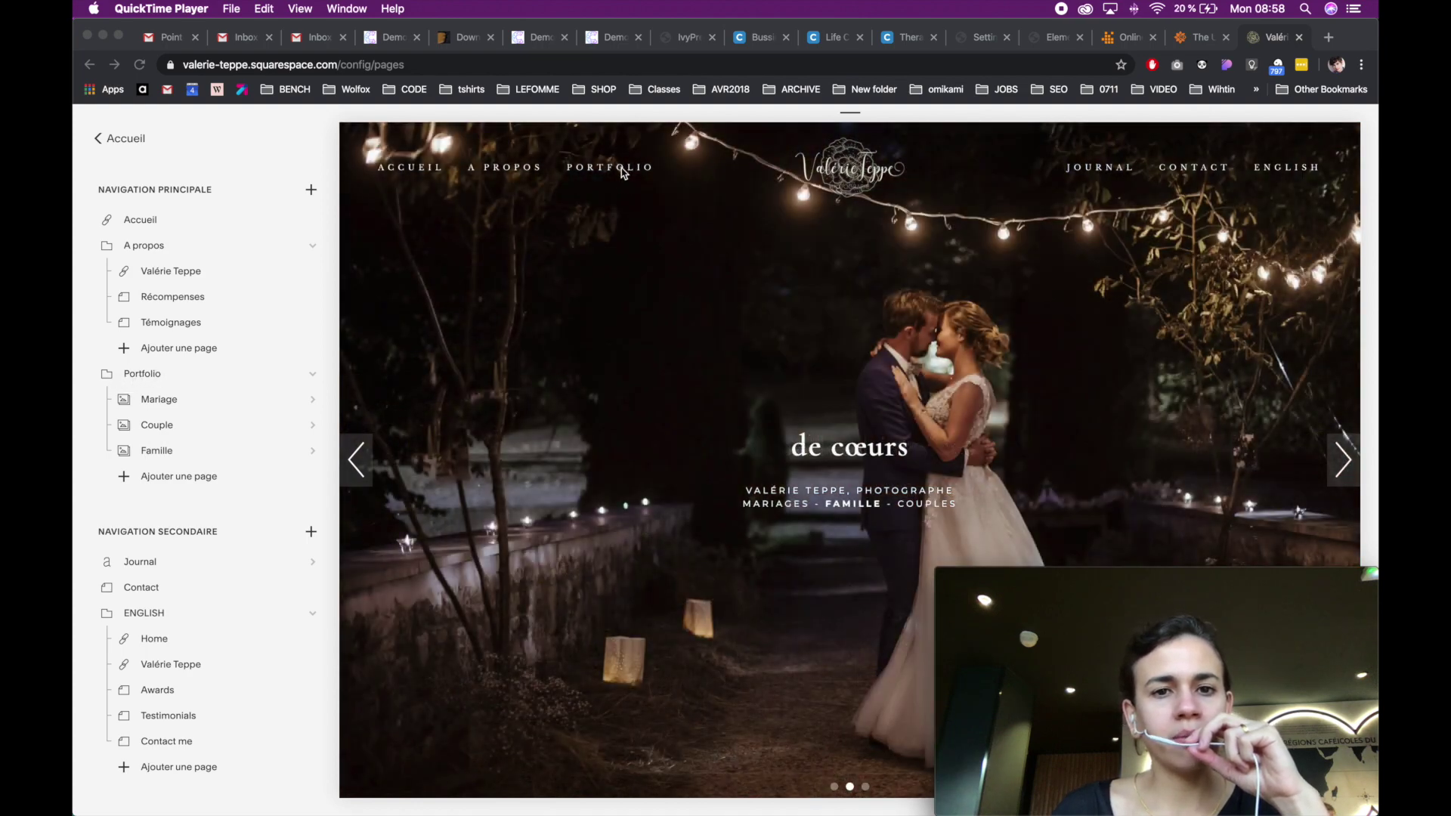
- Open the Mariage page of the portfolio and look over its photo gallery
left_click(624, 171)
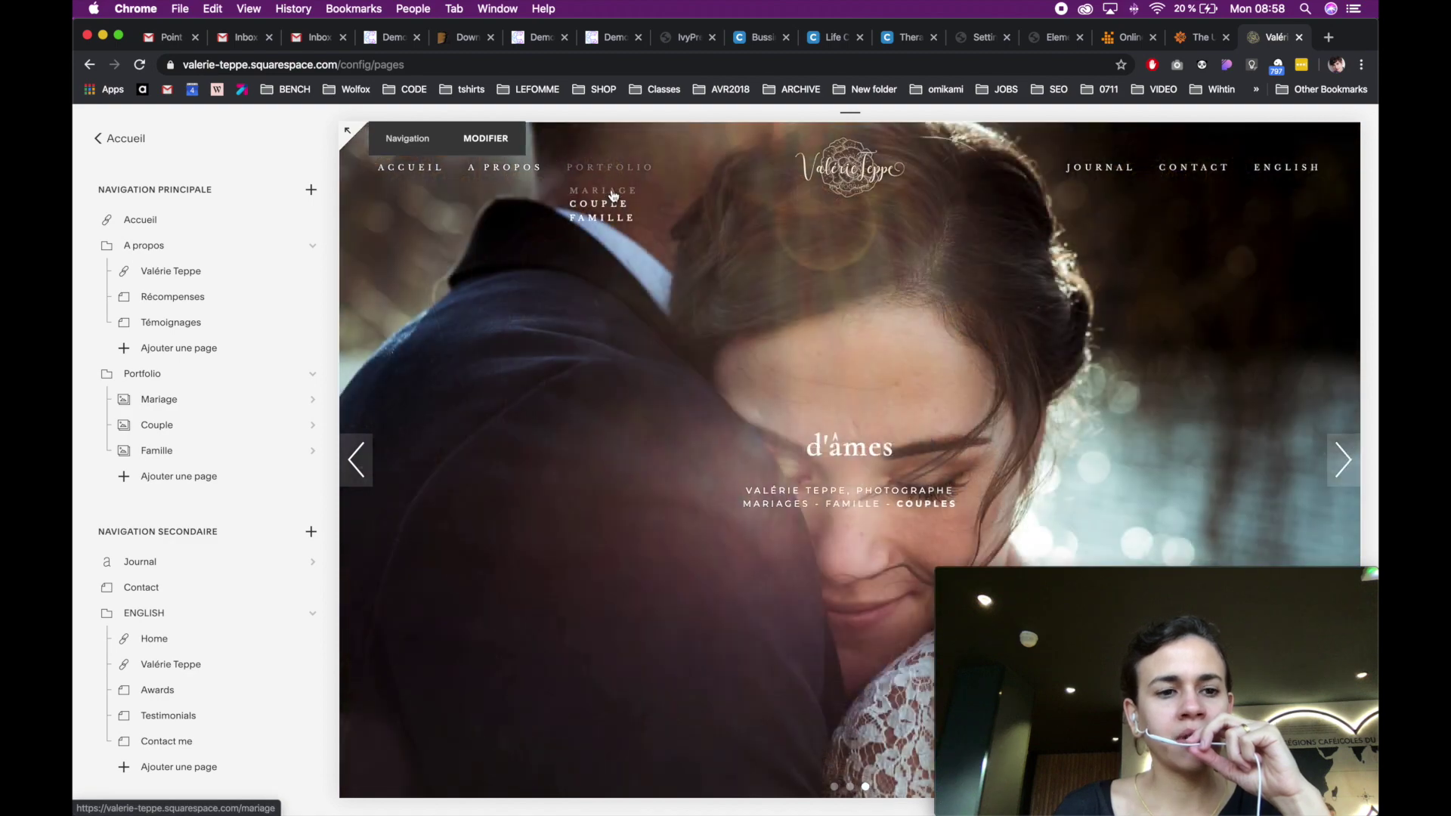
left_click(612, 194)
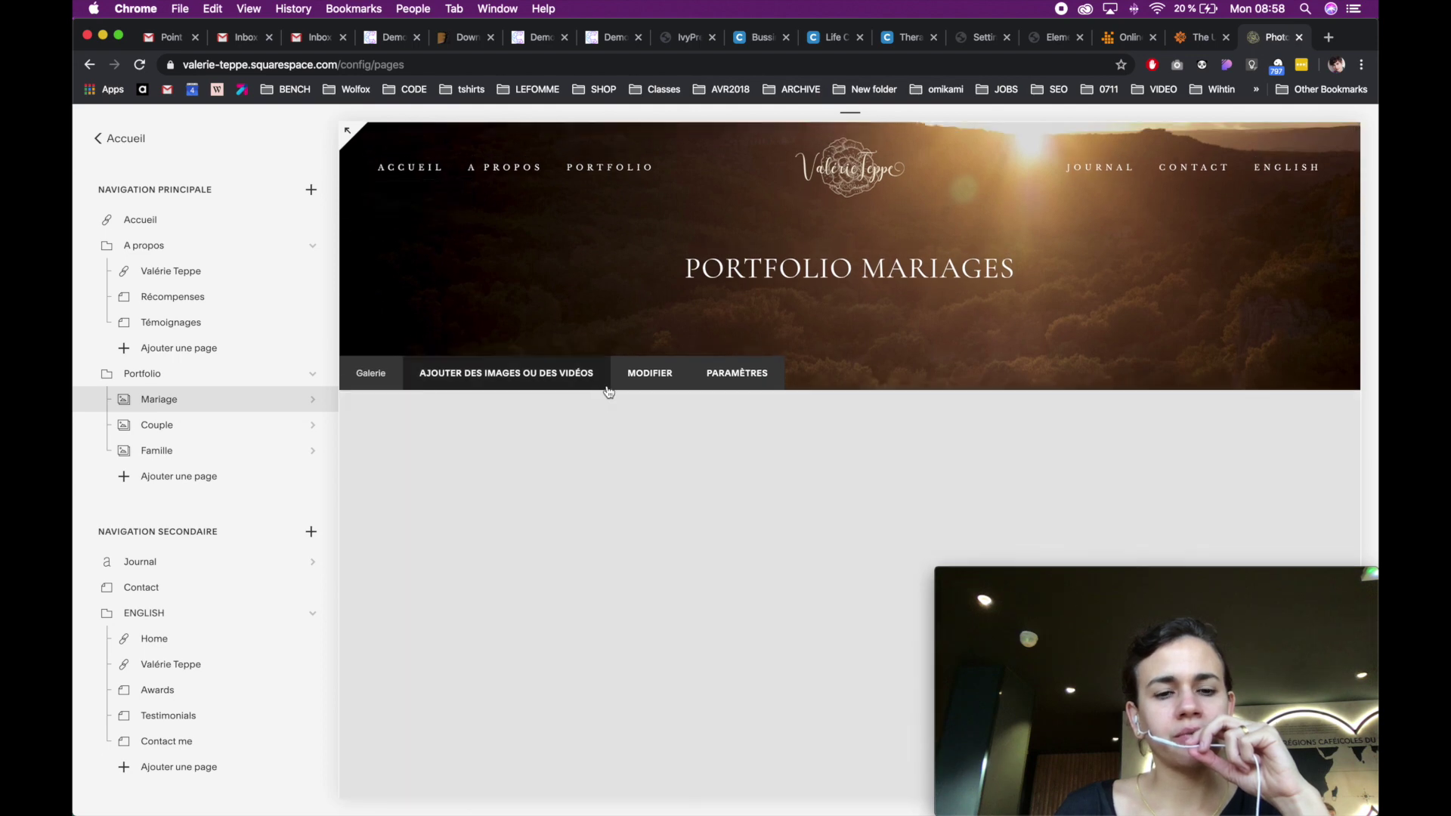
scroll(573, 424, "down", 3)
scroll(574, 427, "up", 3)
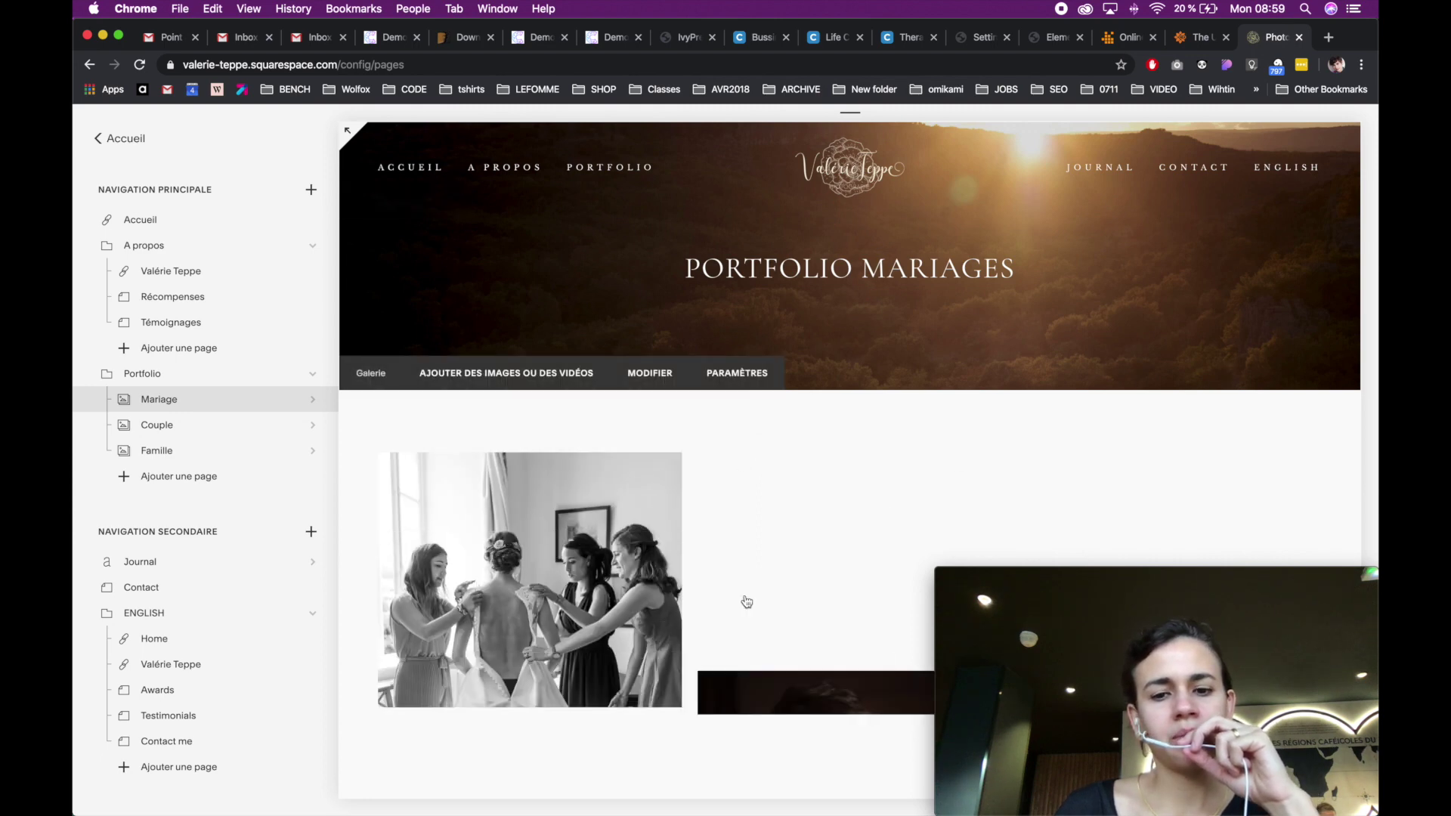
scroll(574, 536, "down", 2)
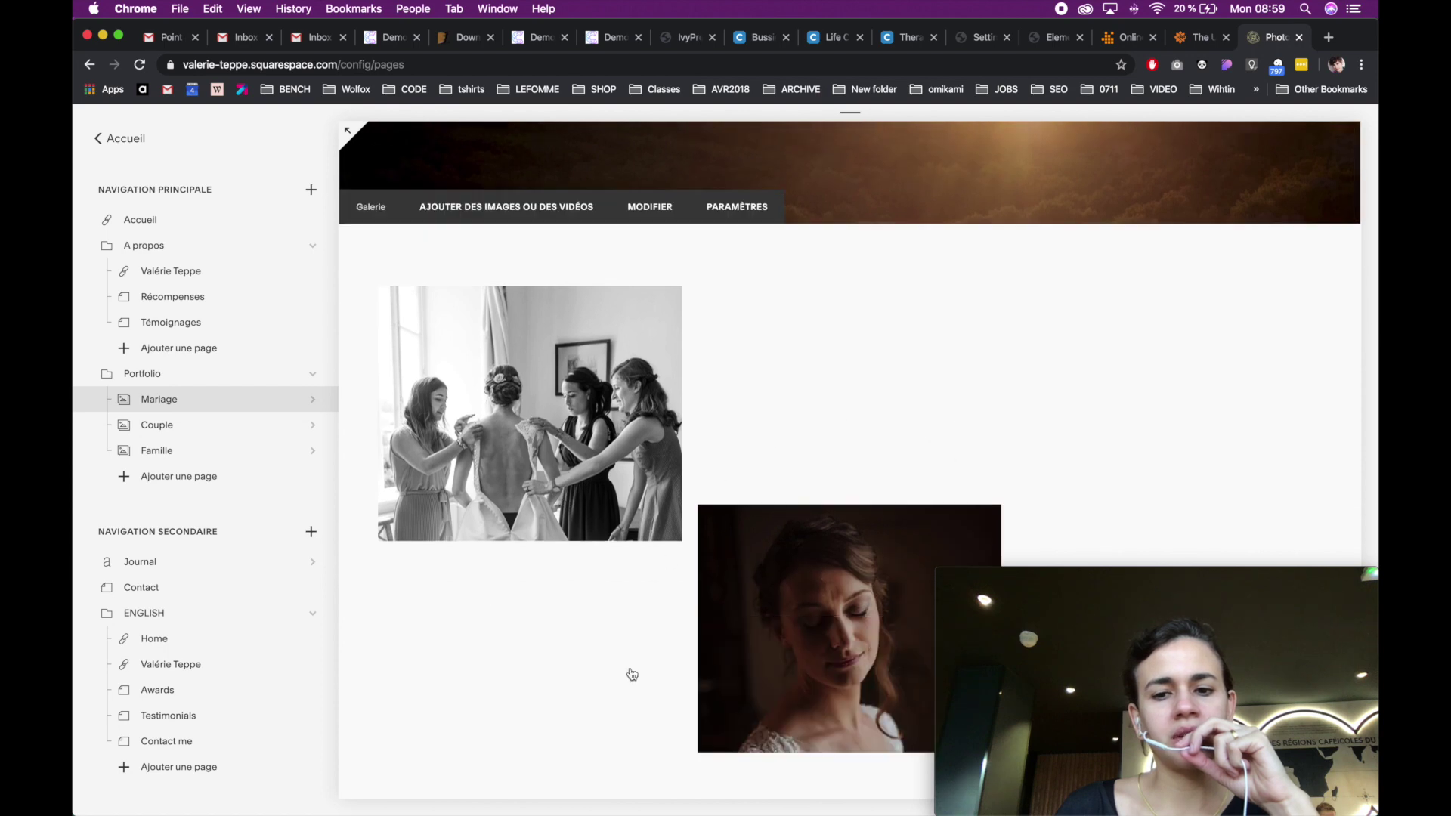
scroll(513, 470, "up", 3)
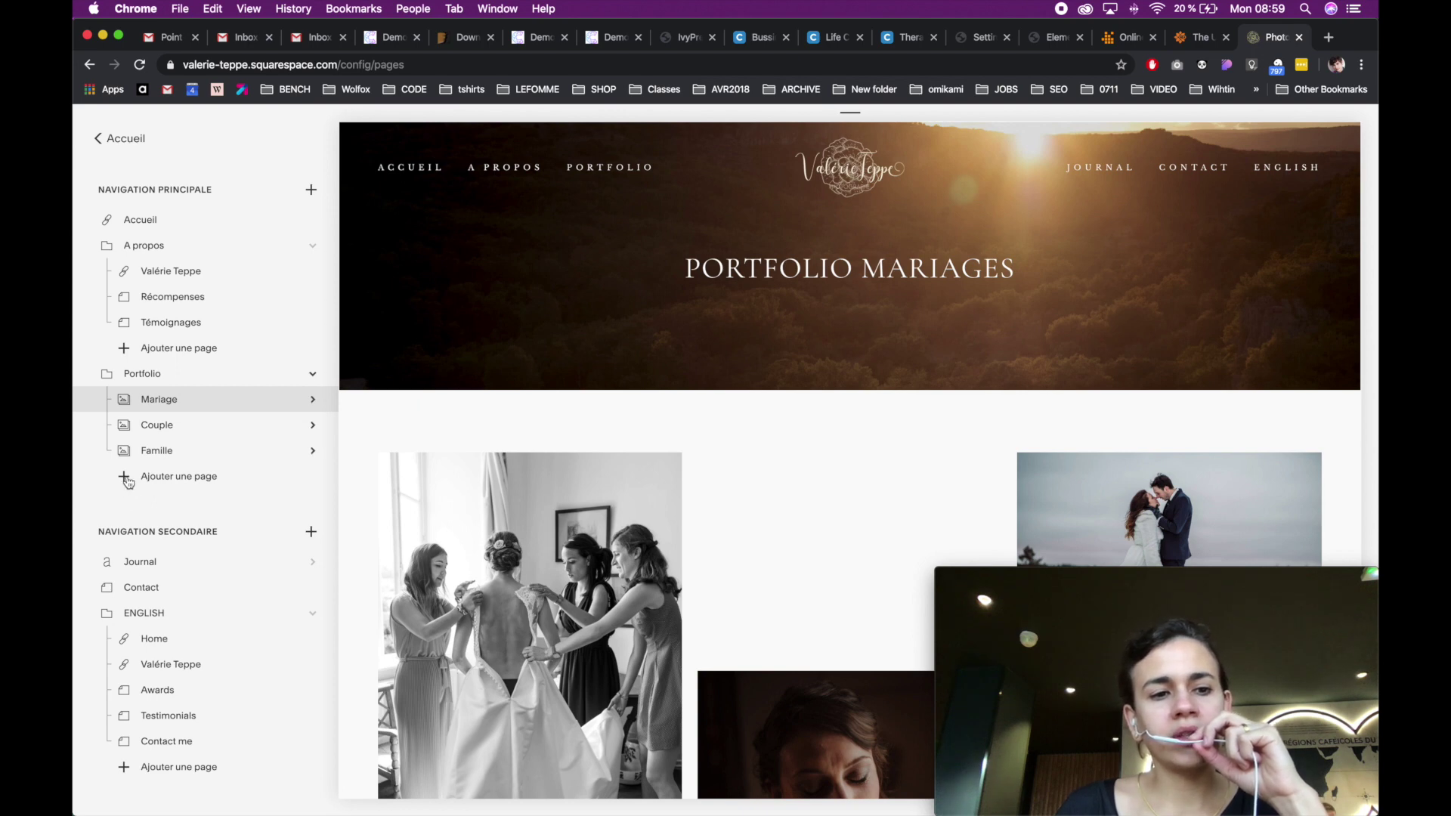
- Add a new Galerie page to the Portfolio folder with its default name and open its contents
left_click(125, 477)
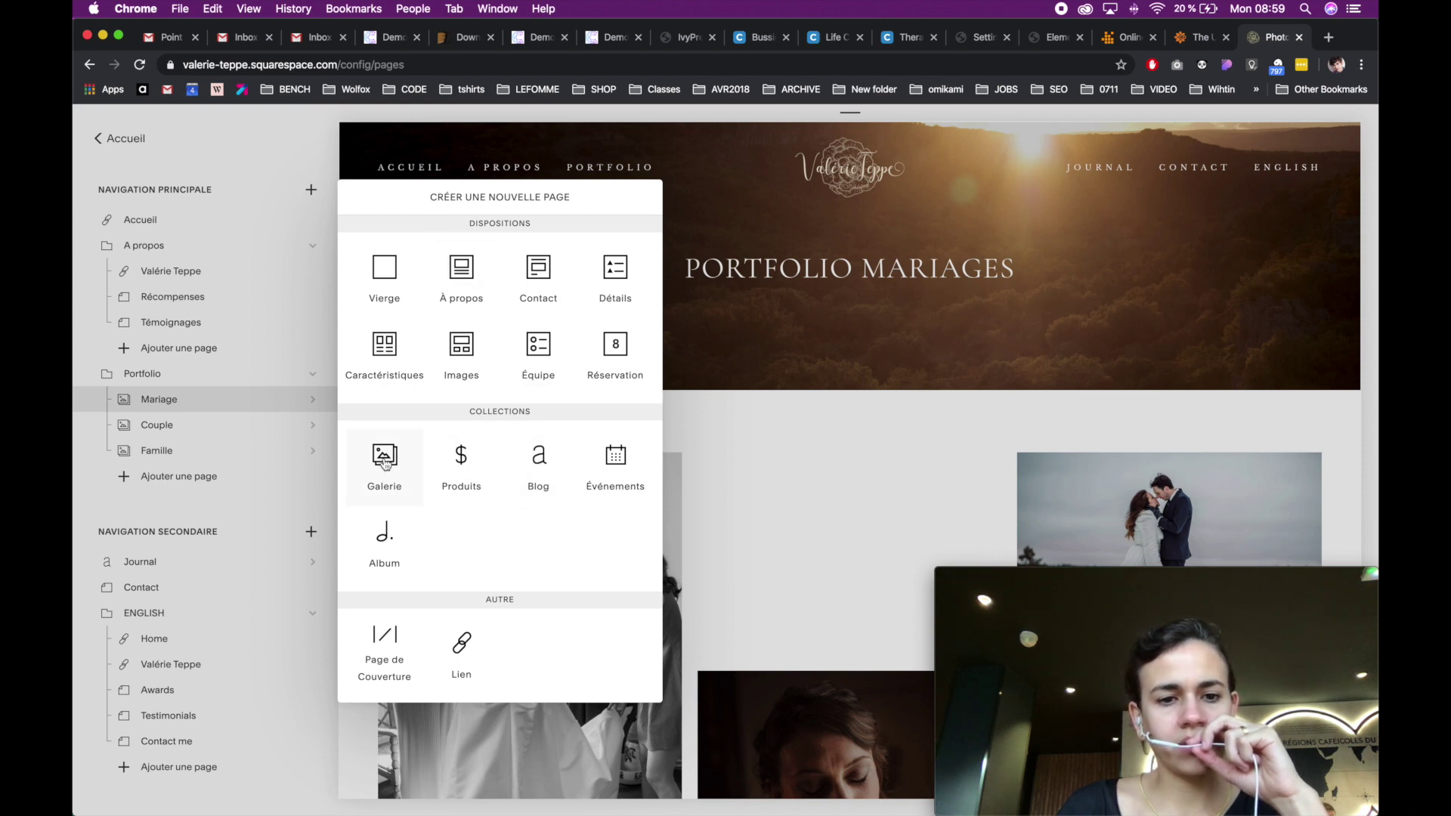
left_click(386, 464)
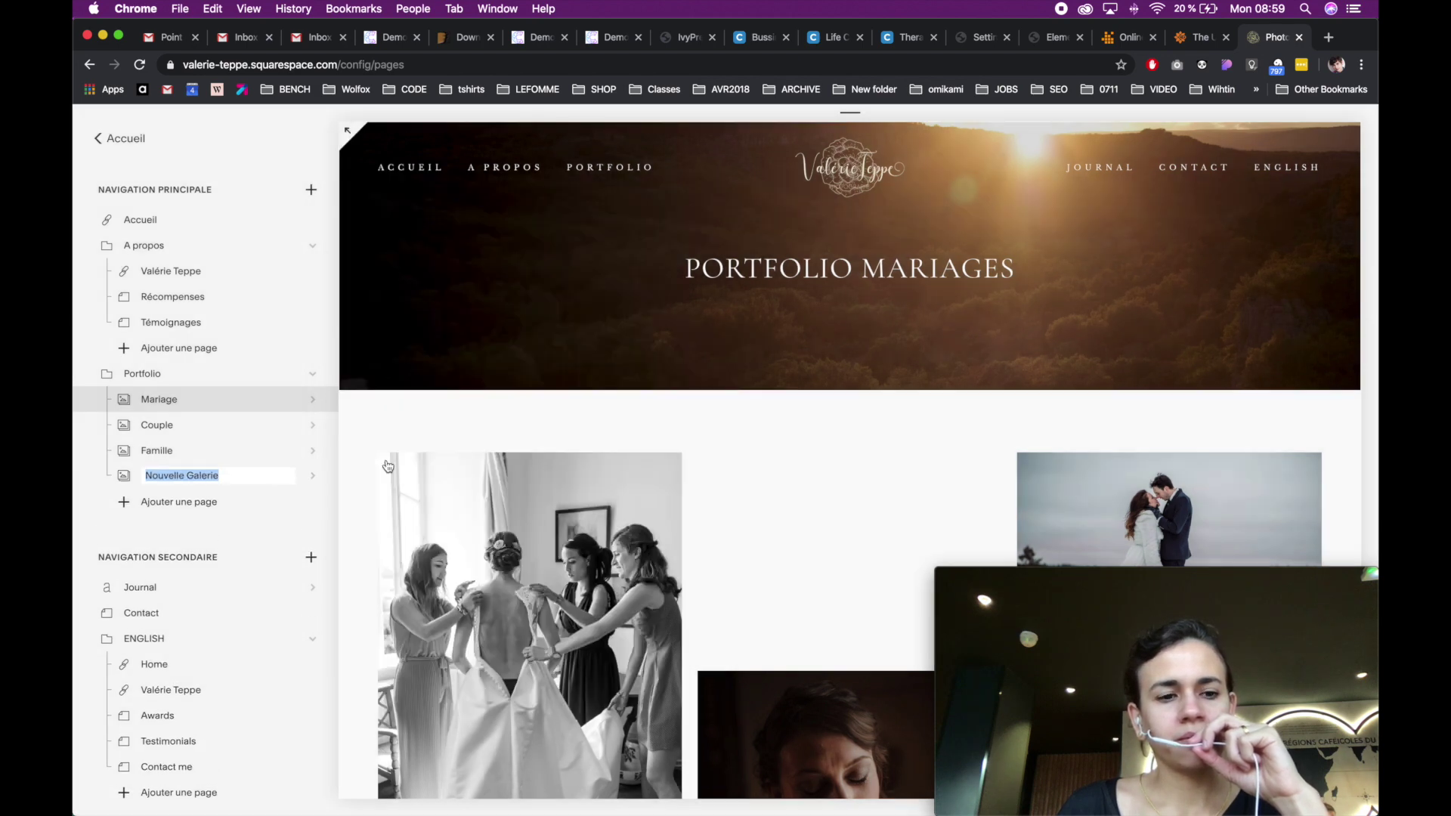
left_click(284, 478)
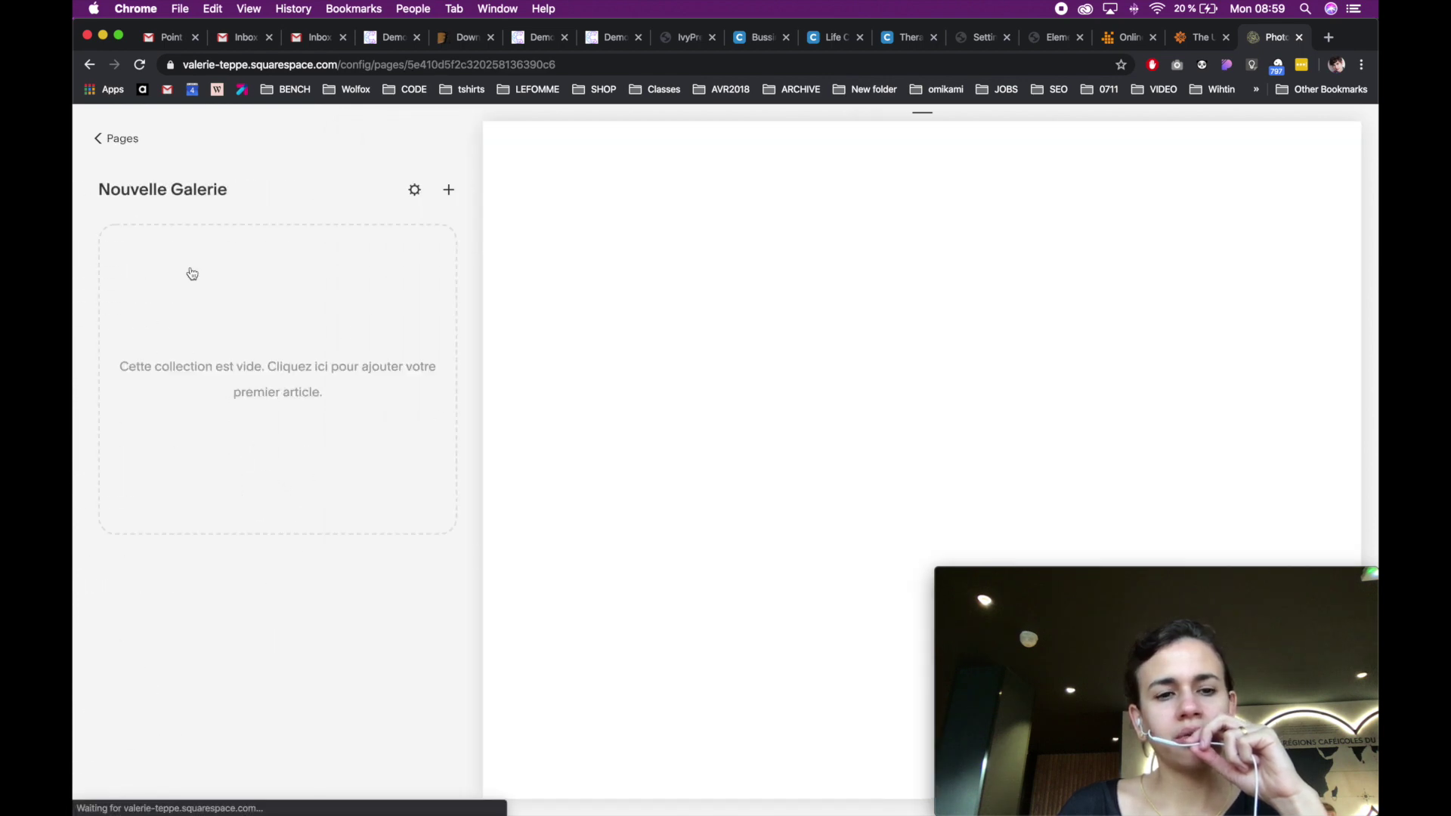
- Upload the two neighbouring fabian Unsplash images from the 0_site folder to the empty gallery
left_click(286, 332)
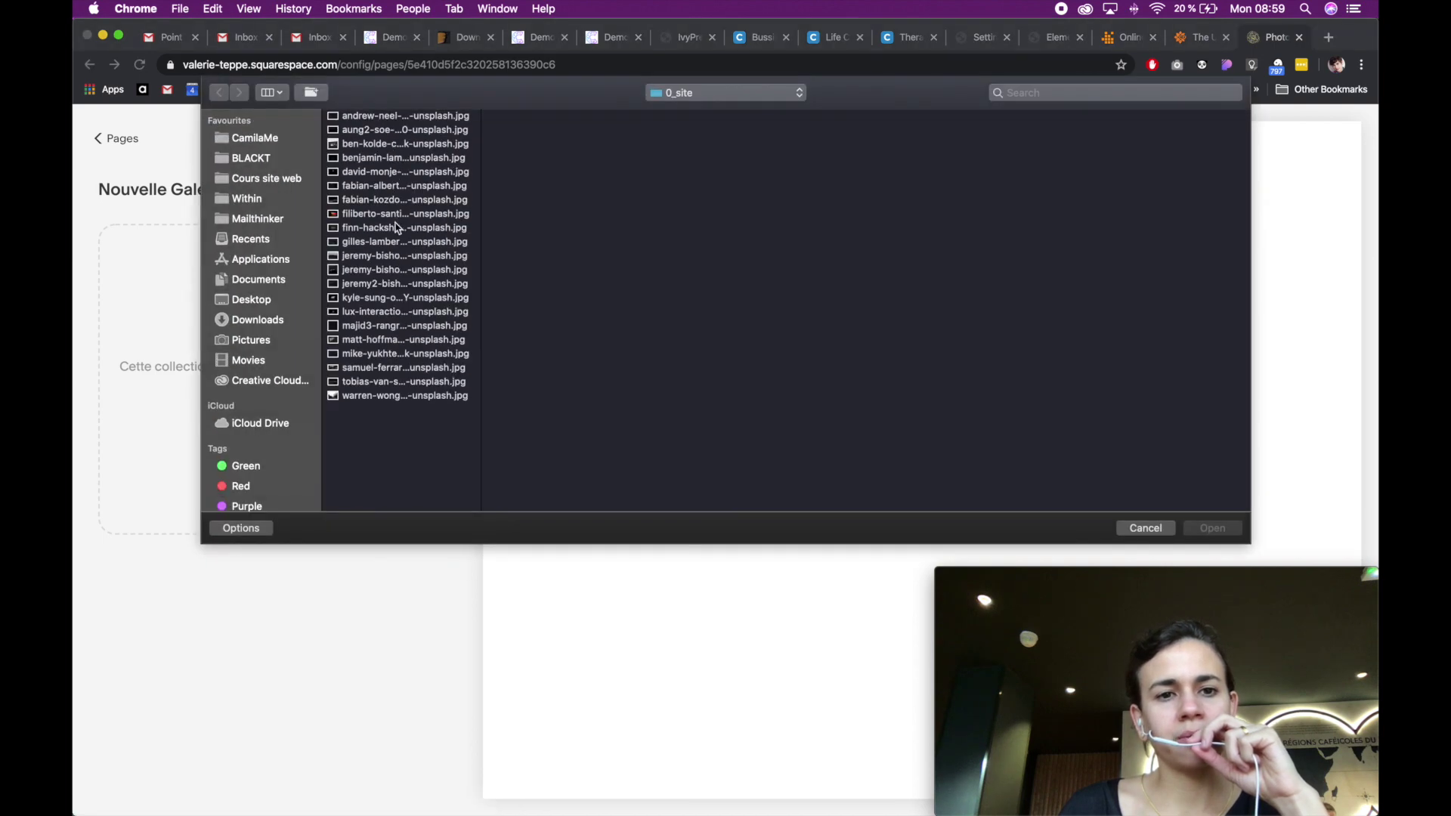
left_click(396, 200)
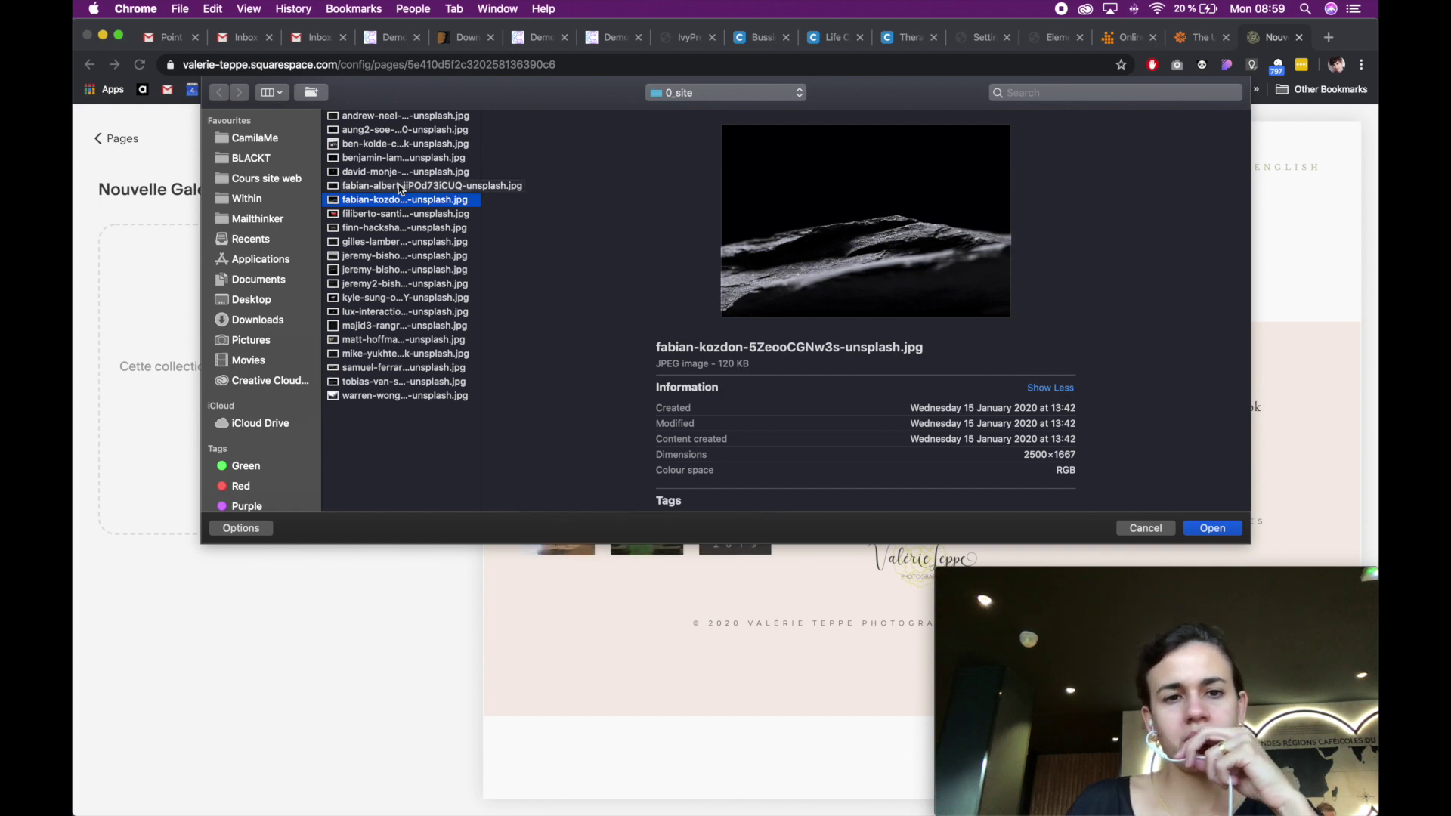
left_click(401, 186, "shift")
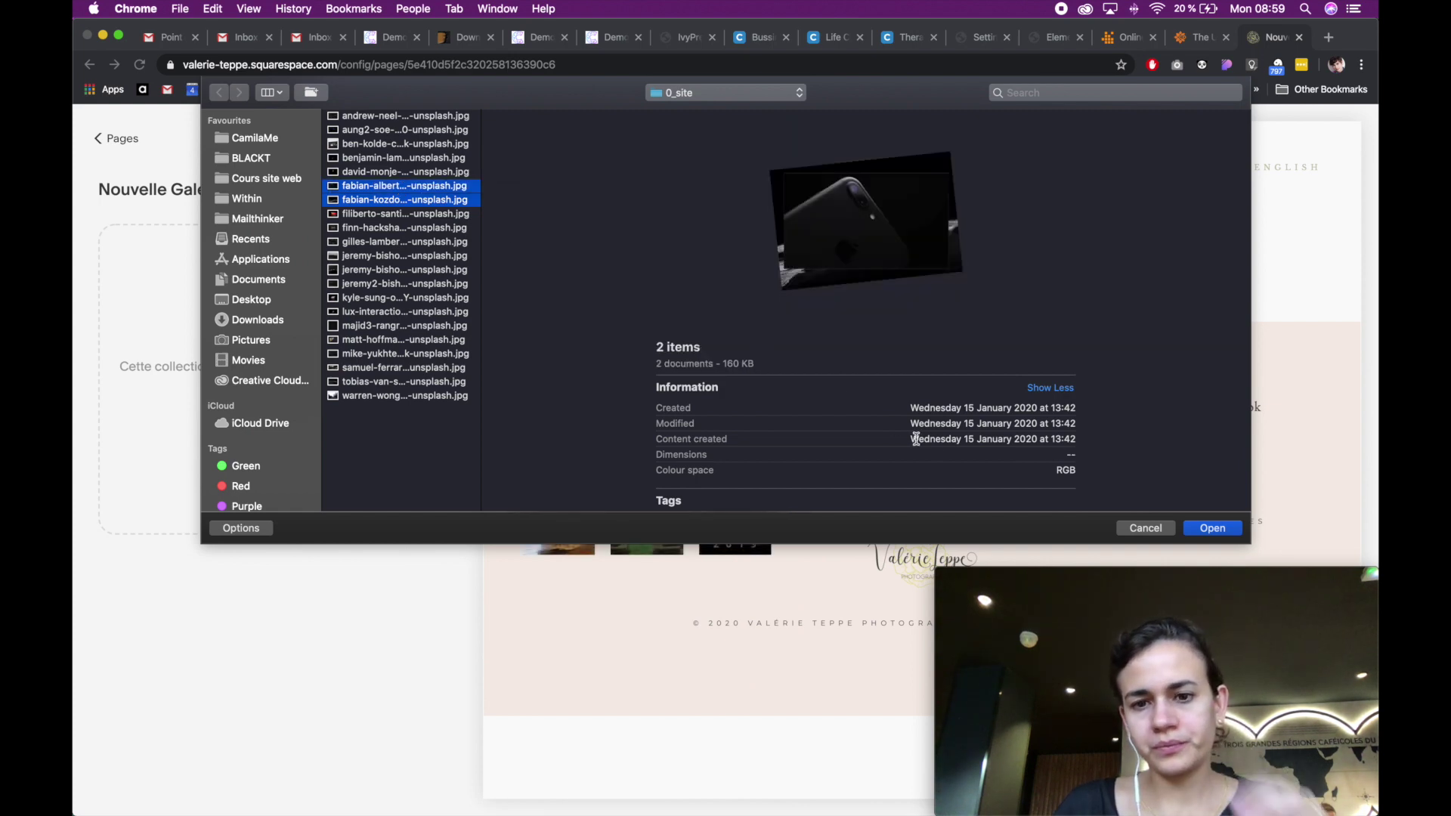
left_click(1211, 528)
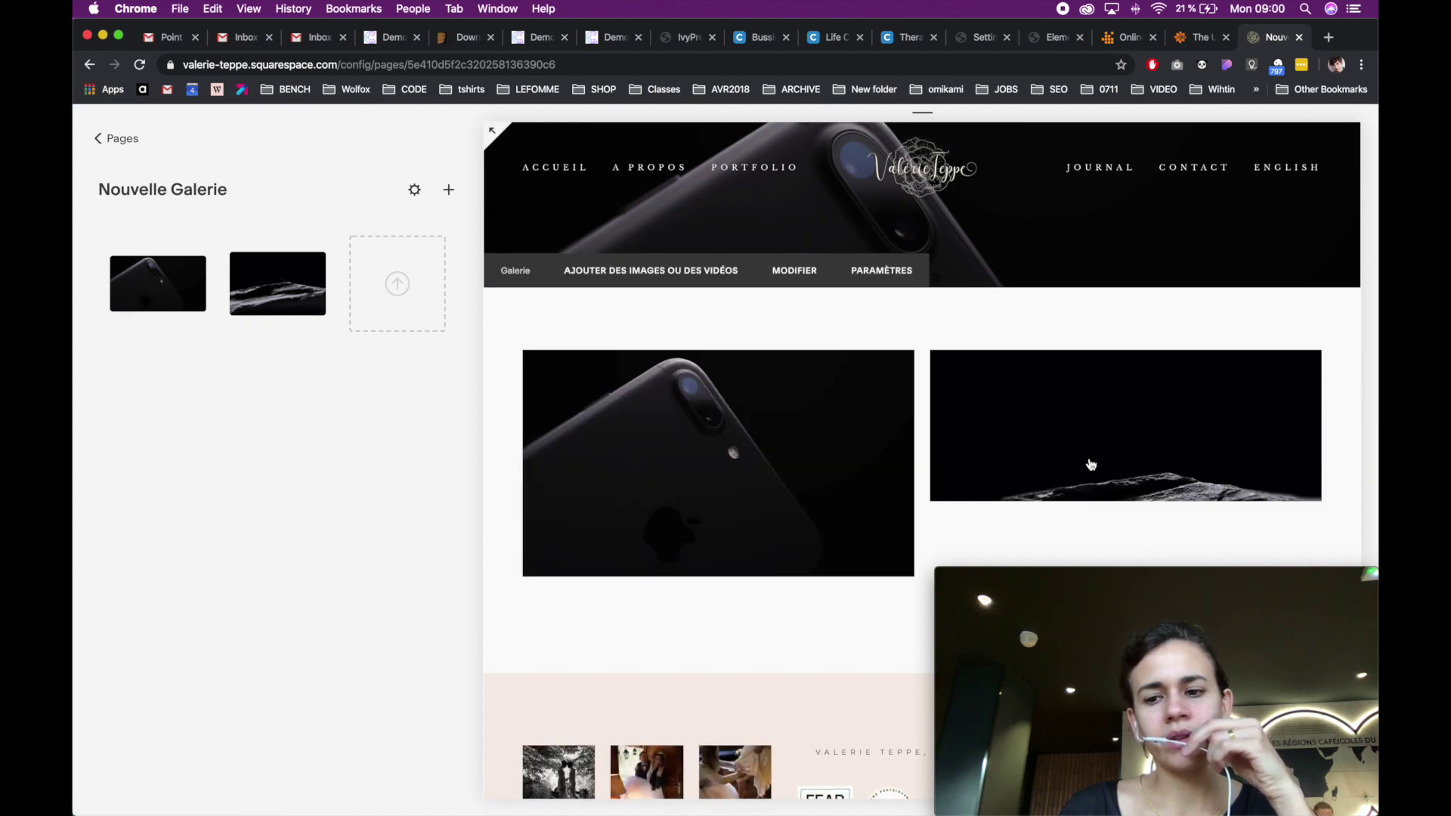
- Remove the banner/thumbnail image in the Médias settings of Nouvelle Galerie and save the settings
left_click(95, 141)
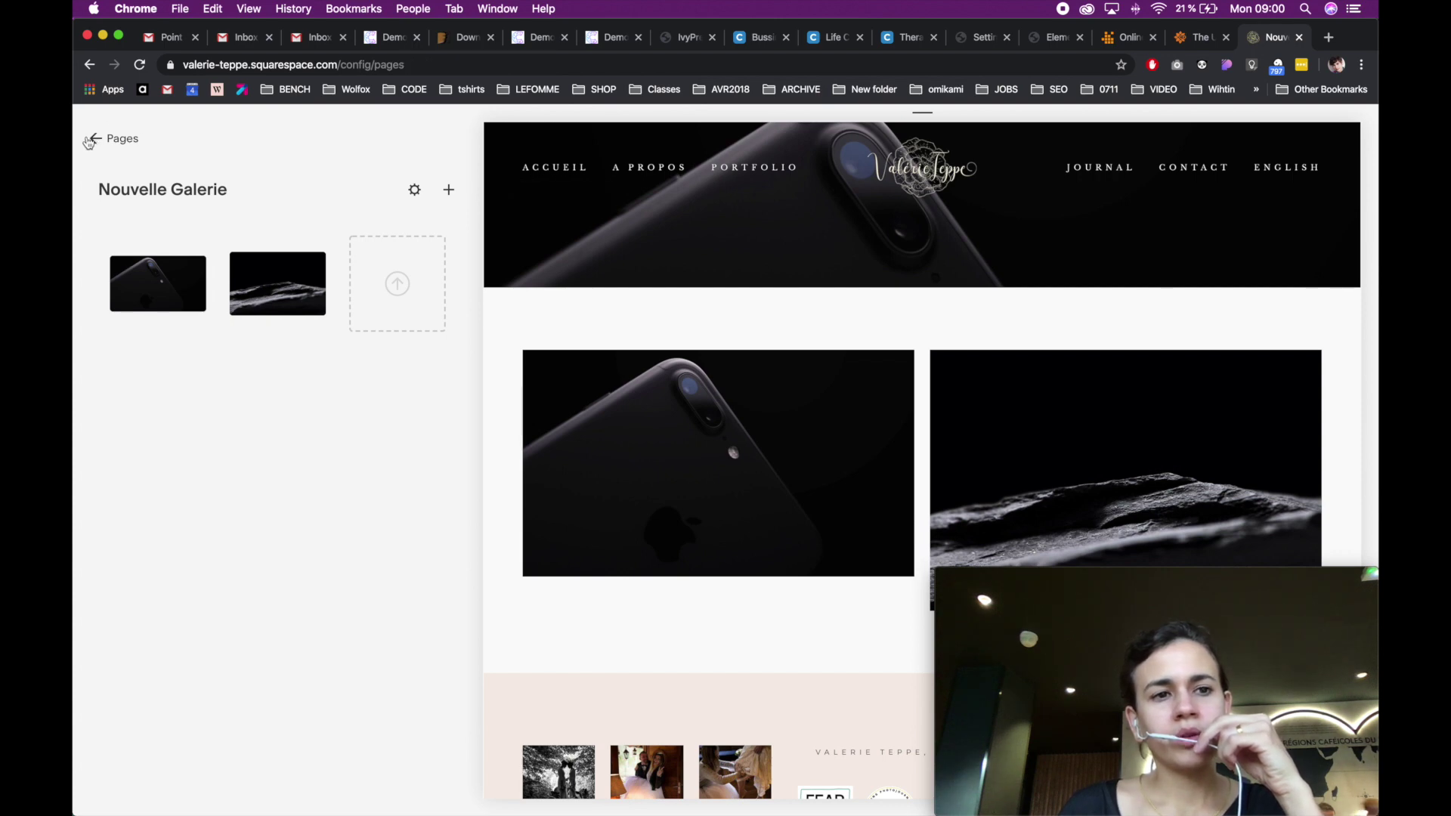
mouse_move(289, 479)
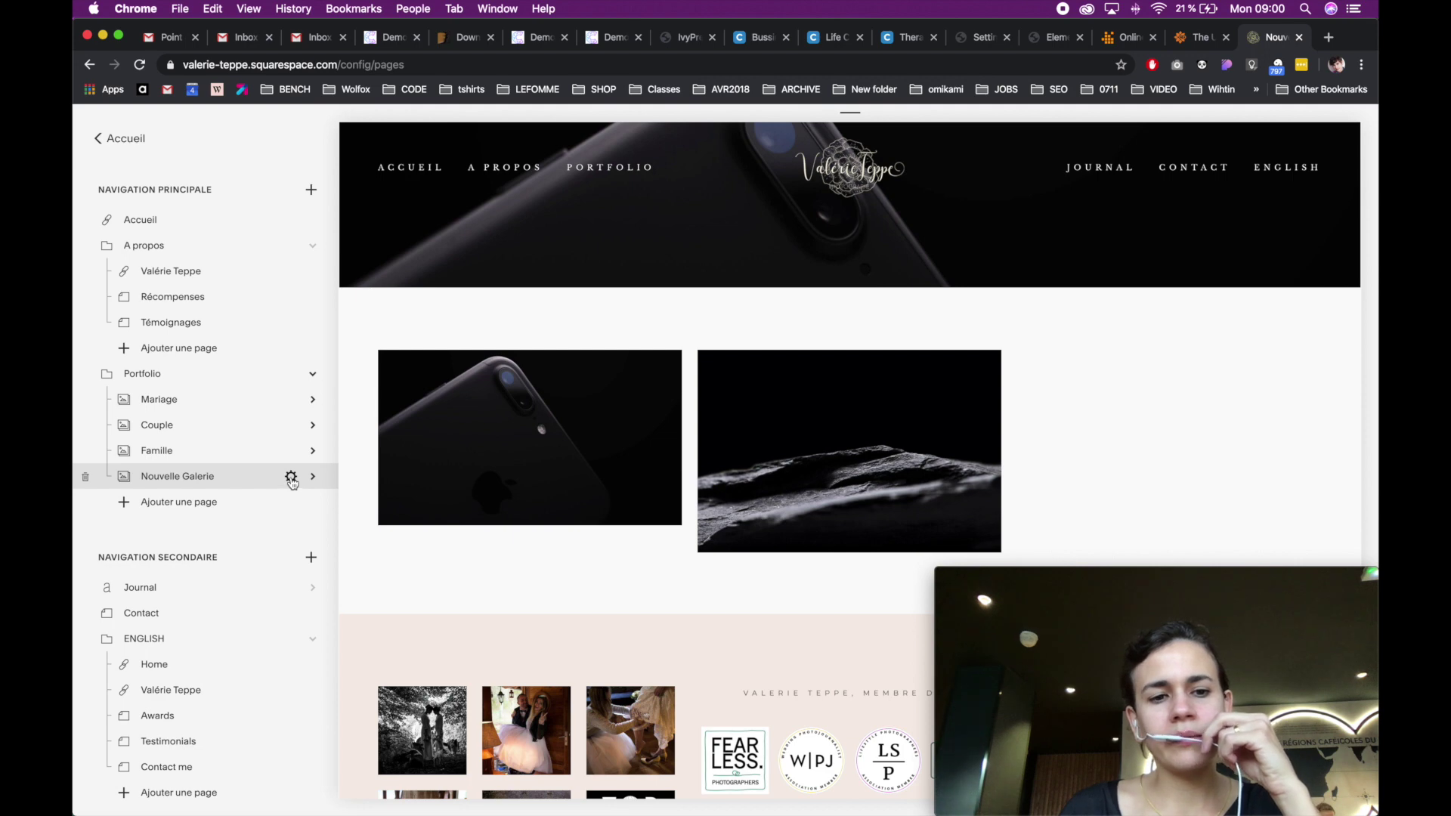
left_click(290, 478)
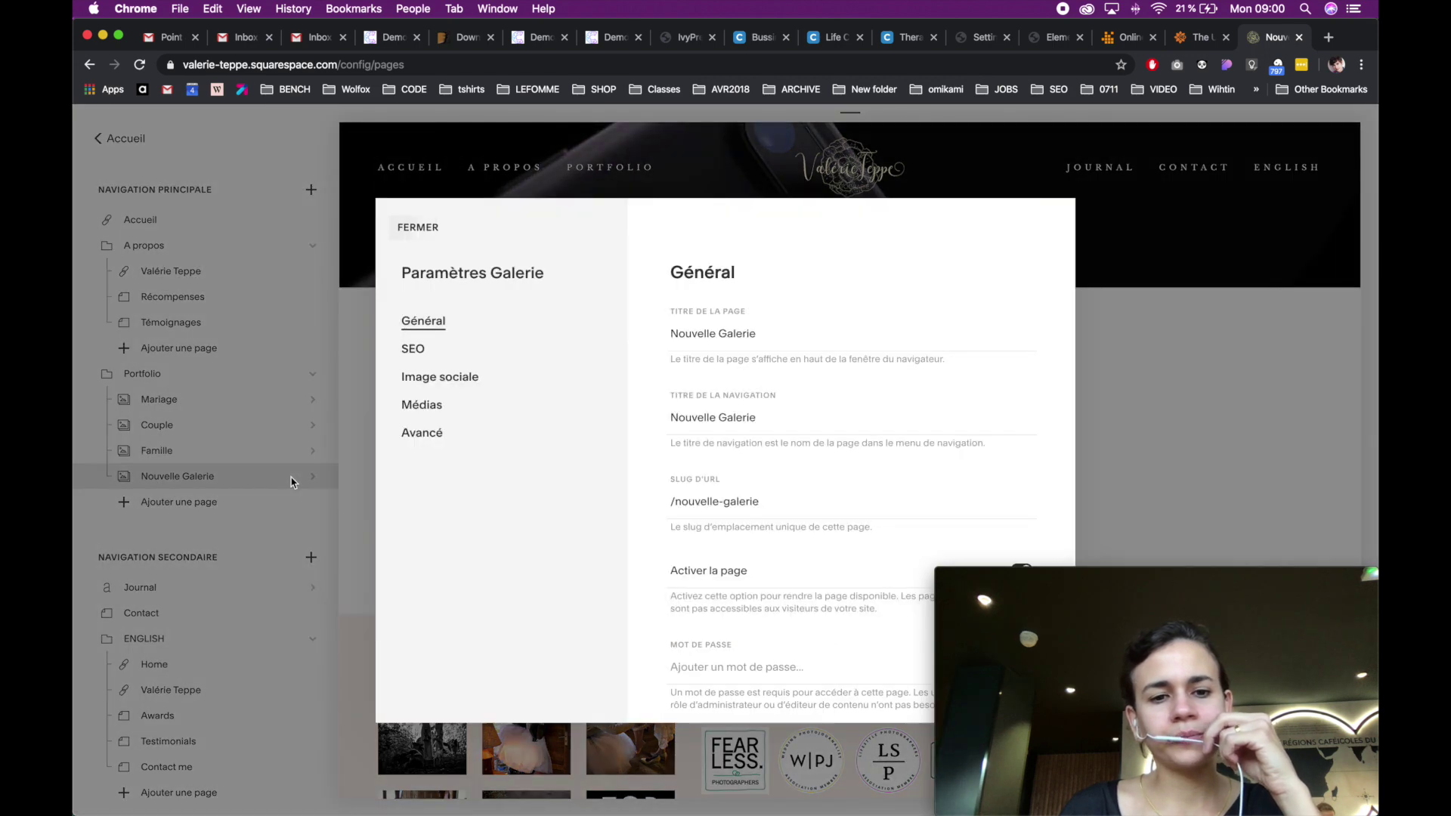
left_click(416, 406)
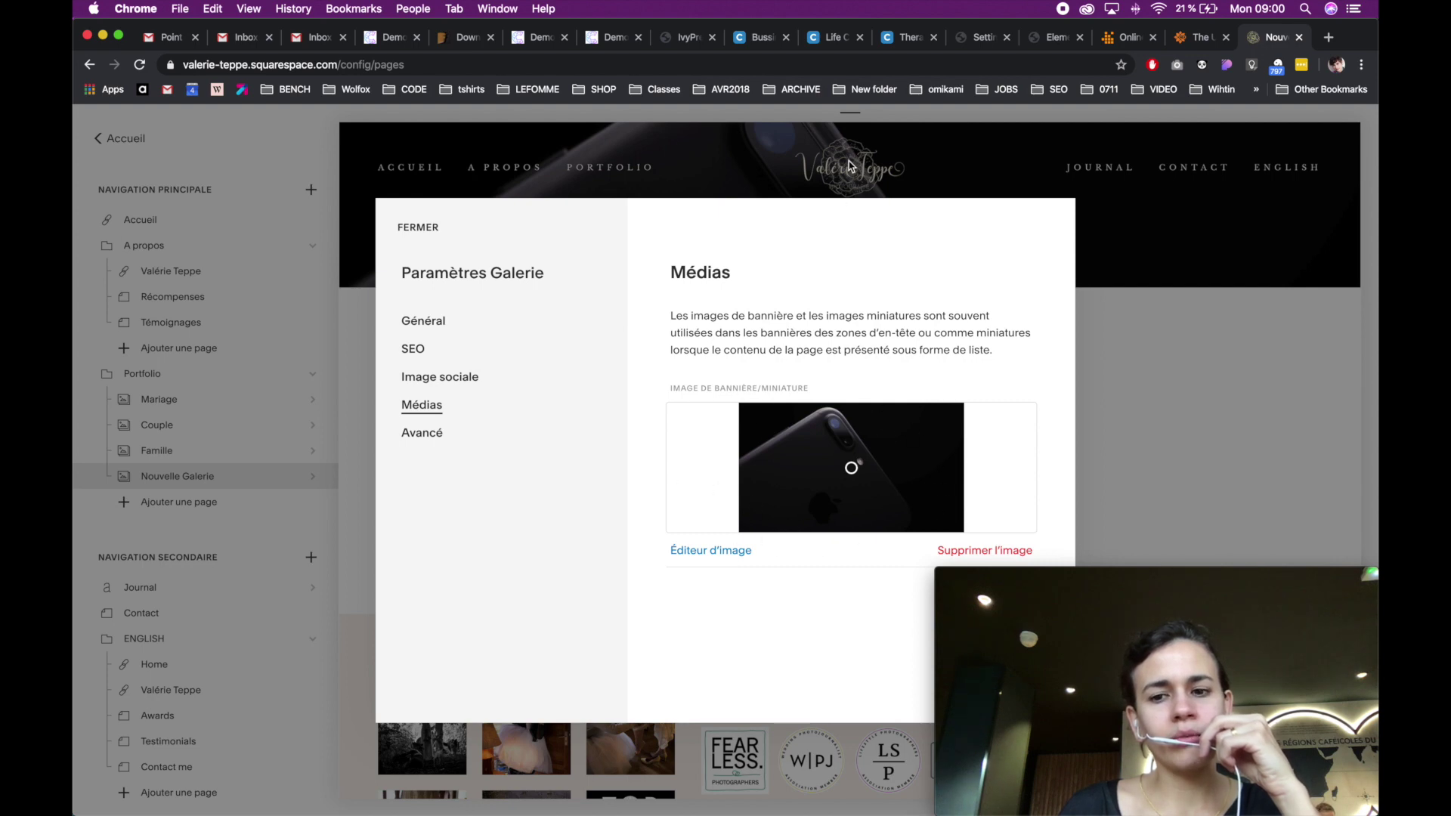
left_click(975, 552)
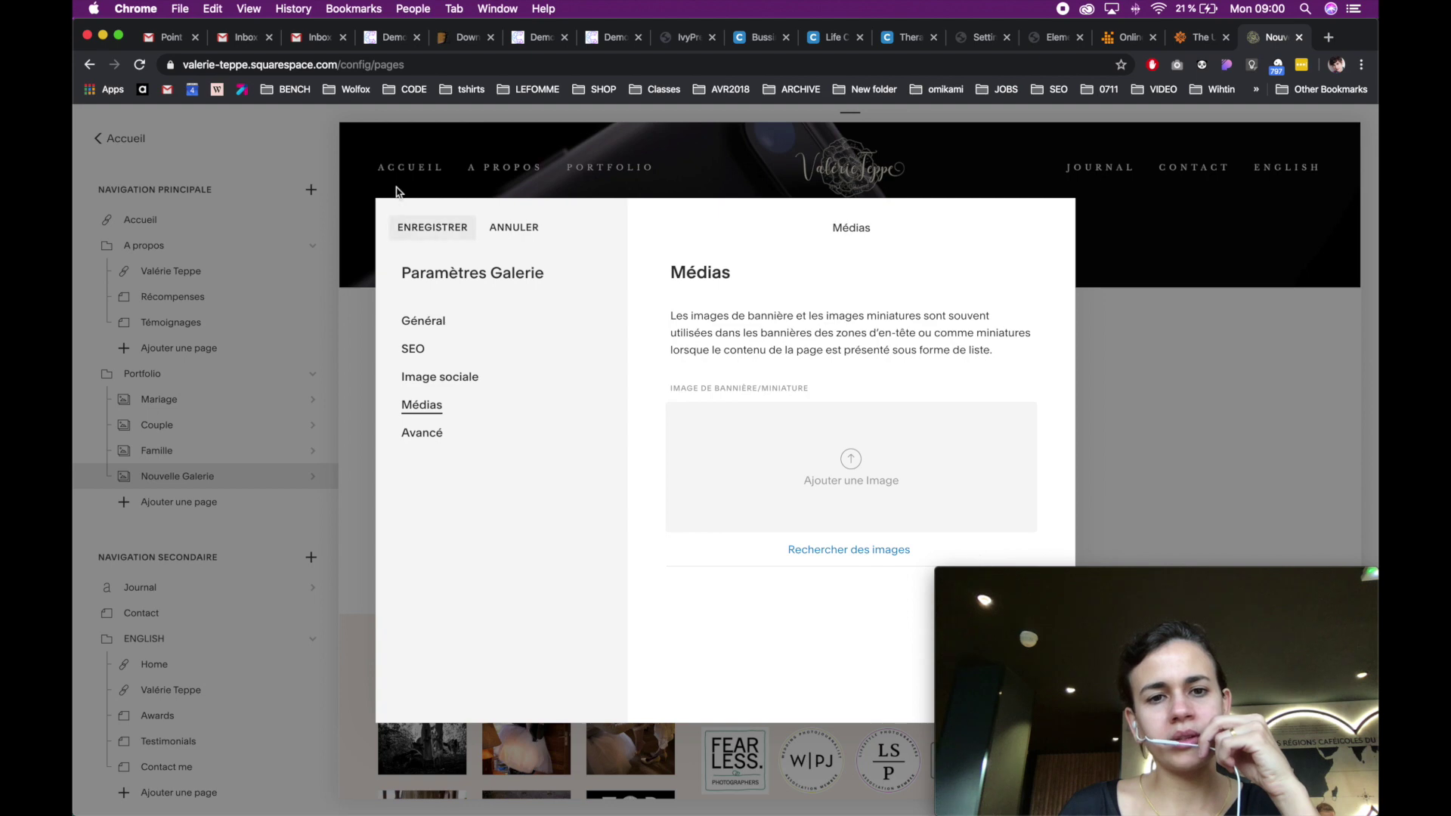
left_click(433, 228)
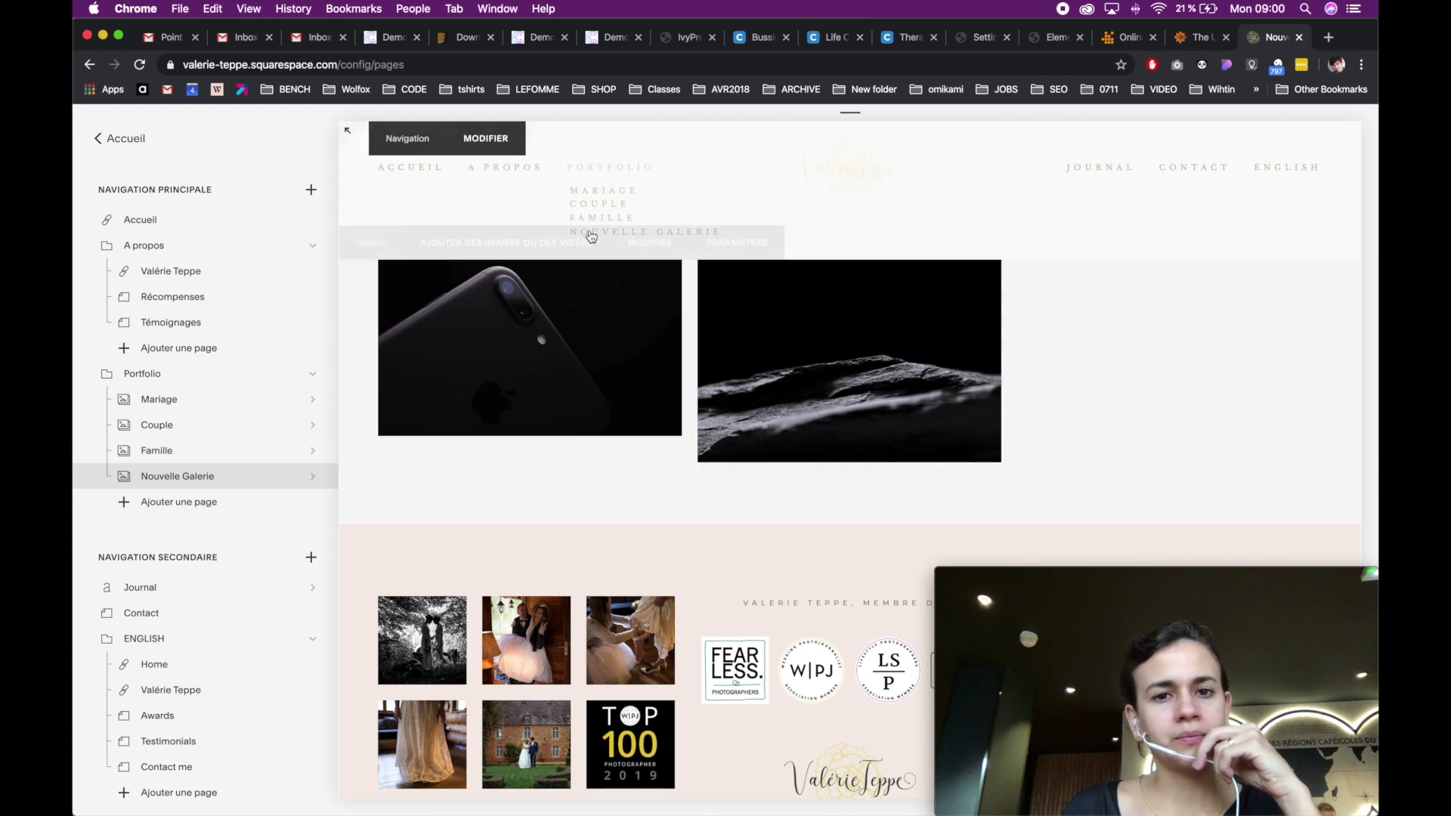
- Delete the Nouvelle Galerie page from the Portfolio folder
left_click(86, 479)
left_click(770, 514)
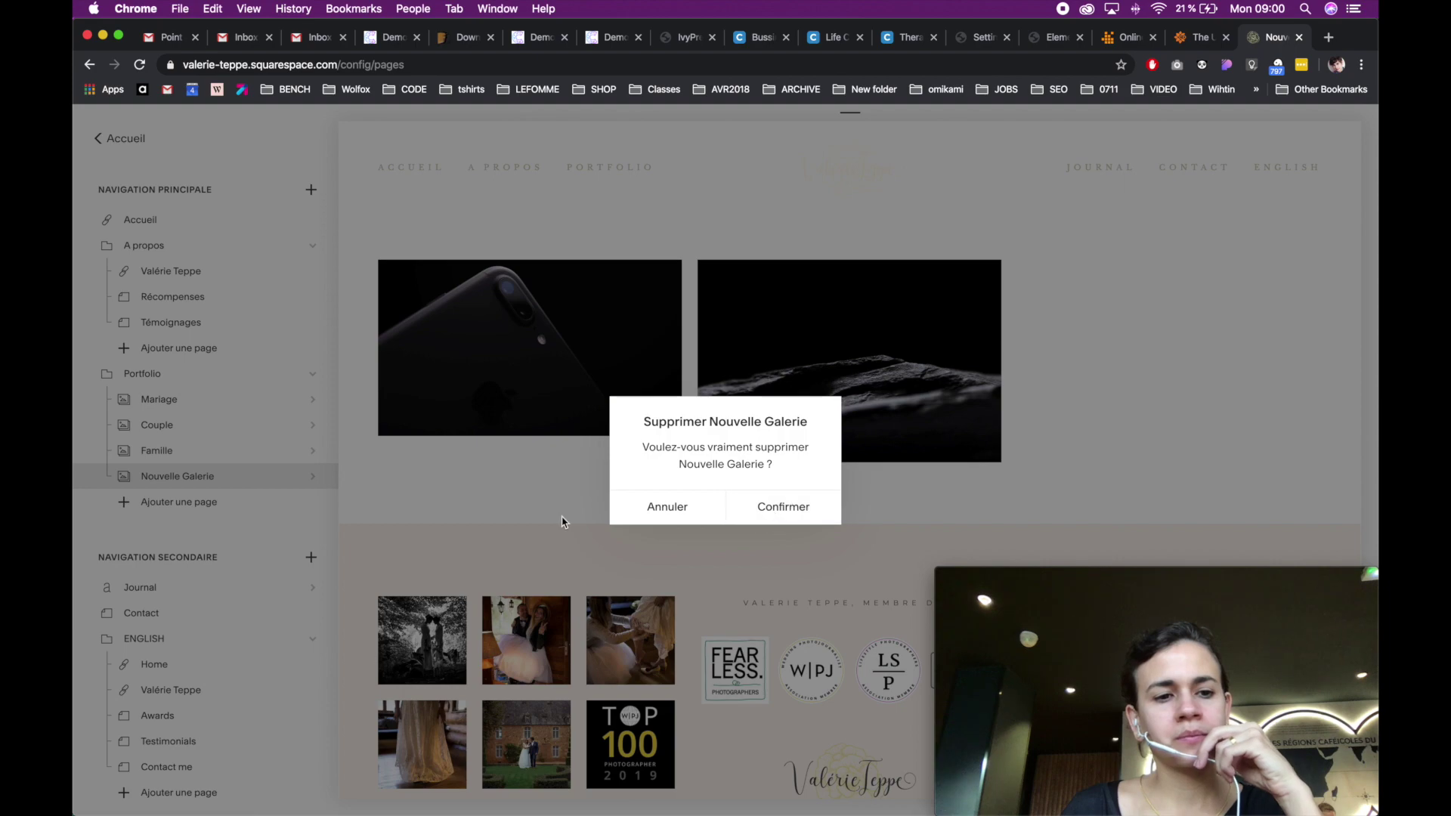
- Open the Journal blog in the secondary navigation and look over its list of articles
scroll(202, 447, "down", 2)
scroll(202, 446, "down", 4)
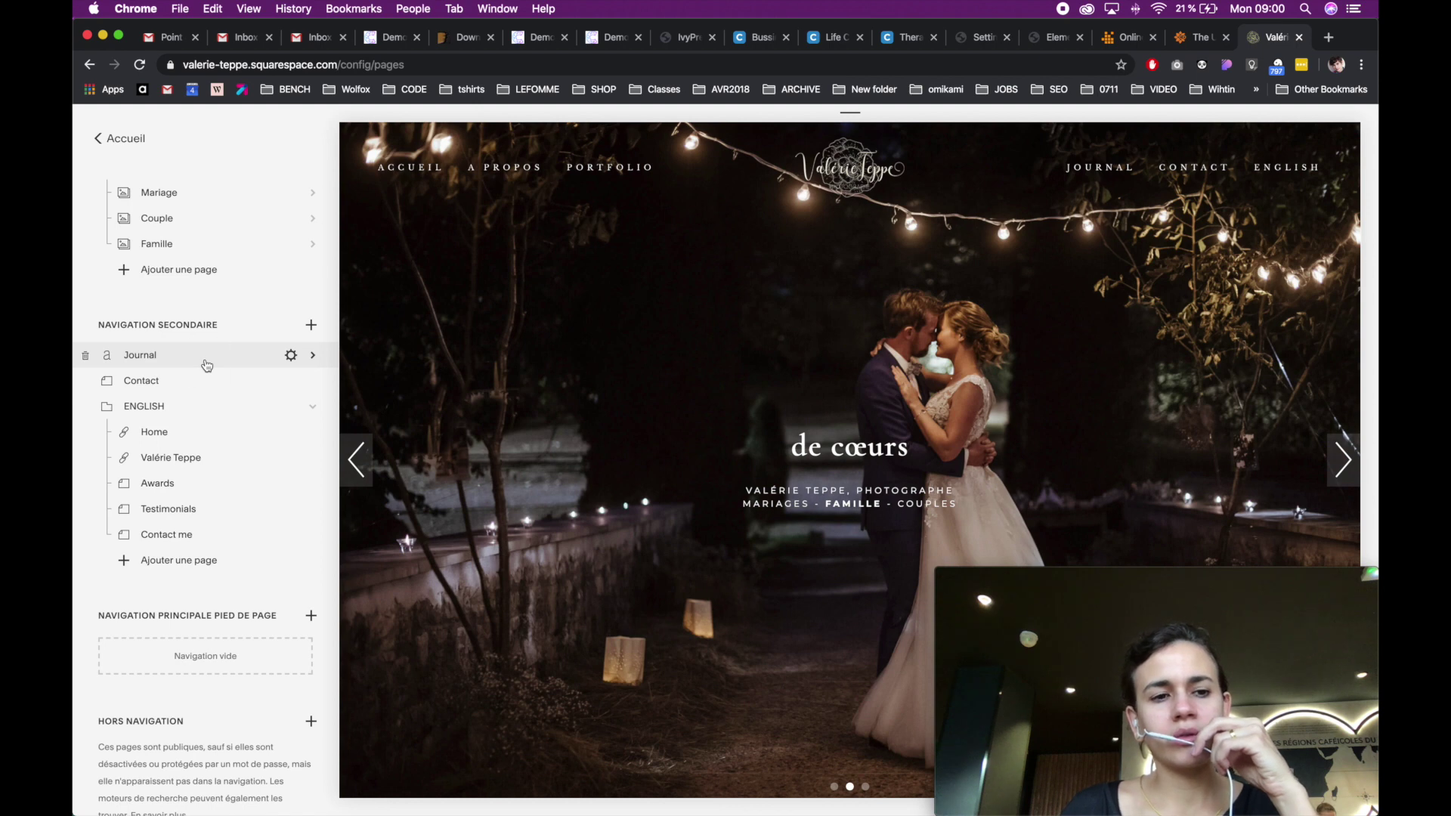
left_click(207, 366)
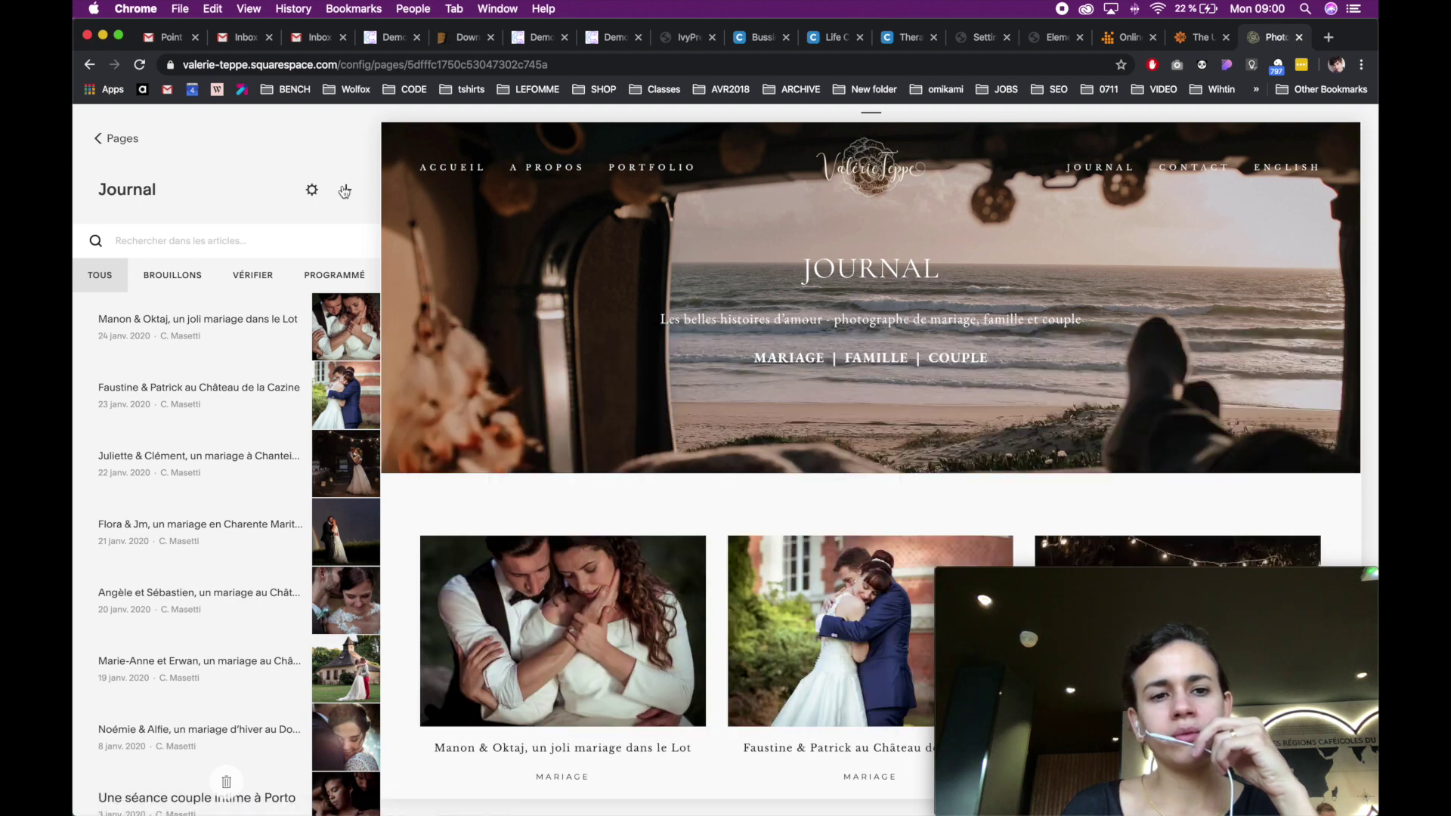
mouse_move(298, 414)
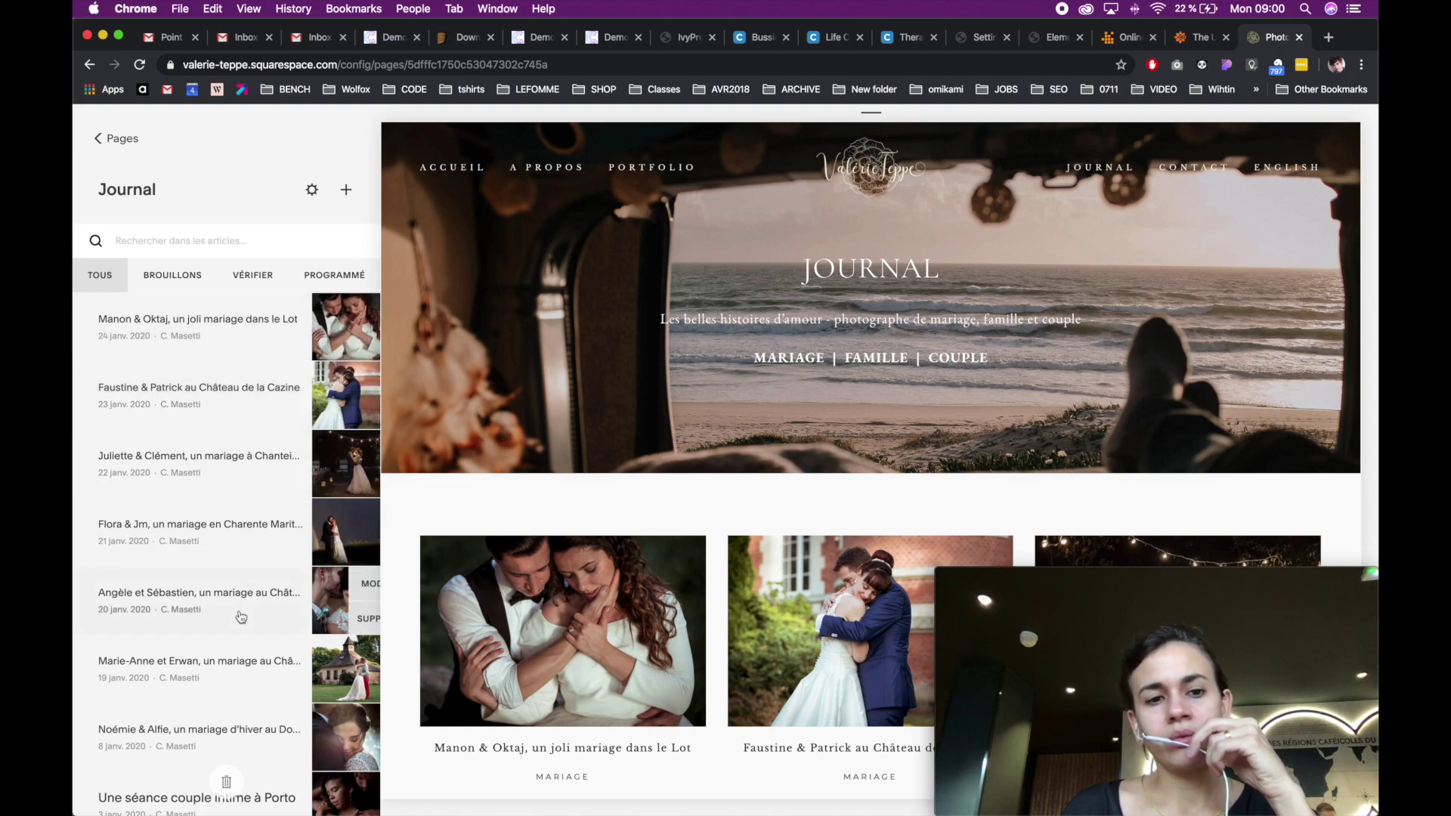
scroll(565, 459, "down", 5)
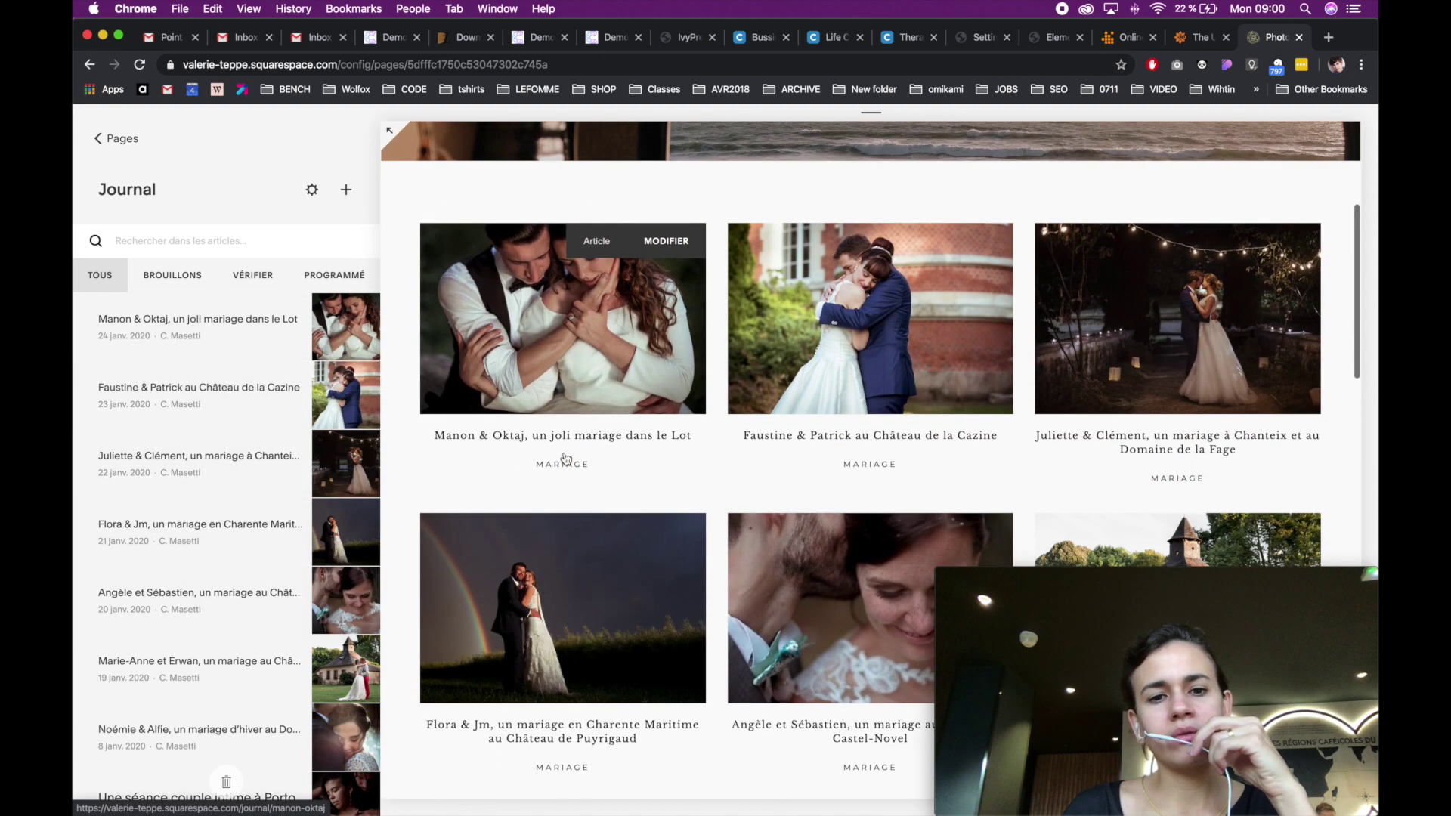
scroll(566, 459, "down", 5)
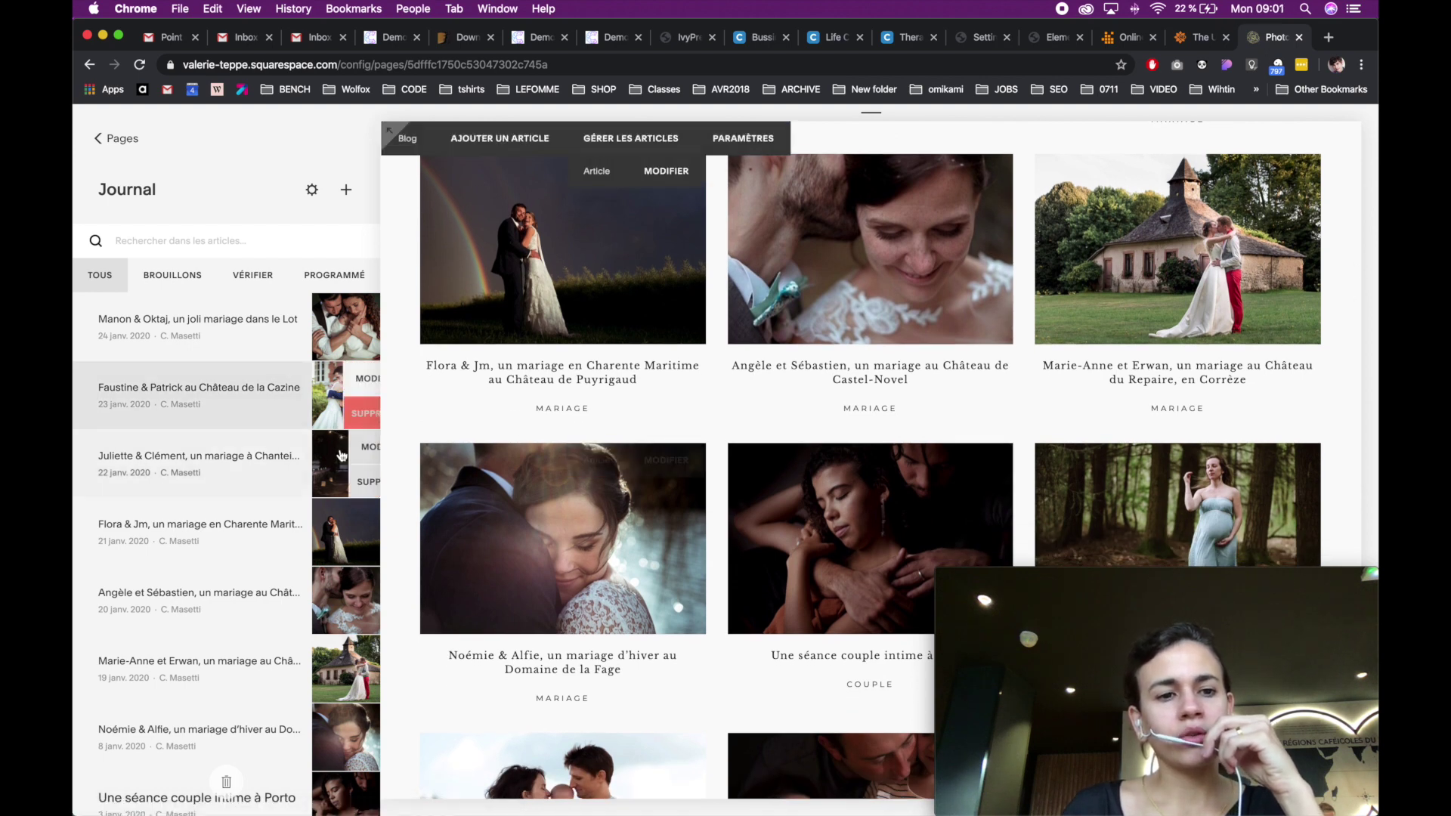
scroll(570, 446, "up", 5)
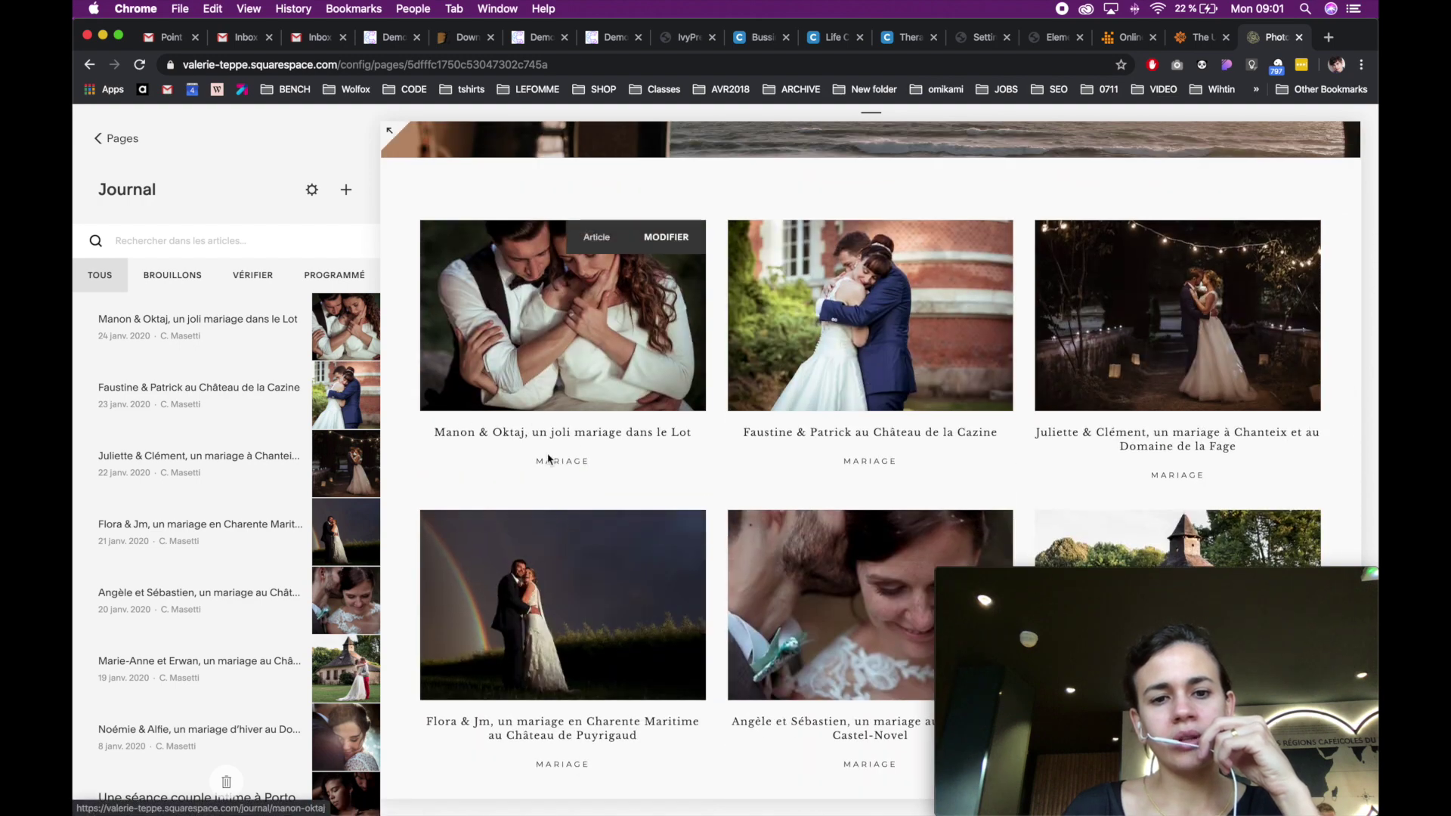
- Open the Journal's first article, about a wedding in the Lot, for editing and duplicate it
mouse_move(335, 316)
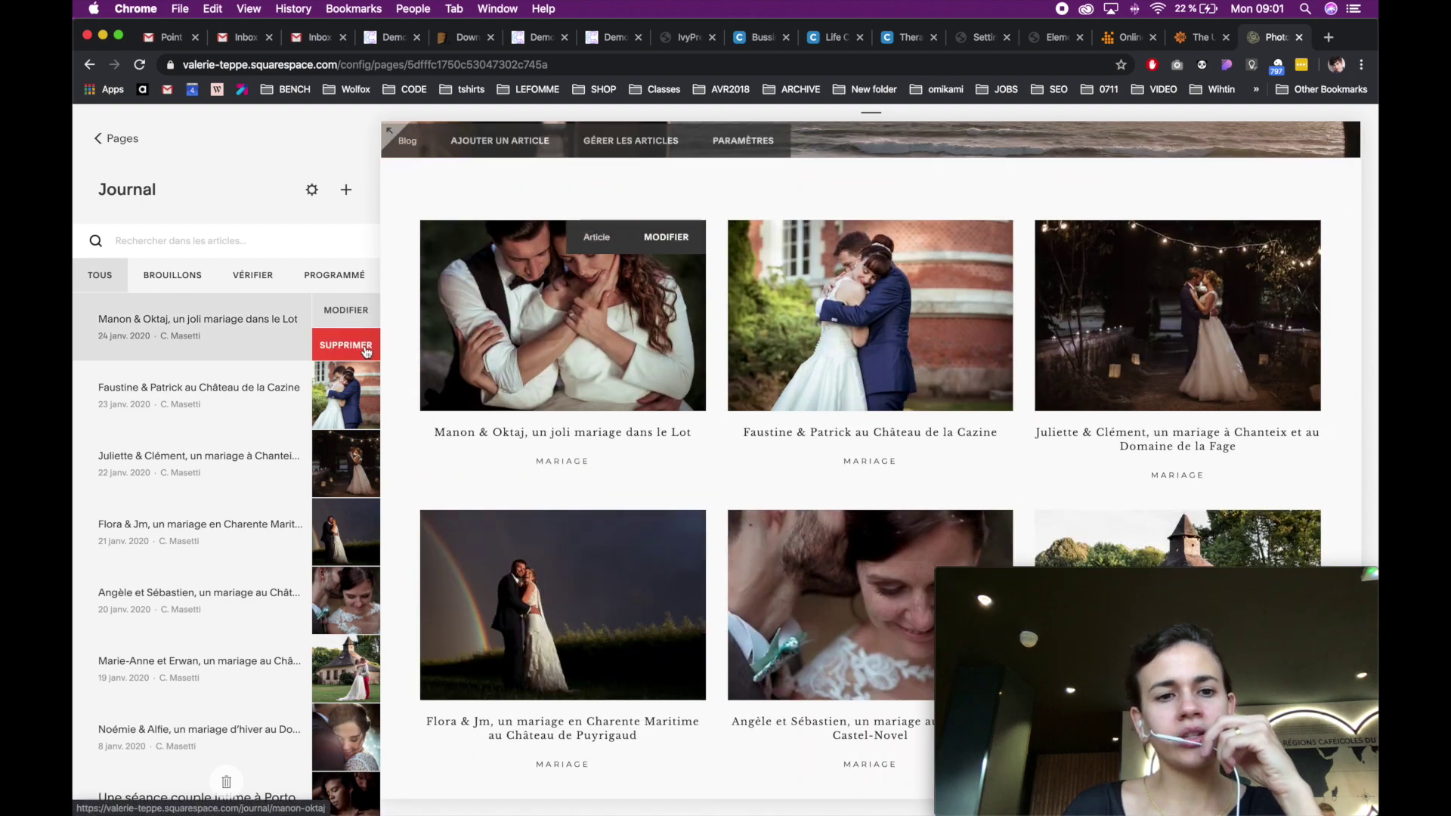
left_click(335, 312)
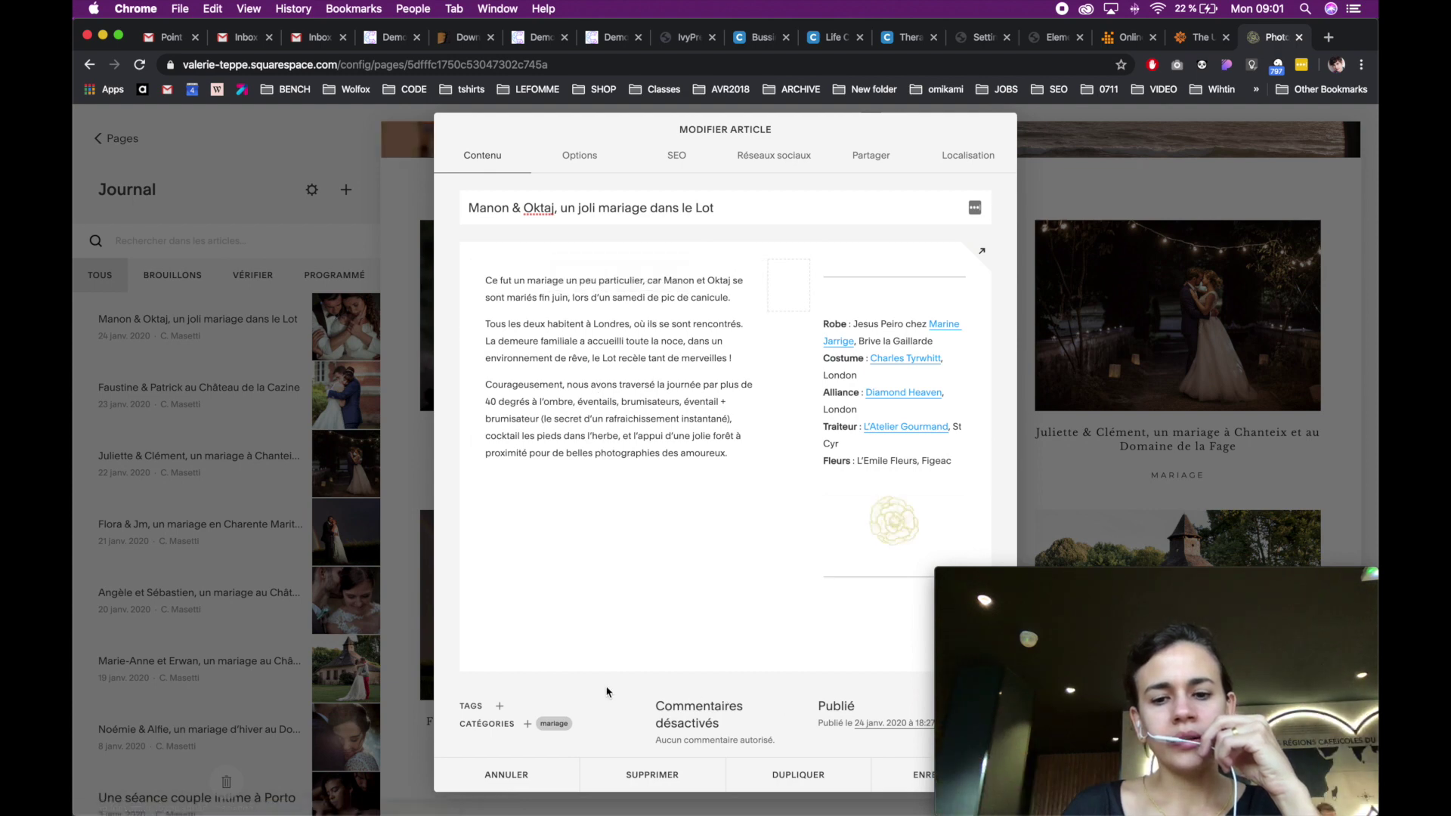
left_click(802, 778)
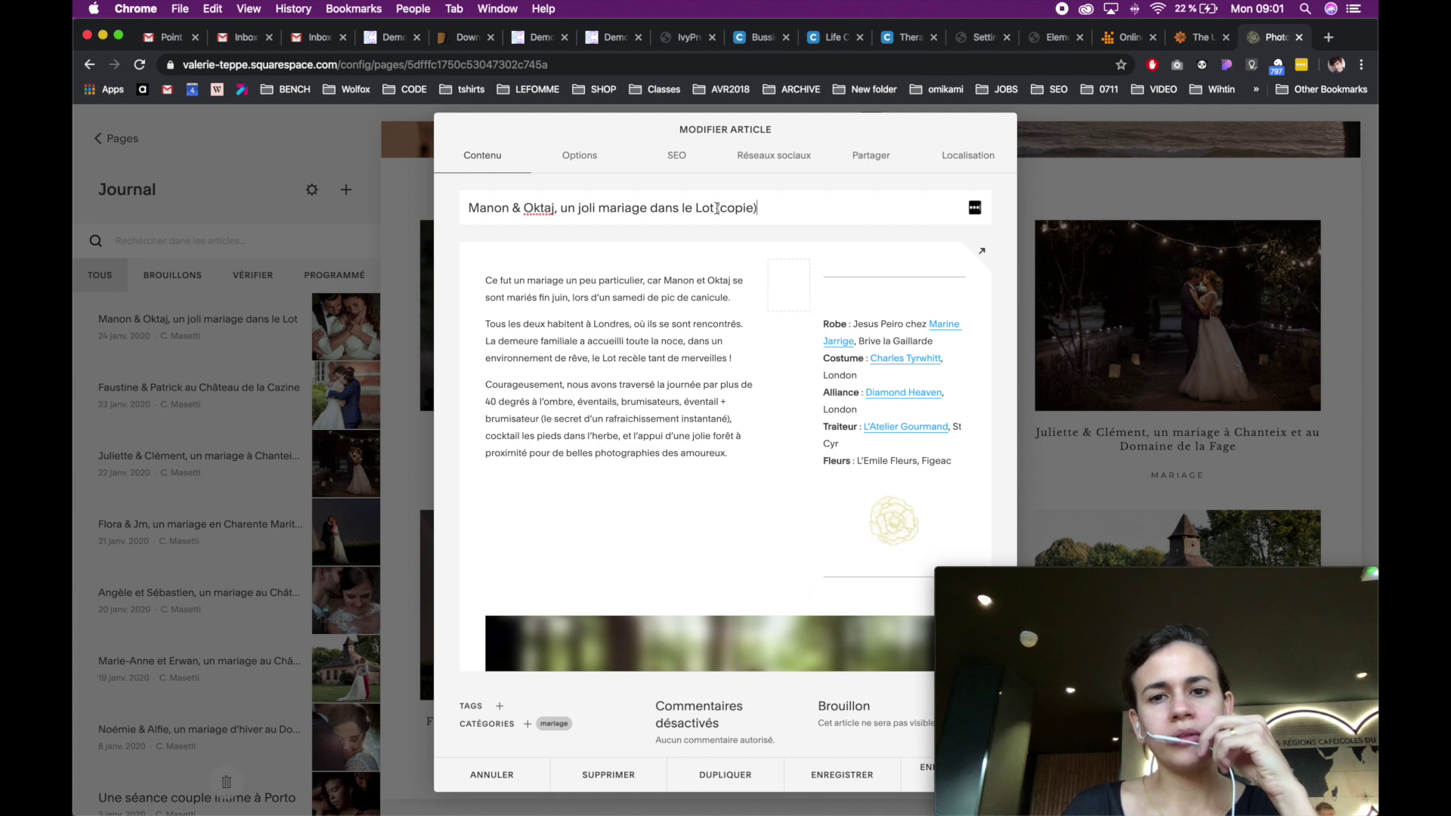
- Replace the duplicated article's whole title with one naming the bride's wedding "au Bresil"
left_click_drag(715, 208, 771, 209)
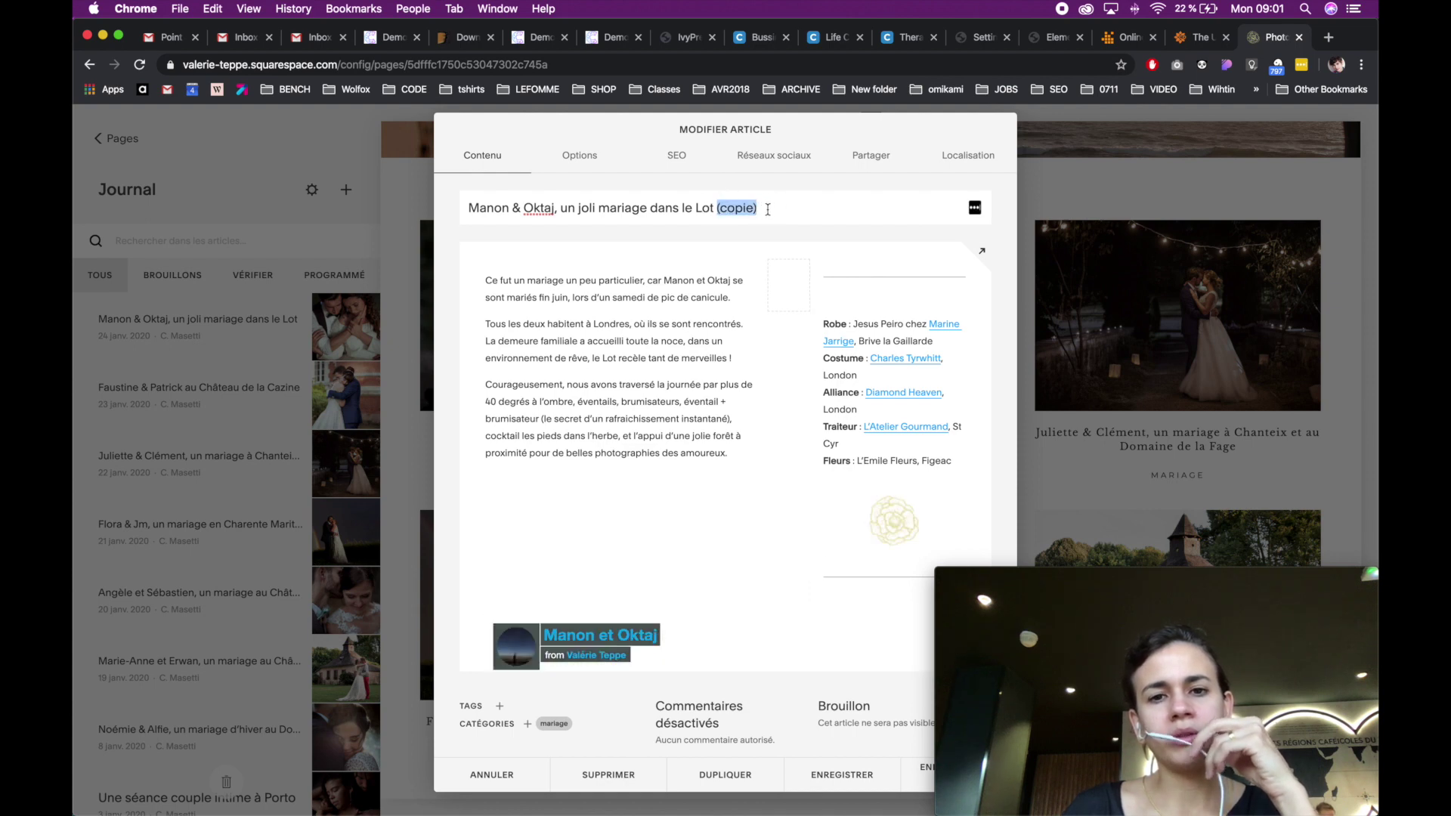
triple_click(644, 203)
key("BackSpace")
type("Mariage Camila au Bresil")
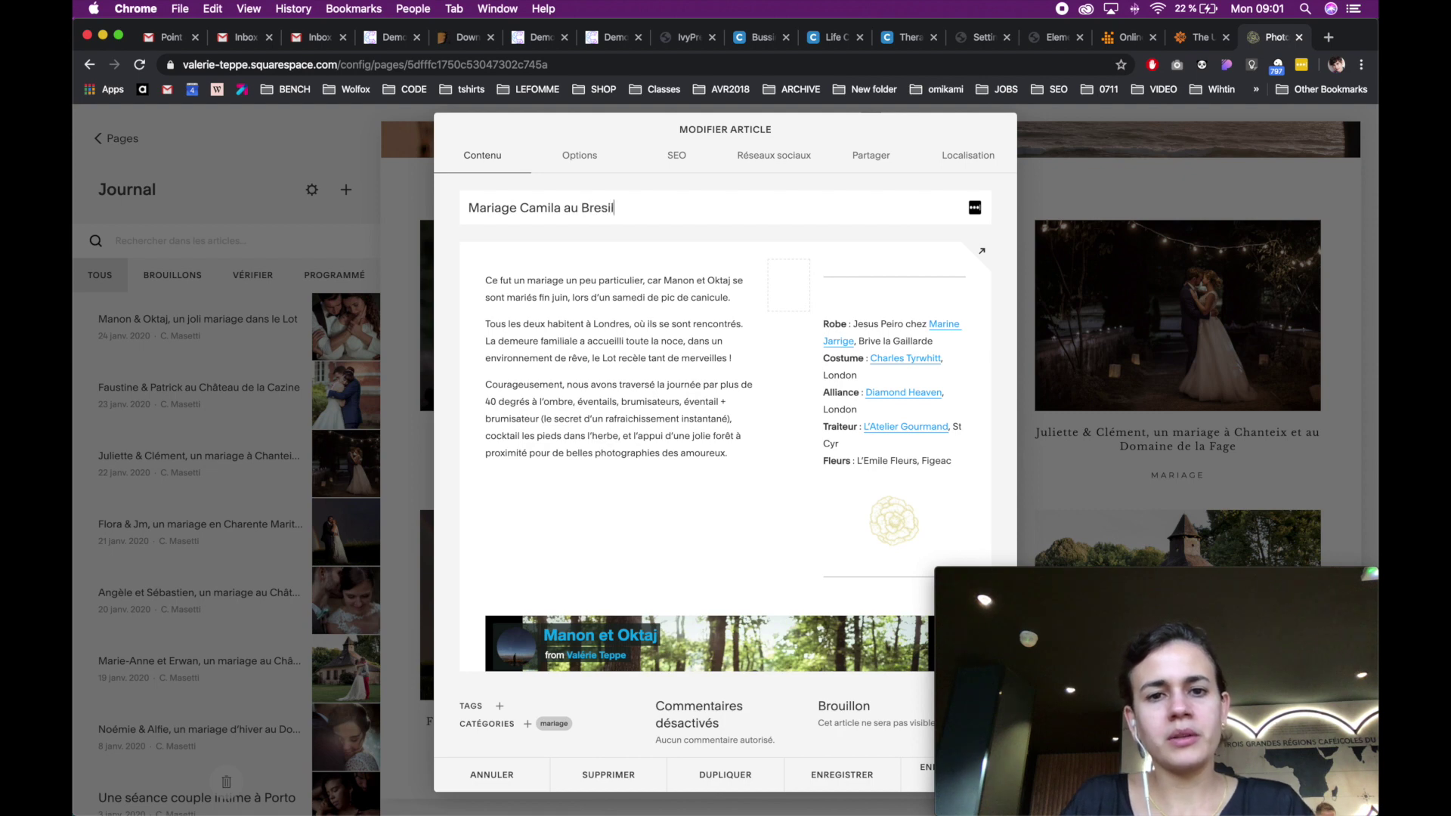
- Look through the duplicated article's text, video and photos that serve as its template
left_click(526, 278)
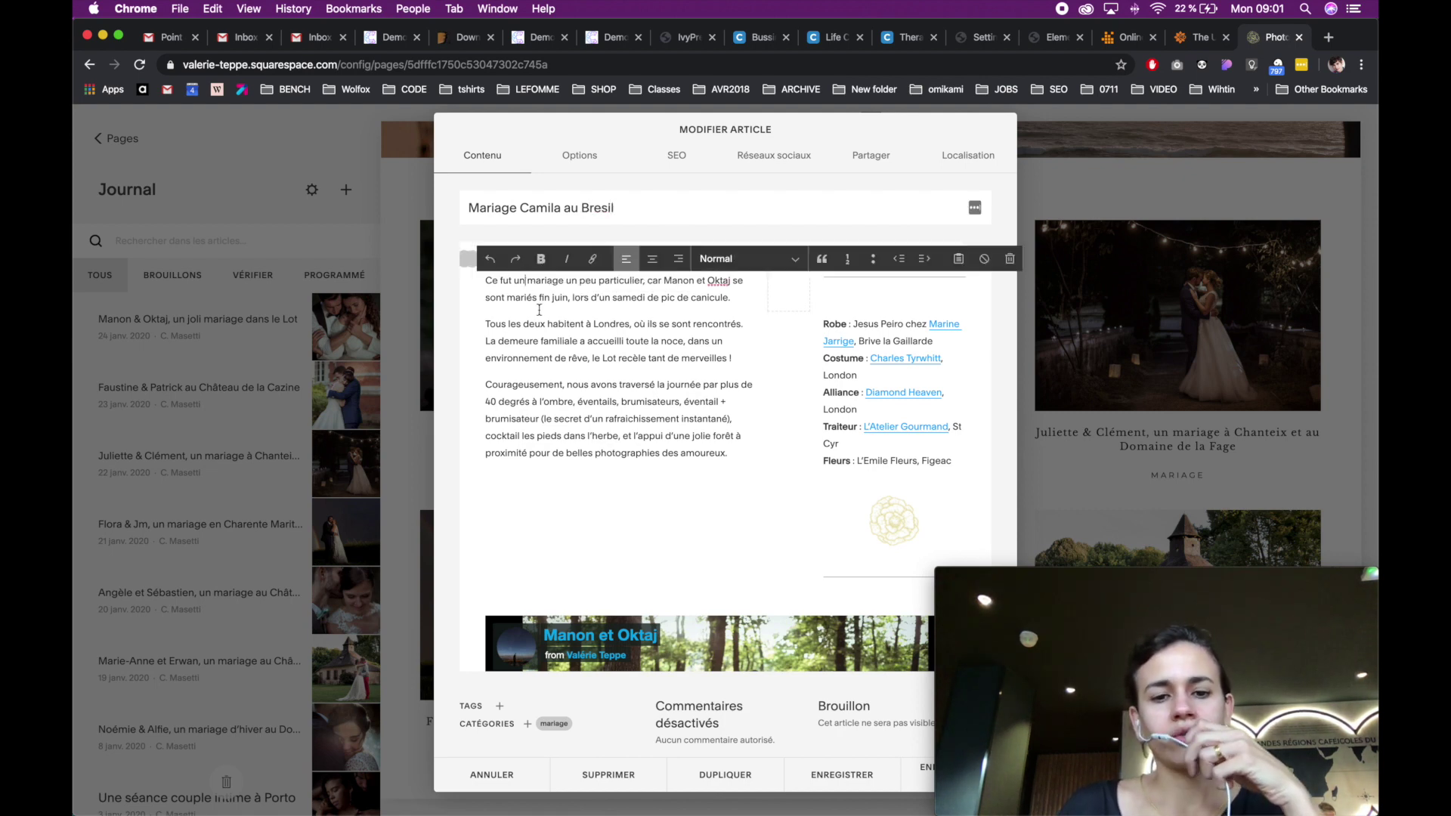
left_click_drag(538, 310, 574, 401)
scroll(725, 344, "down", 5)
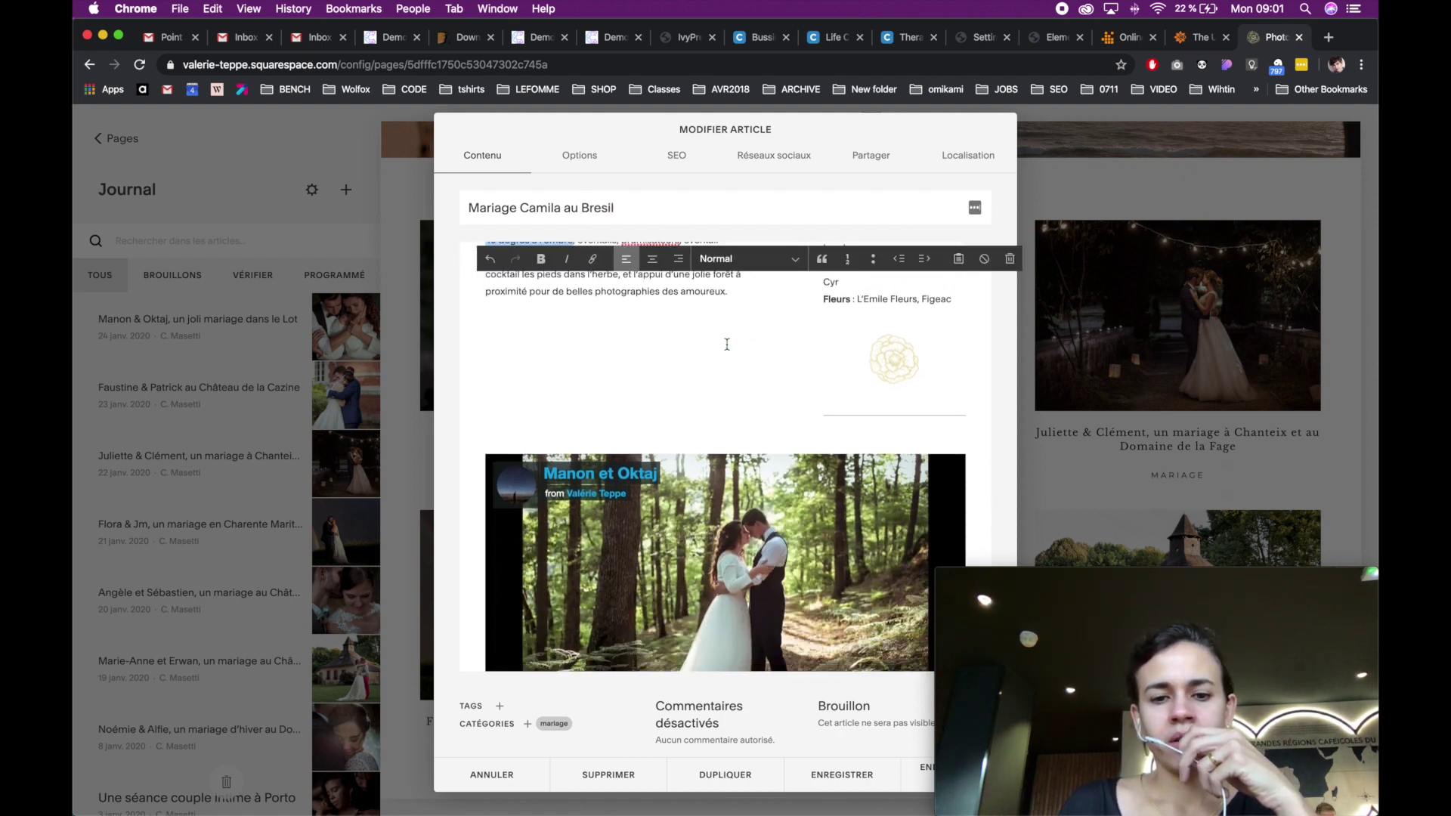
scroll(733, 361, "down", 4)
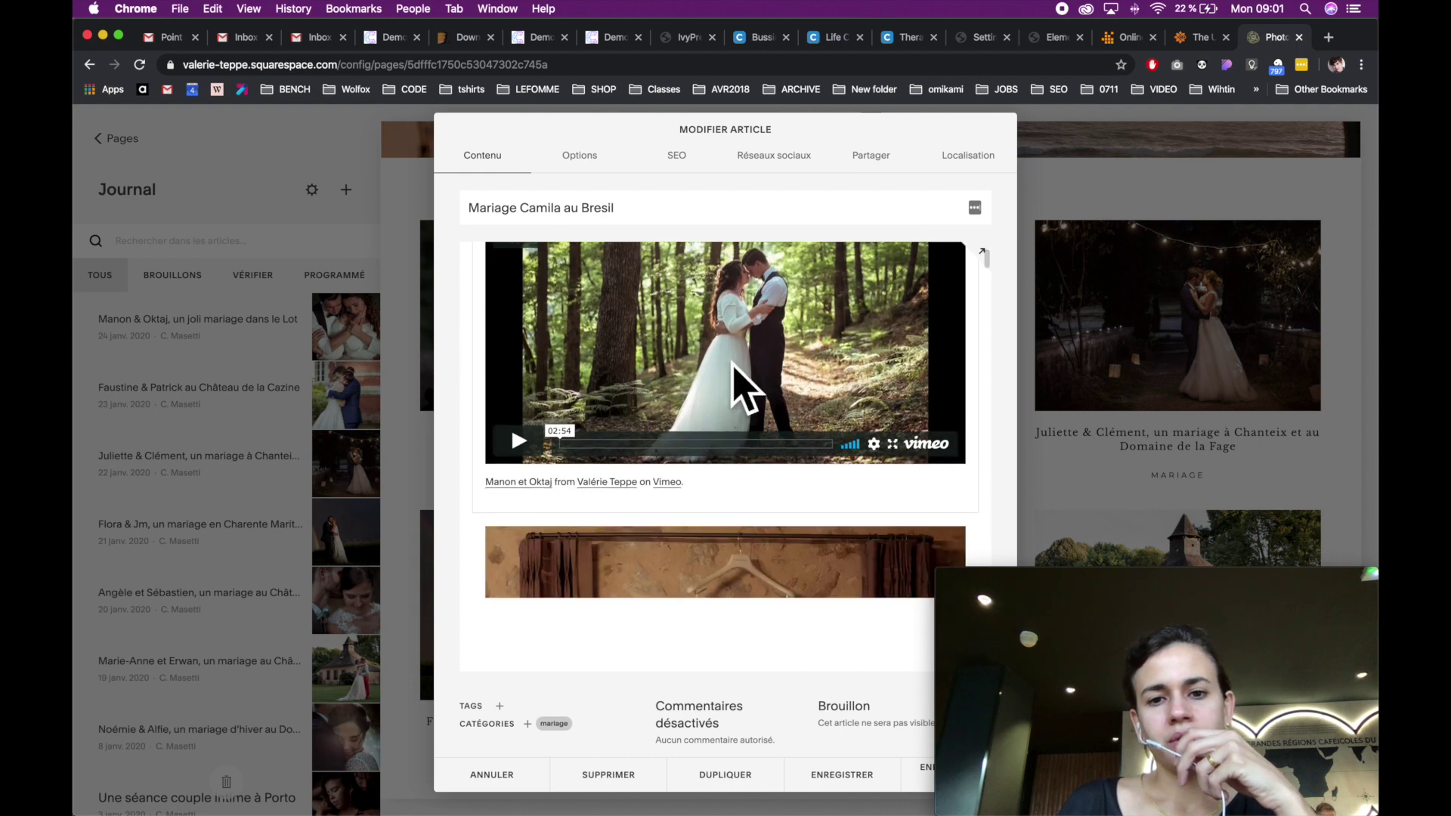
scroll(578, 341, "down", 6)
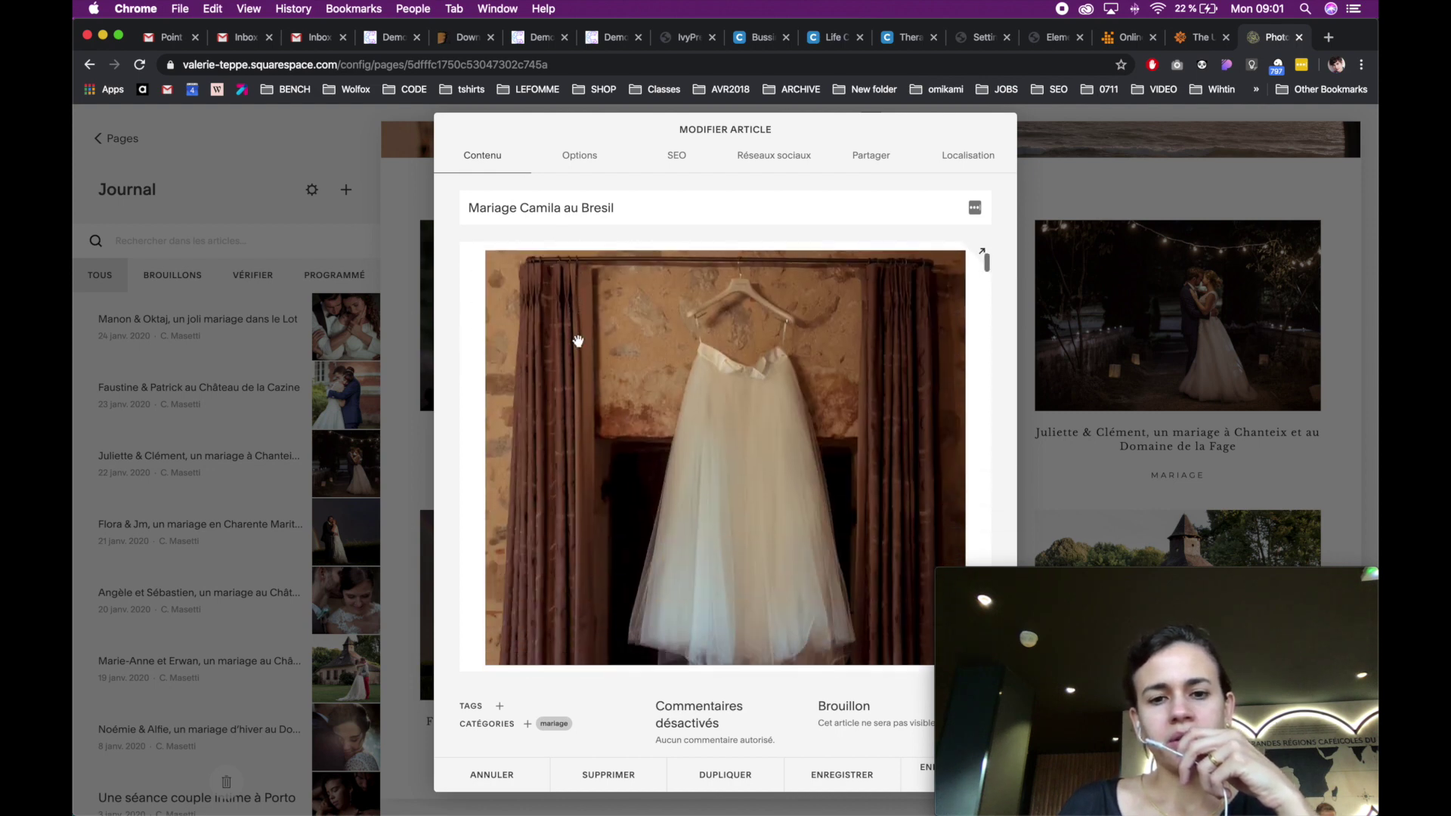
scroll(578, 341, "down", 6)
scroll(578, 341, "up", 10)
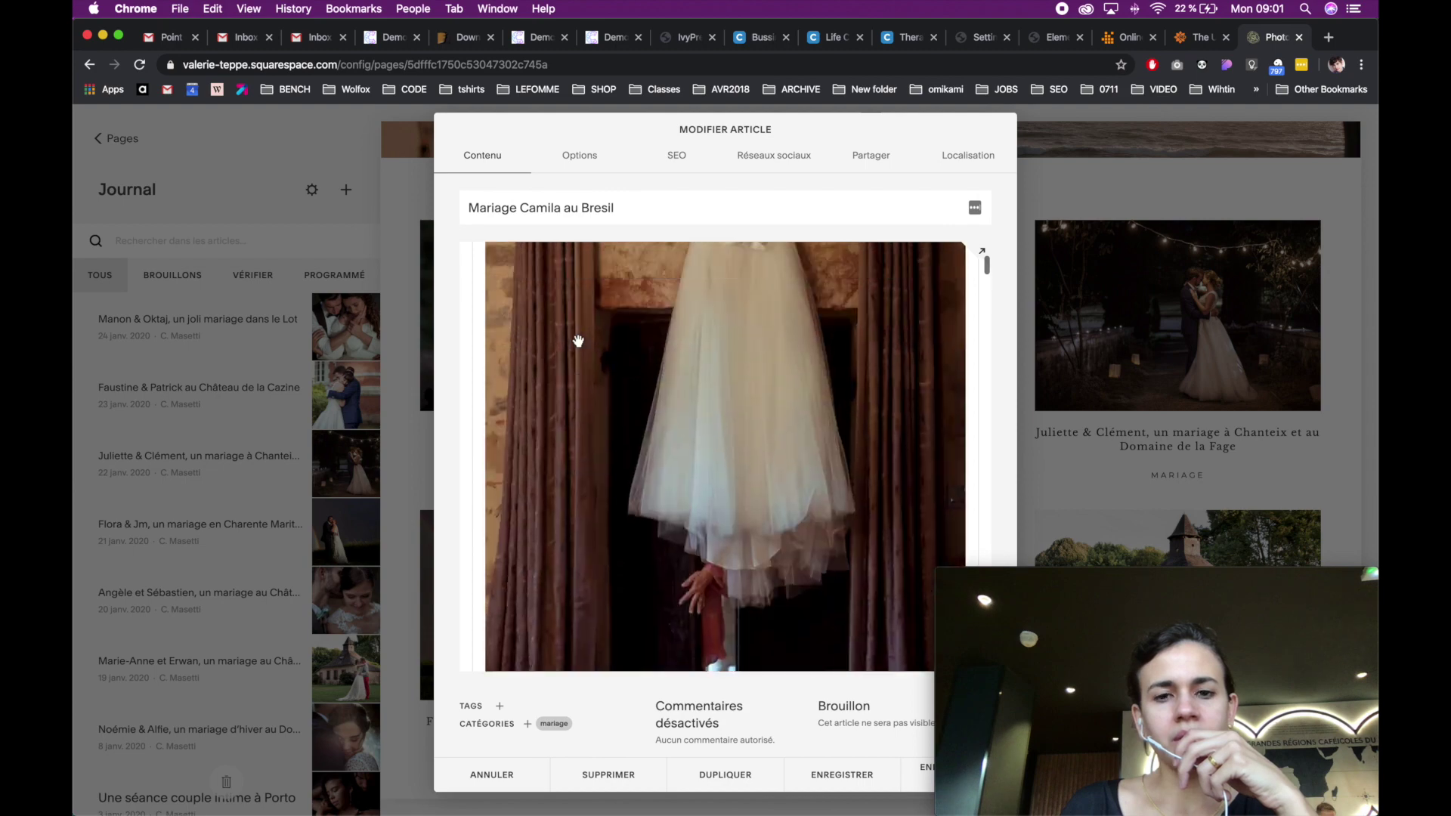
- Open the settings of the duplicated article's embedded video to view its video URL
scroll(578, 340, "up", 7)
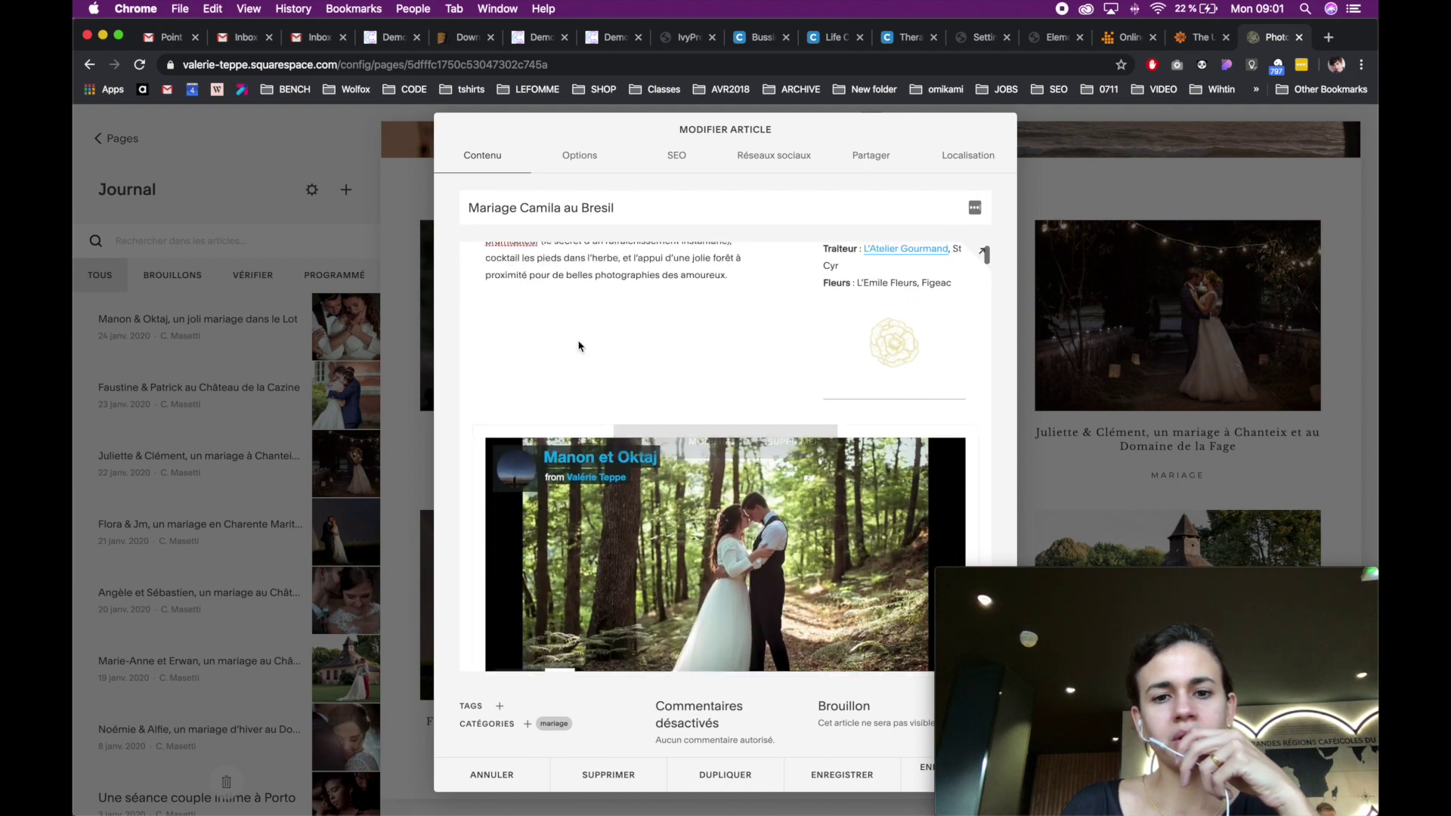
scroll(602, 333, "down", 3)
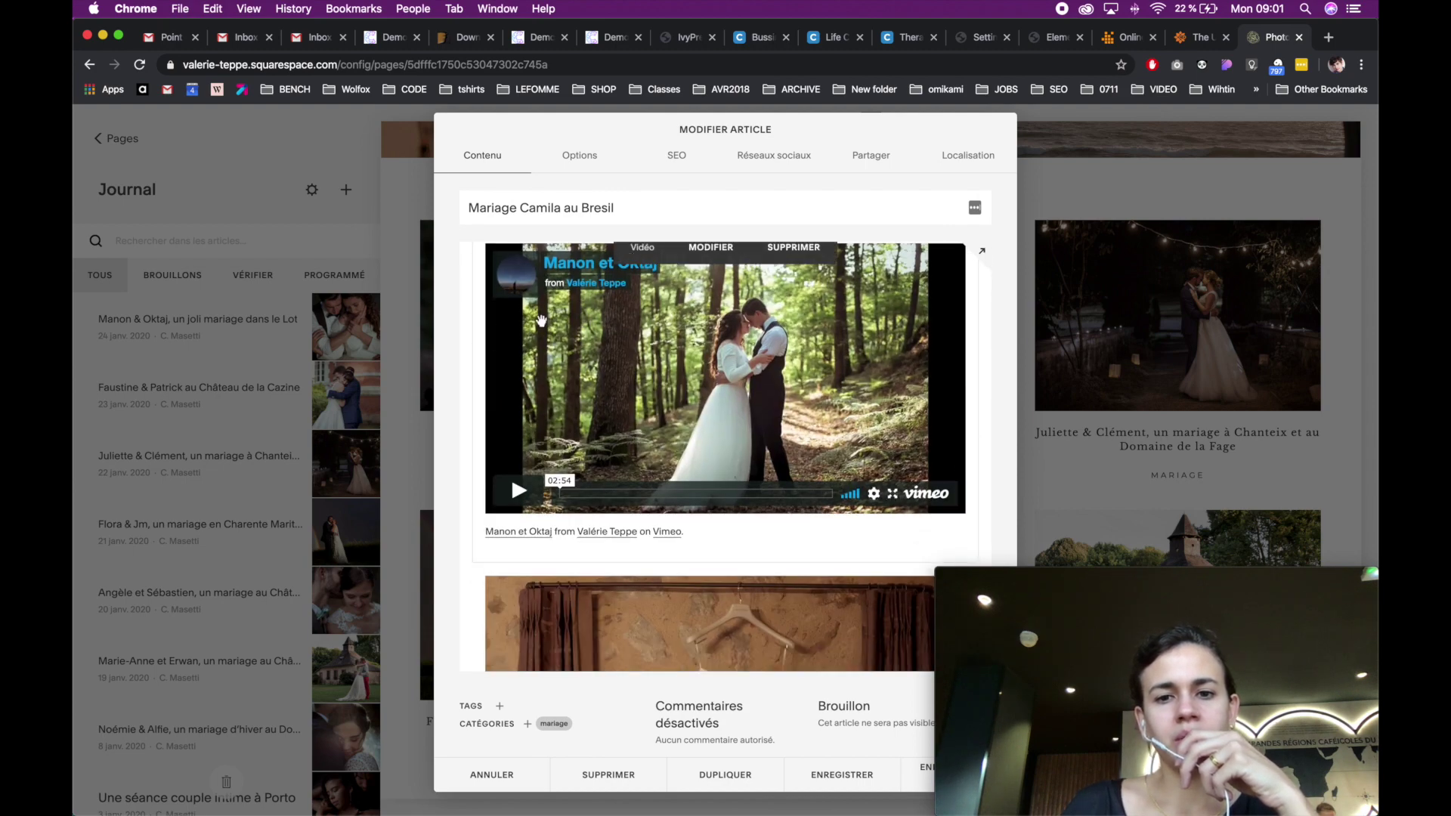
left_click(710, 247)
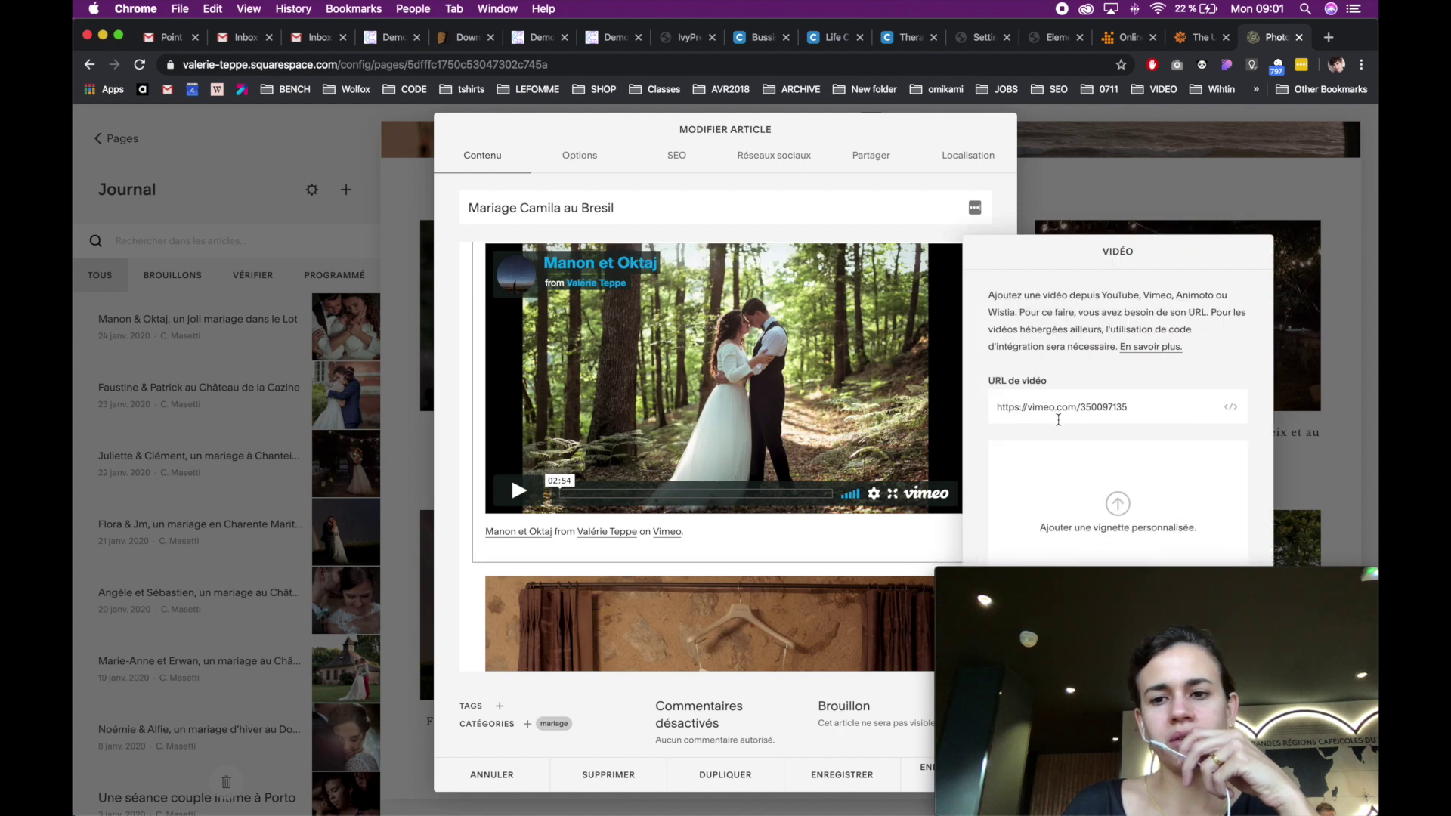
left_click(1156, 408)
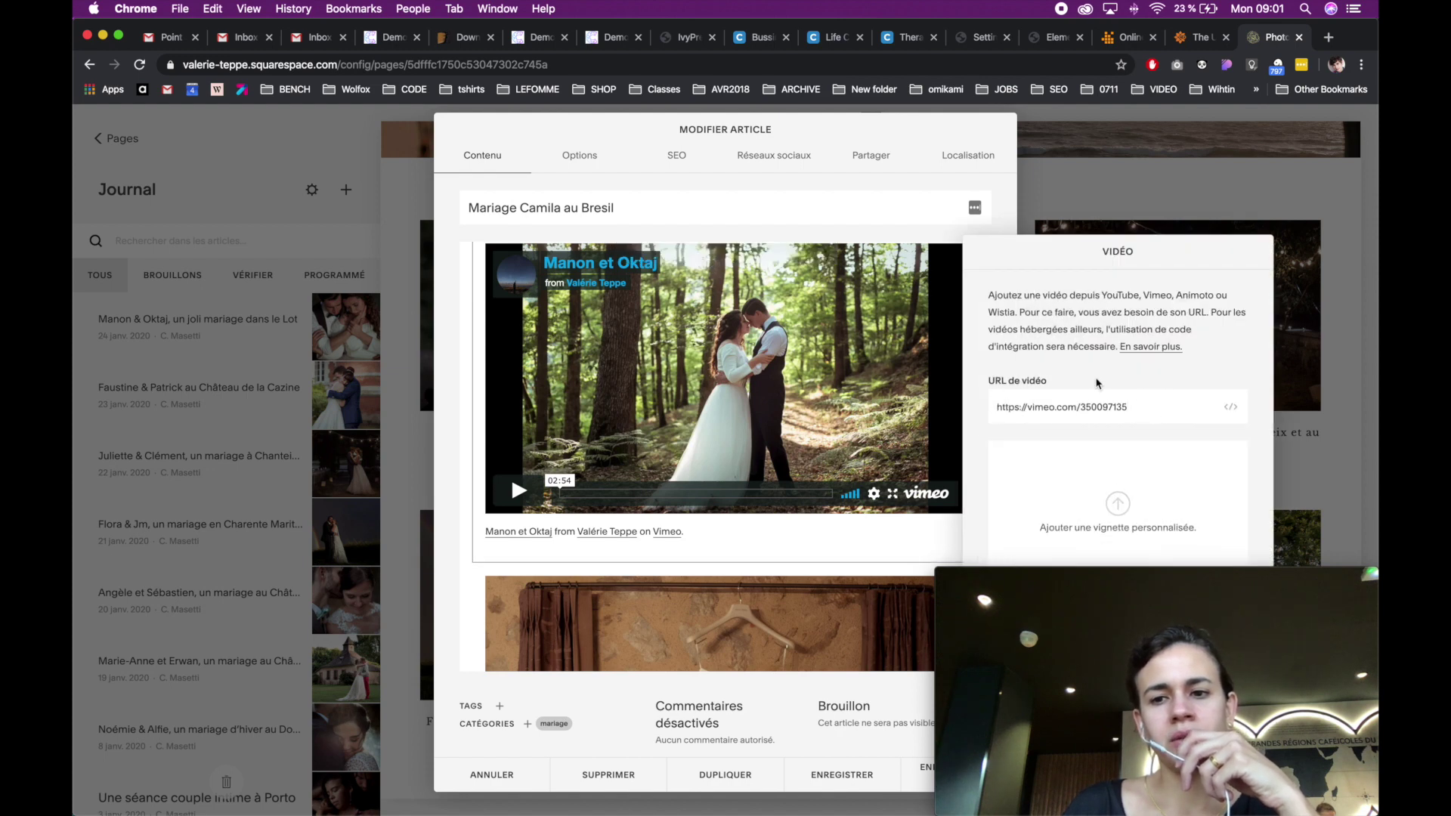
- Close the video settings and delete the video block from the duplicated article
scroll(739, 343, "up", 3)
left_click(640, 291)
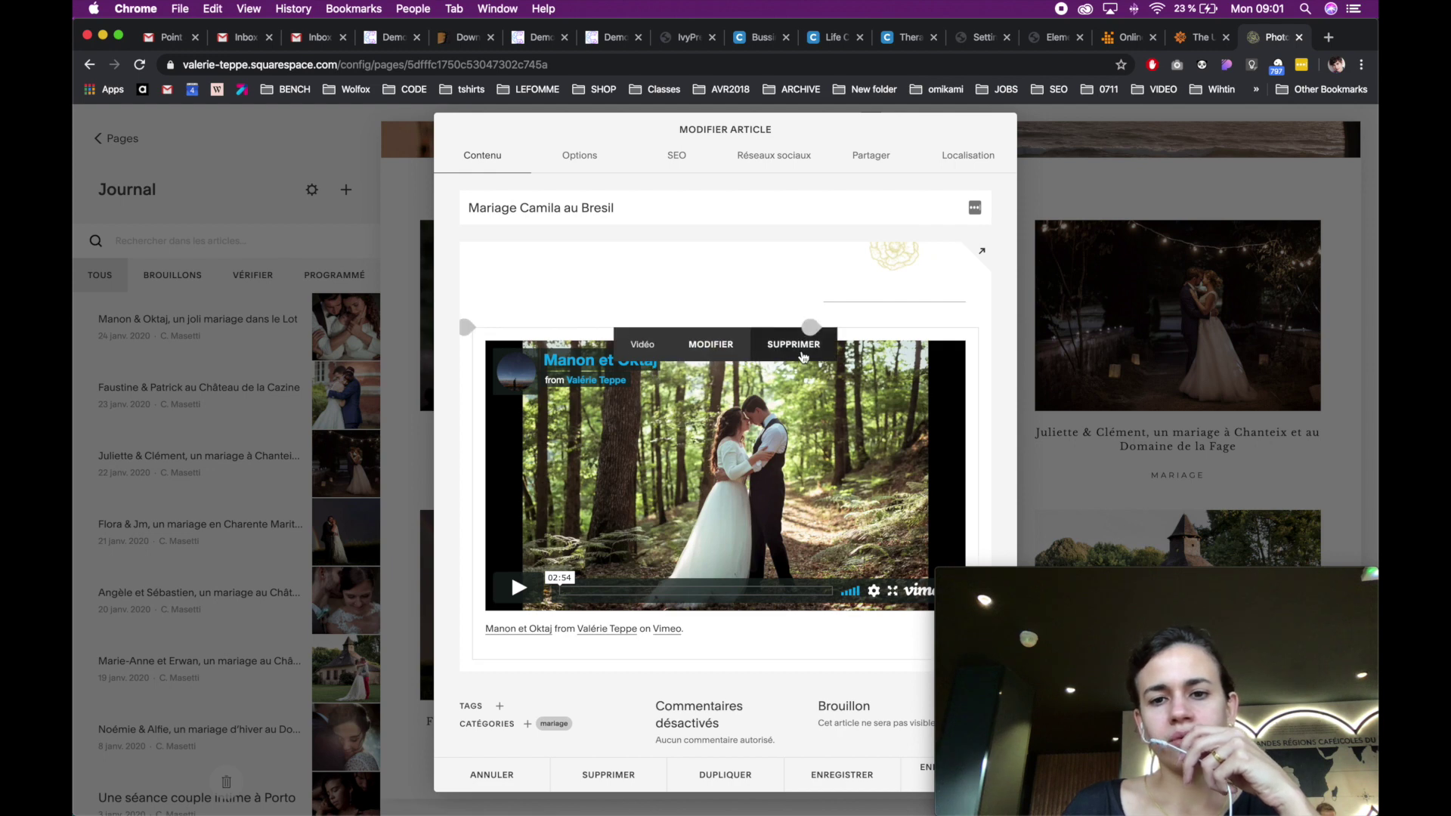
left_click(787, 355)
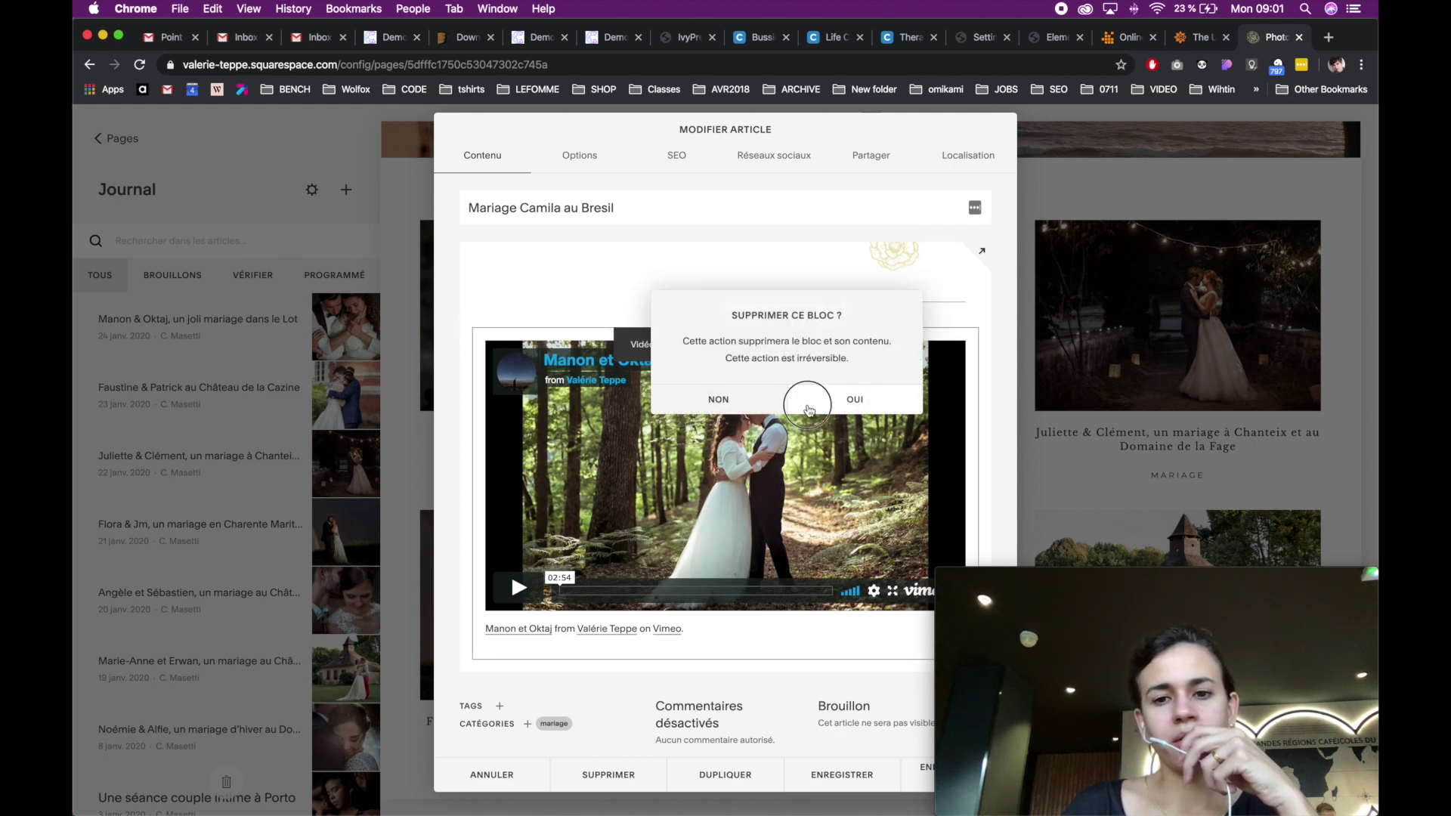
left_click(804, 398)
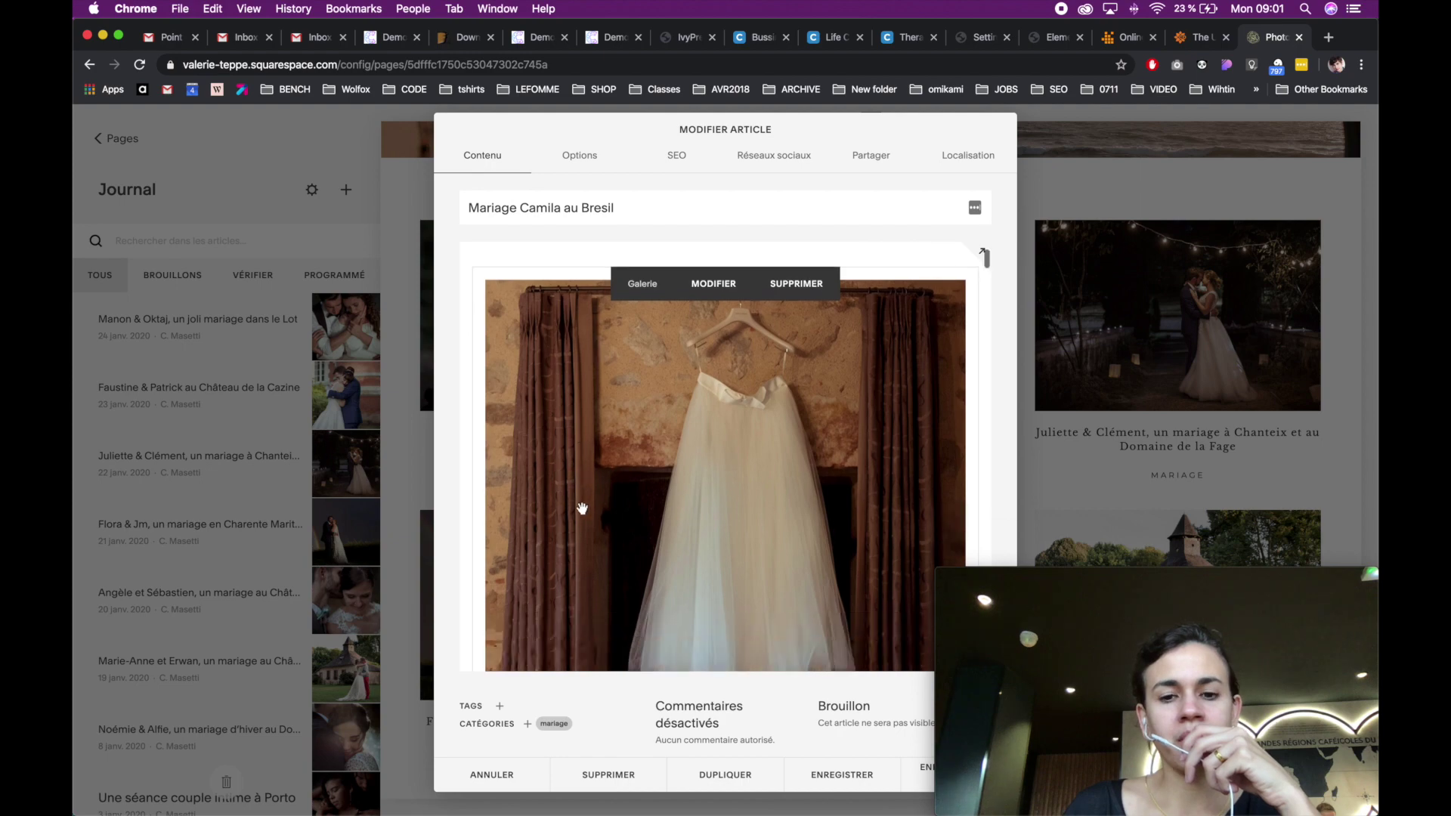
- Look through the article's stacked photo gallery and examine the image collection in its settings
scroll(673, 541, "down", 15)
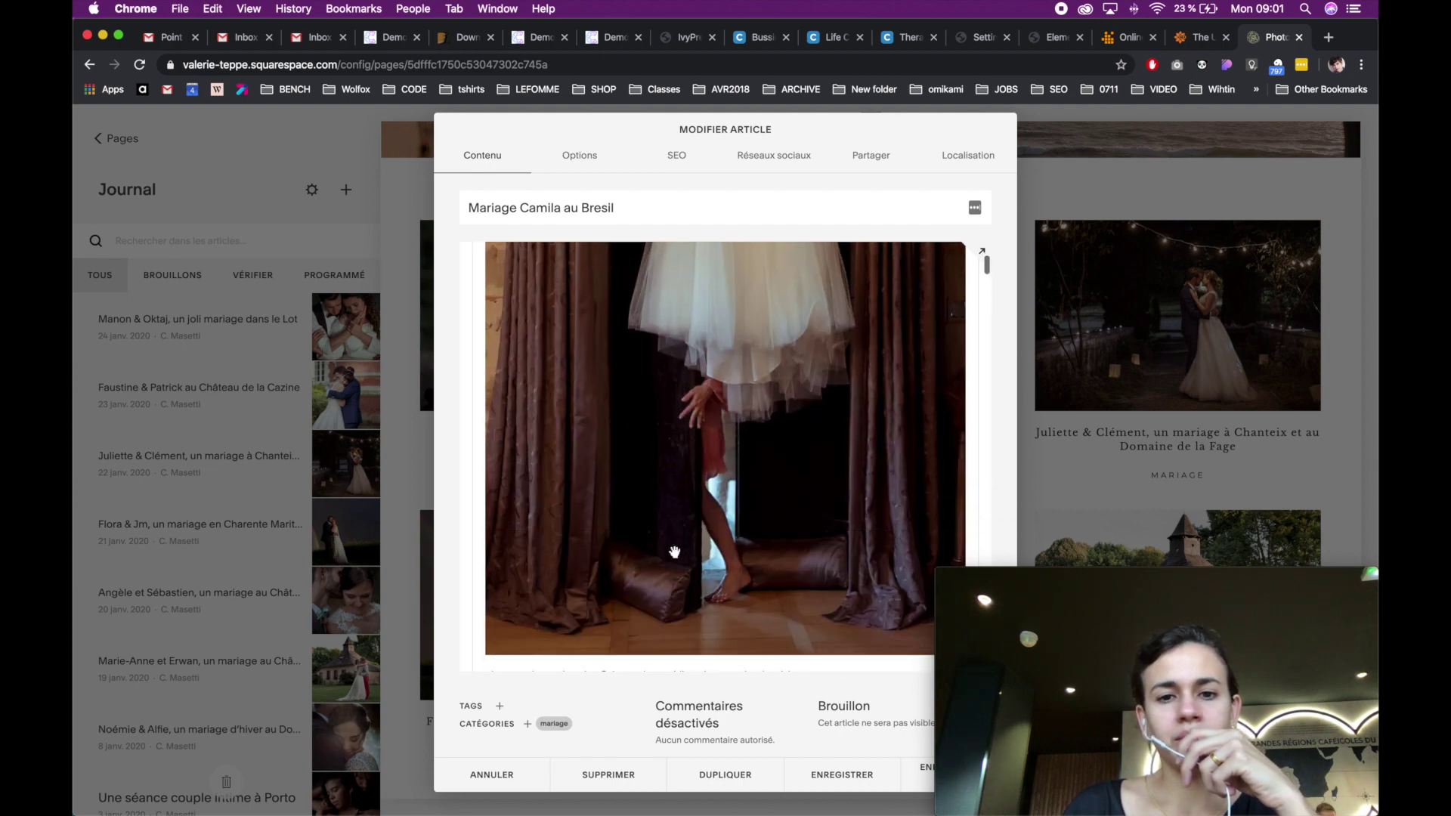
scroll(666, 550, "down", 15)
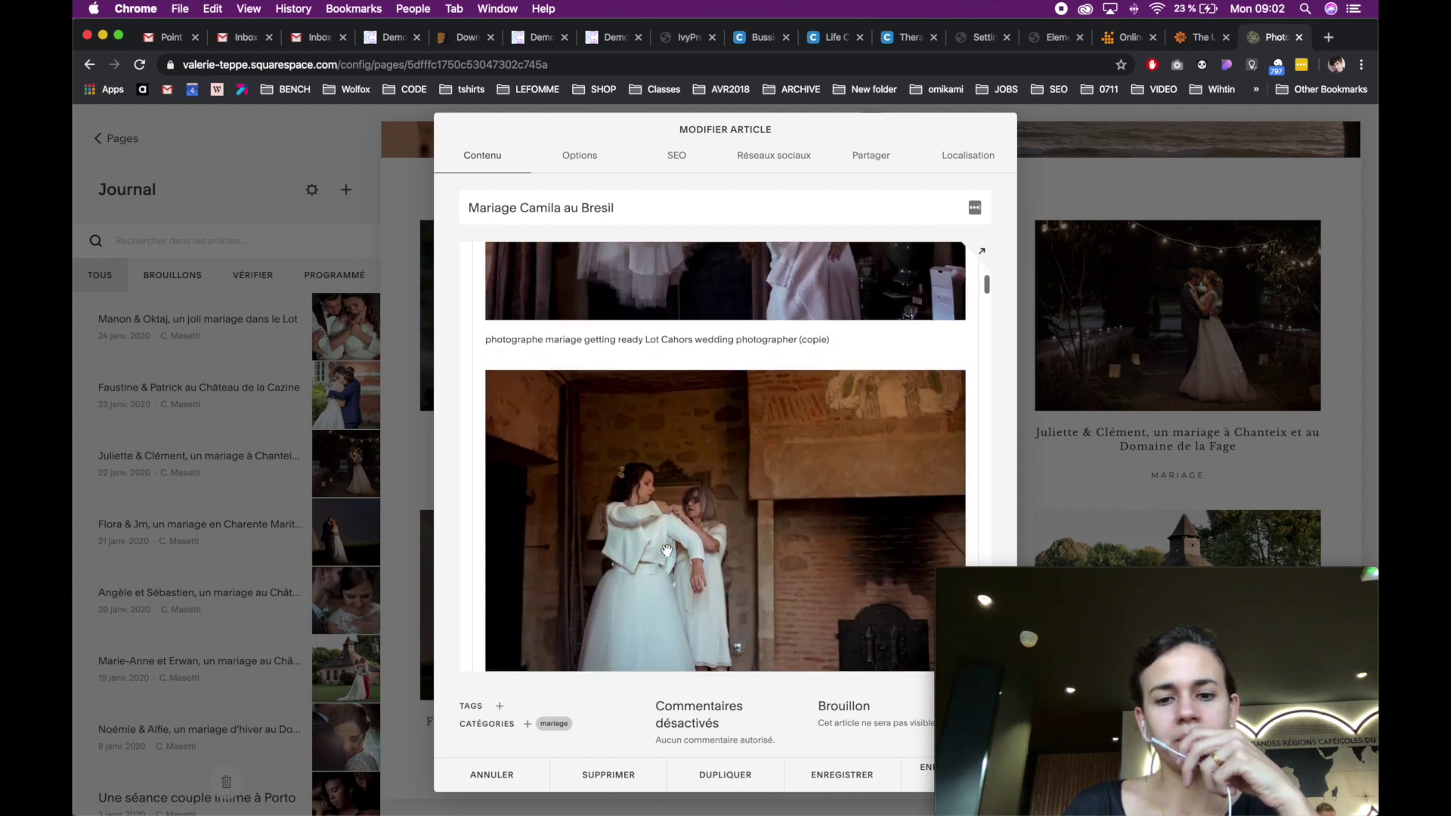
scroll(667, 550, "up", 10)
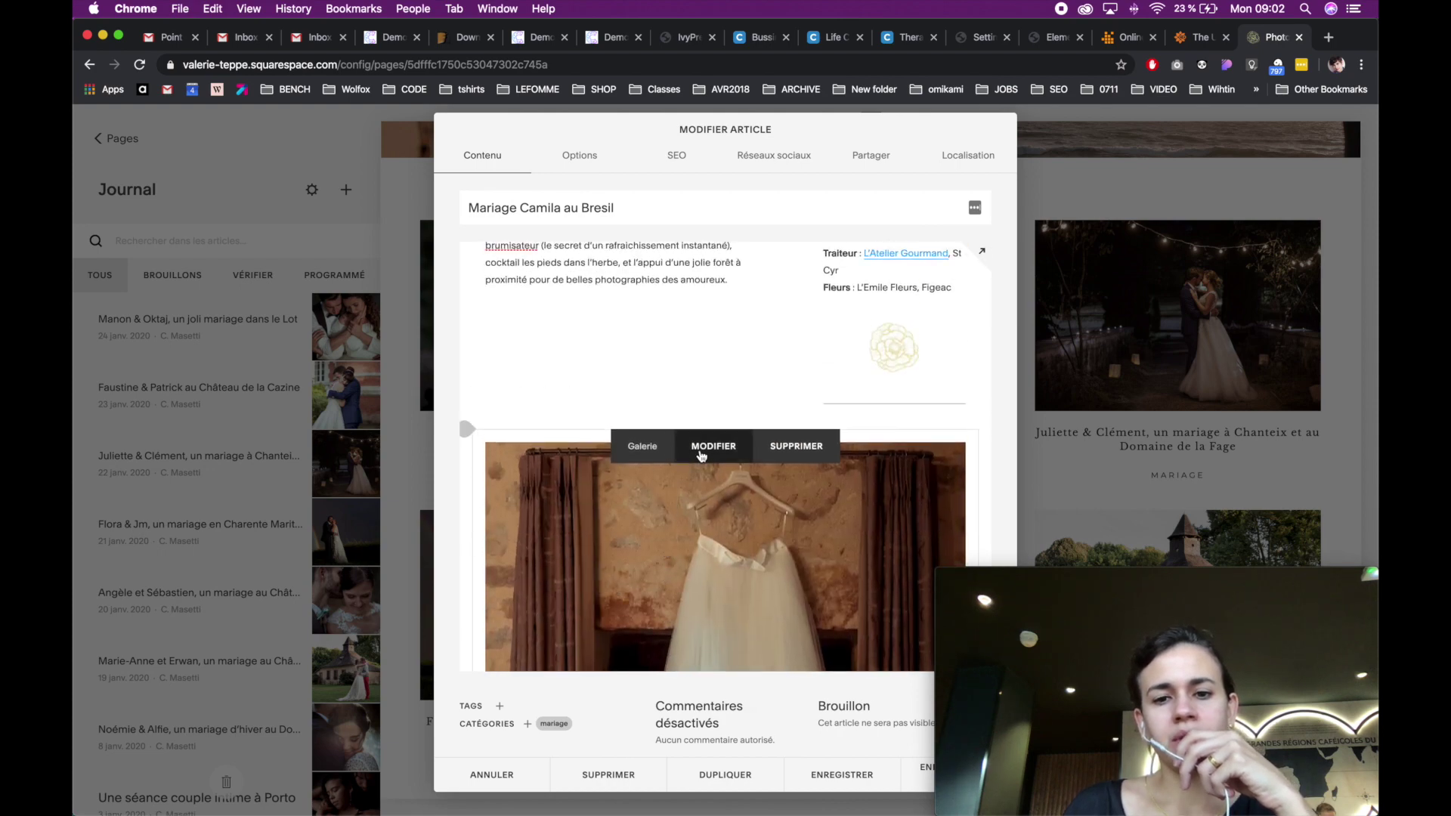
left_click(701, 455)
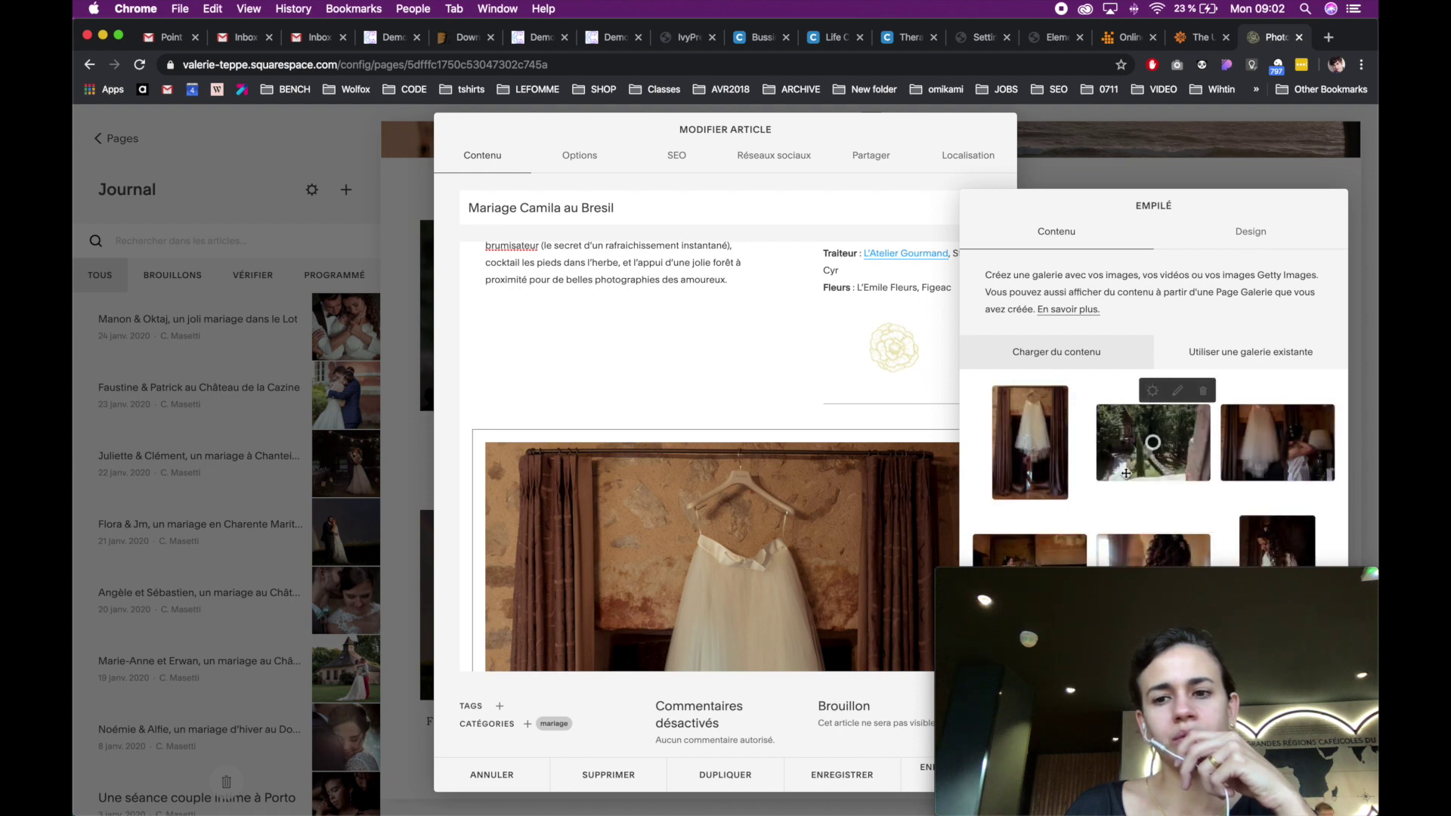
scroll(1090, 539, "down", 5)
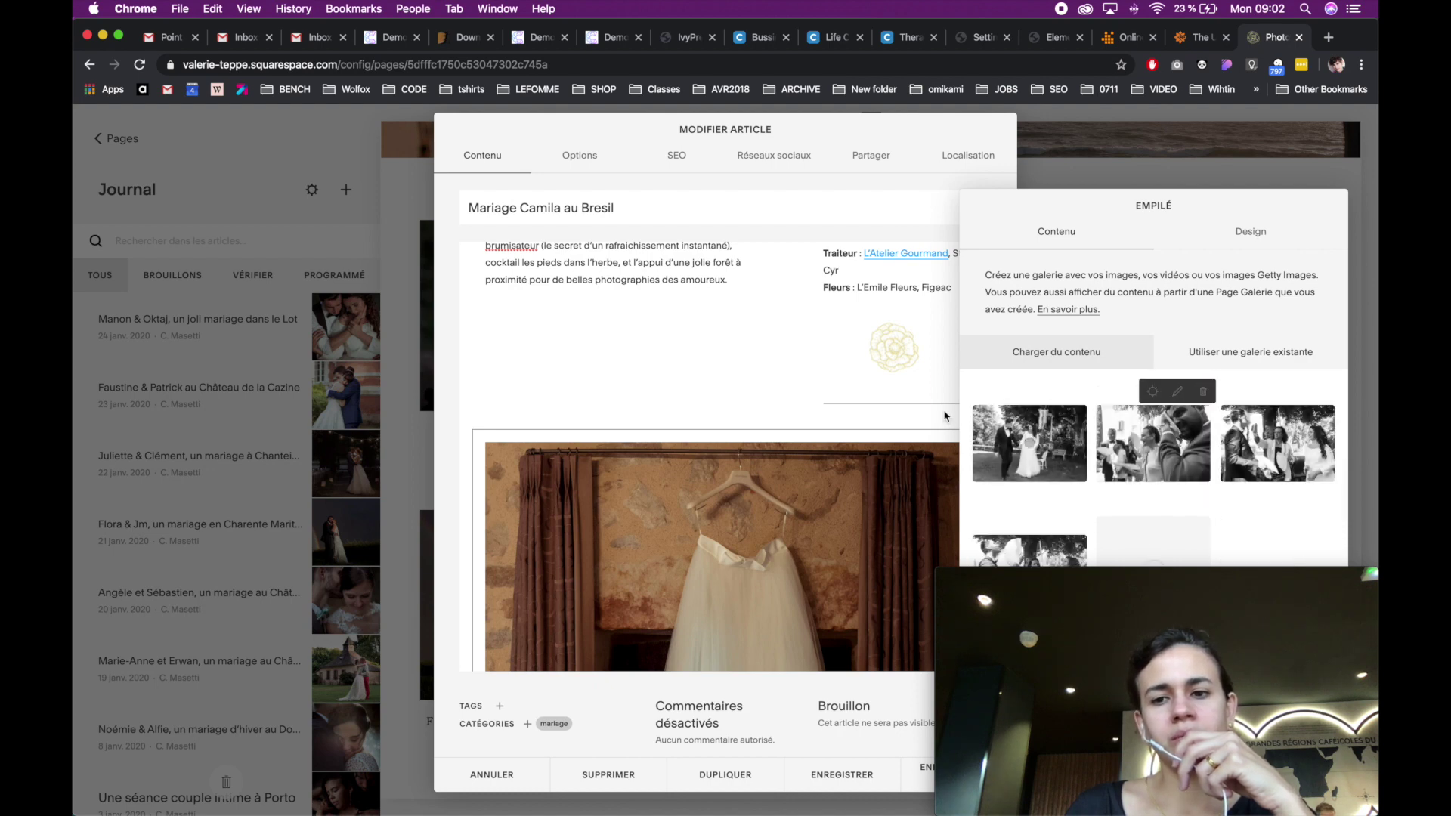
- Delete the stacked photo gallery block from the duplicated article
left_click(706, 419)
left_click(802, 447)
left_click(854, 495)
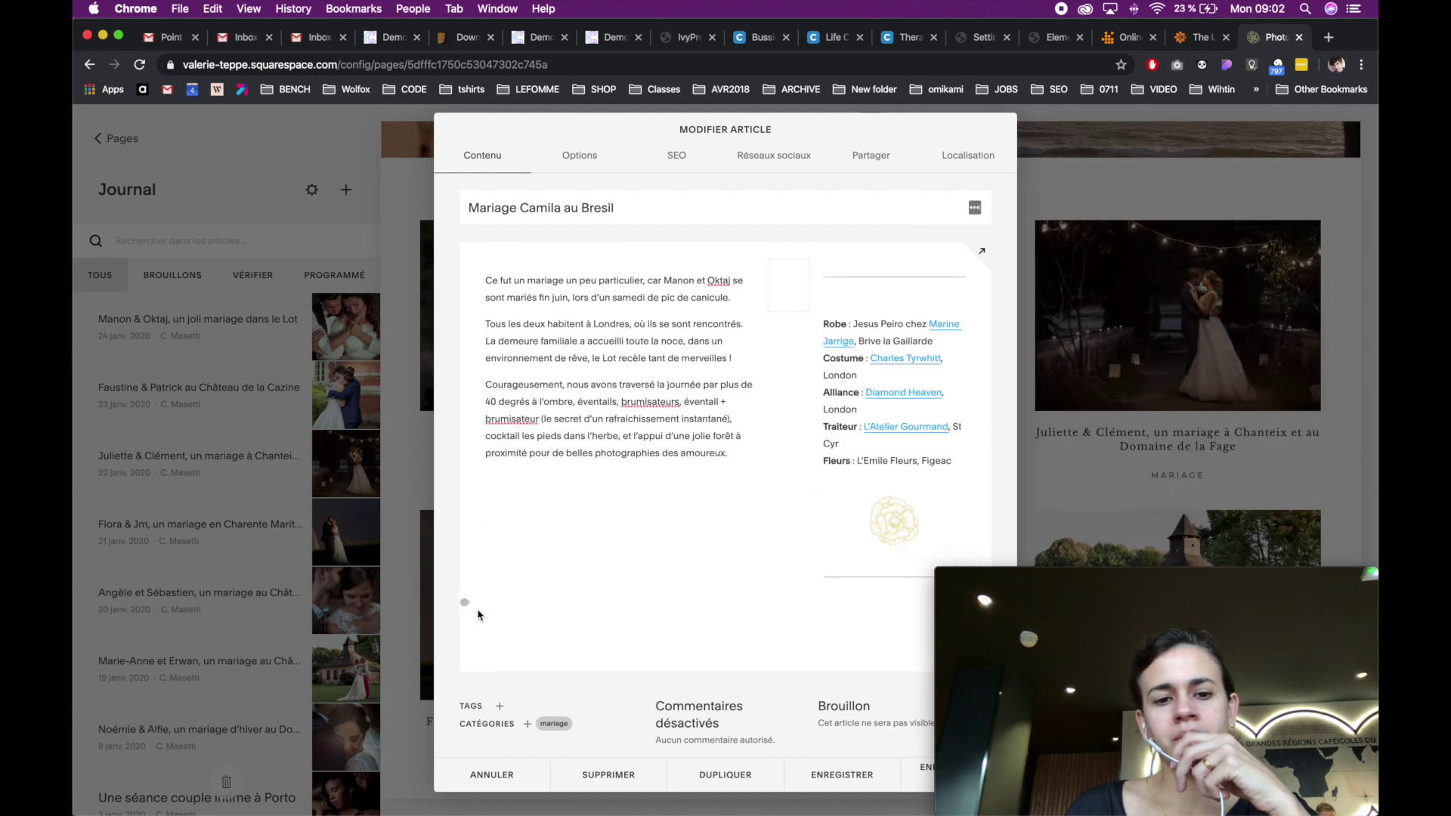
- Search the content blocks for "ga" and insert a Pile gallery block below the article's text
left_click(465, 602)
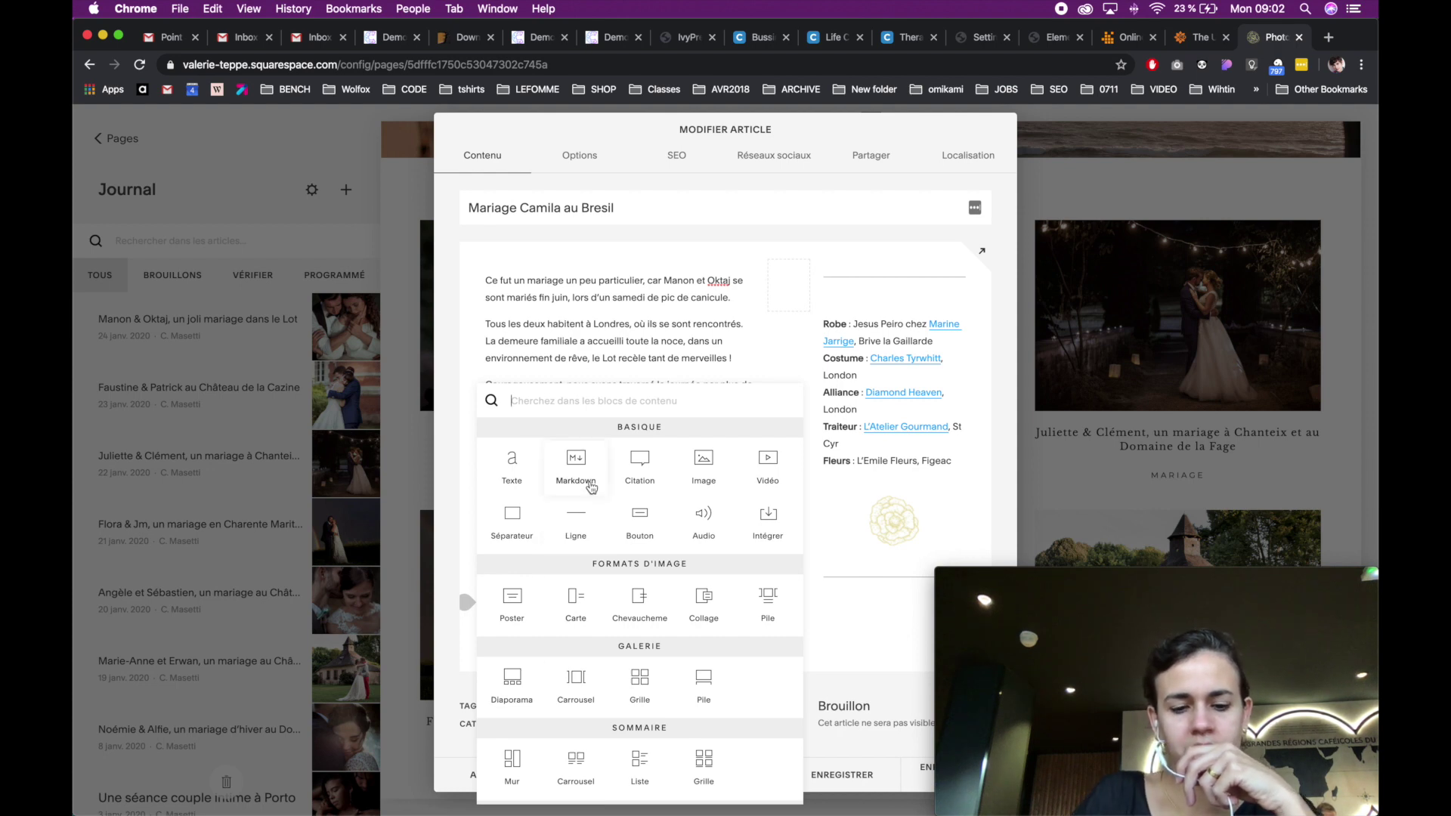
type("da")
key("BackSpace")
key("BackSpace")
type("ga")
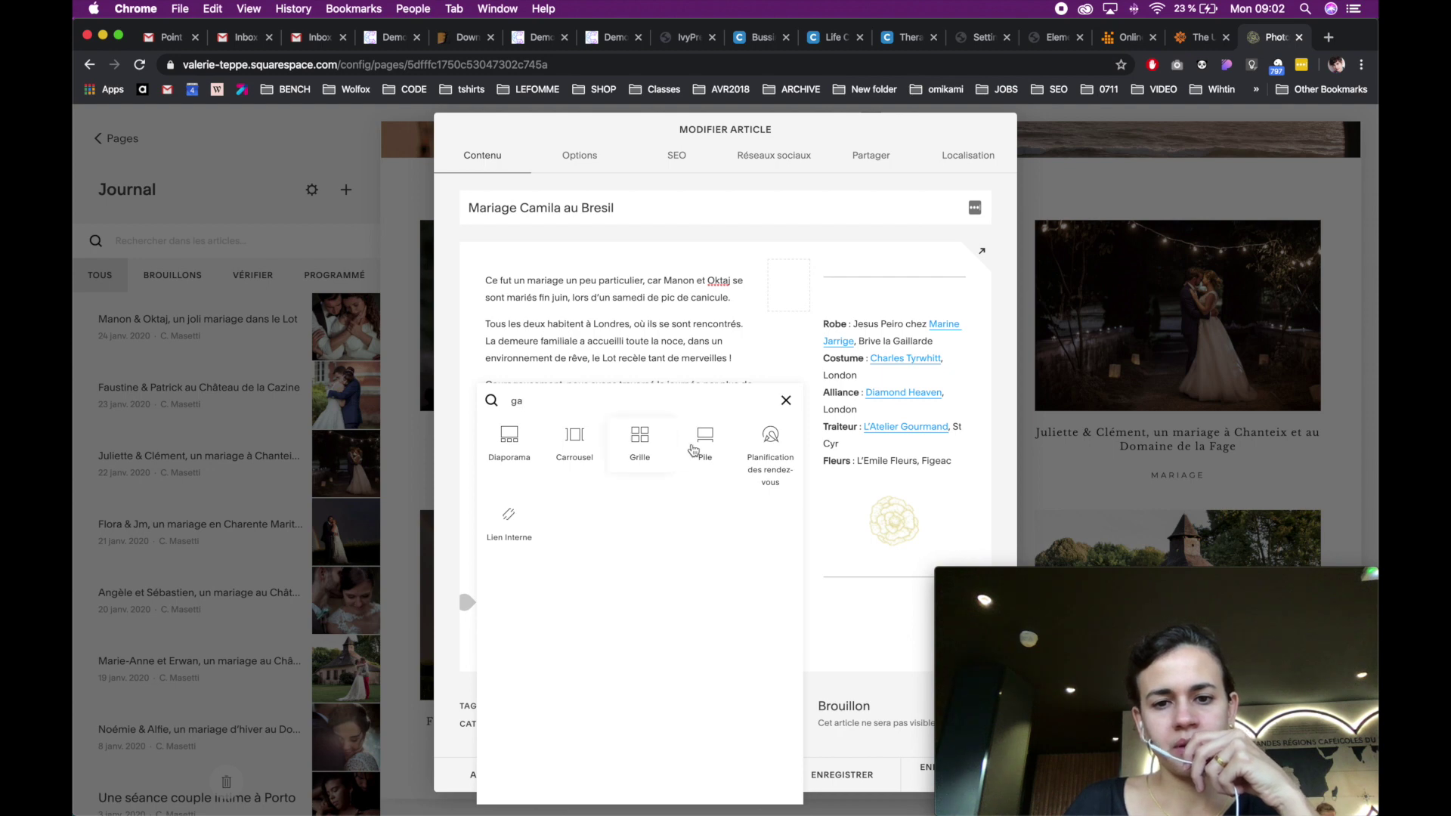
left_click(702, 446)
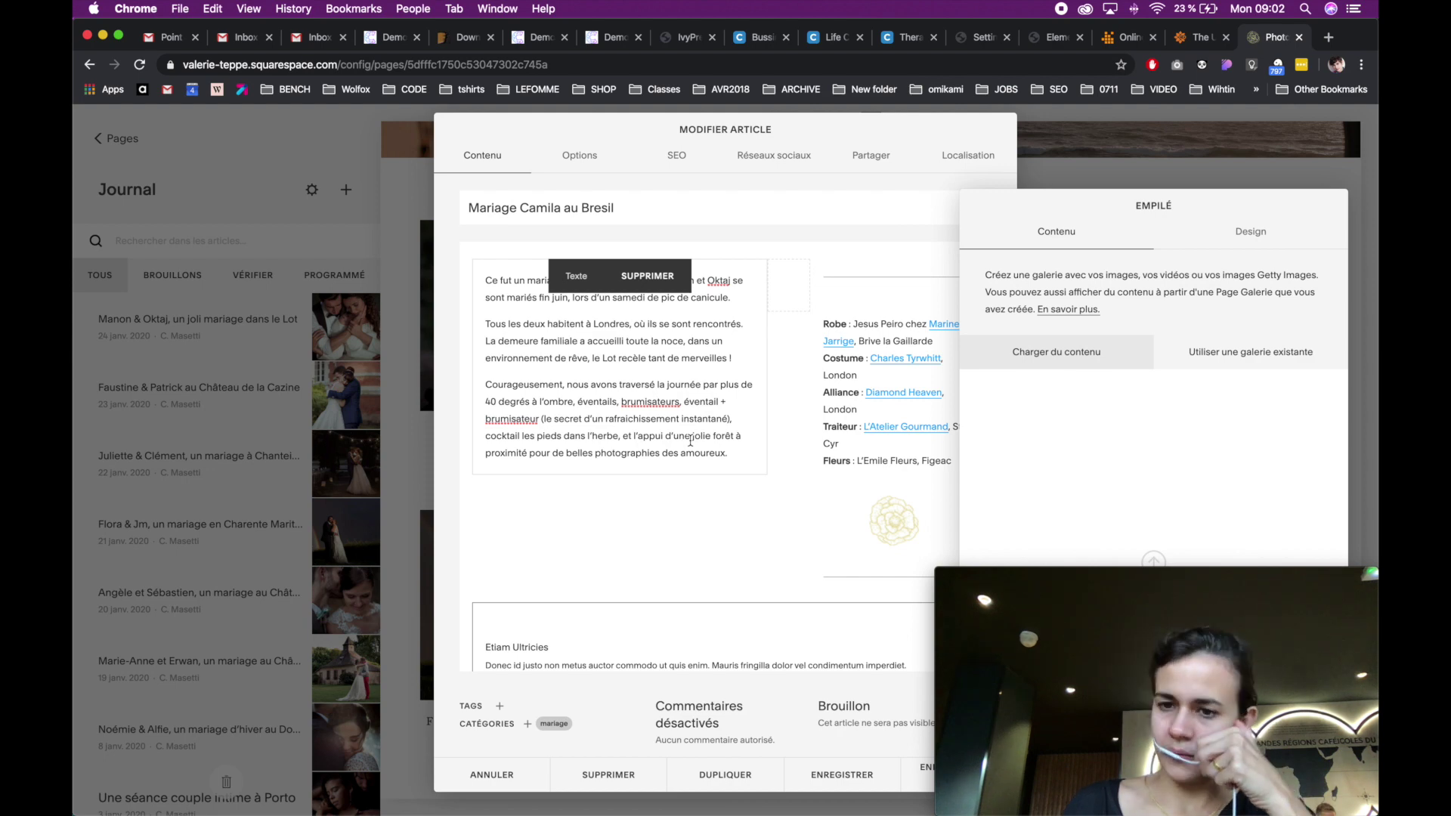
- Upload the first two images from the 0_site folder into the new stacked gallery
left_click(1100, 490)
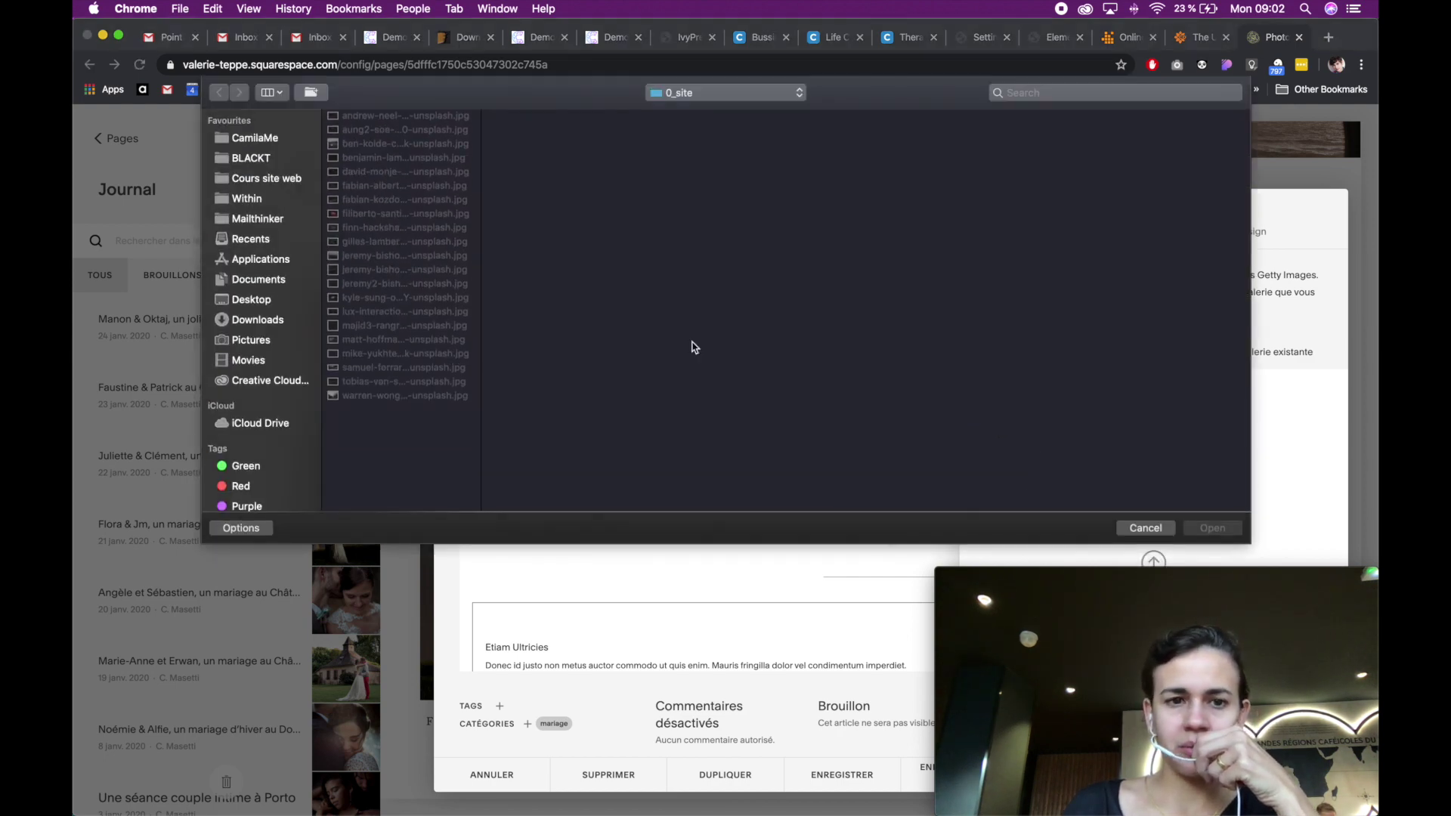
left_click(385, 116)
left_click(383, 130, "shift")
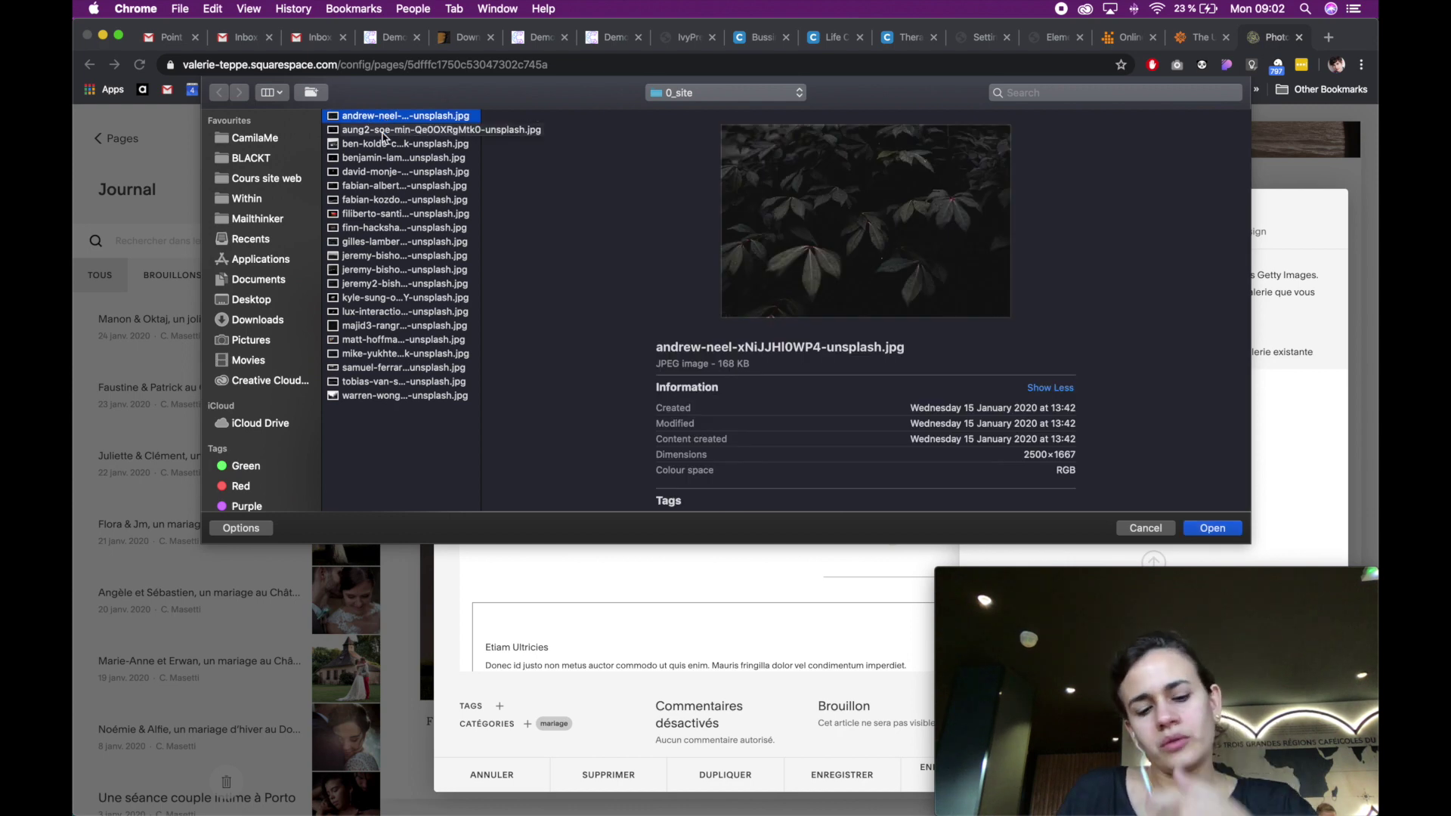
left_click(1209, 528)
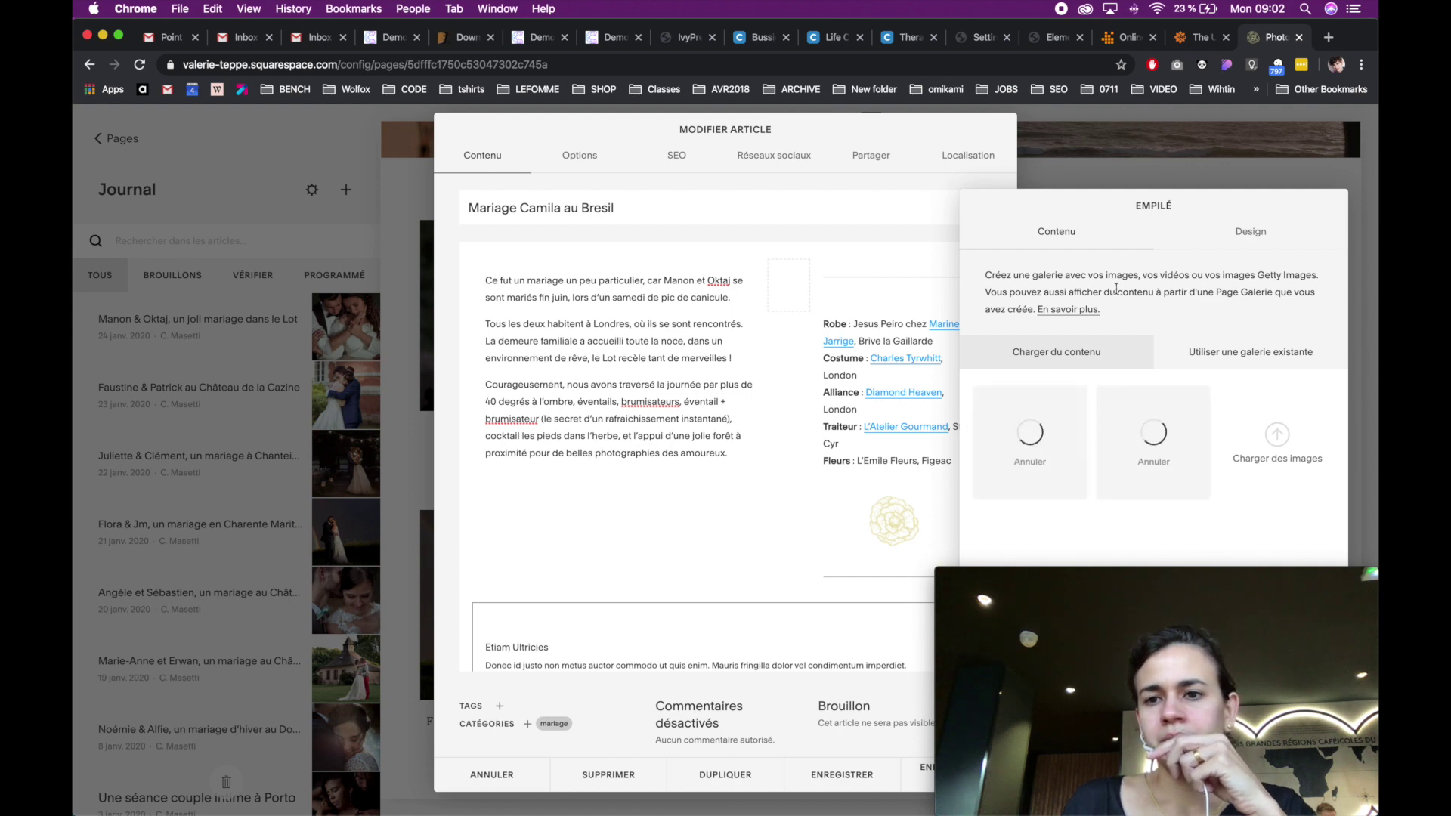
- Turn off "Afficher le titre et la description" in the gallery's design, apply the settings and check the gallery in the article
mouse_move(1195, 596)
left_click_drag(1203, 574, 846, 574)
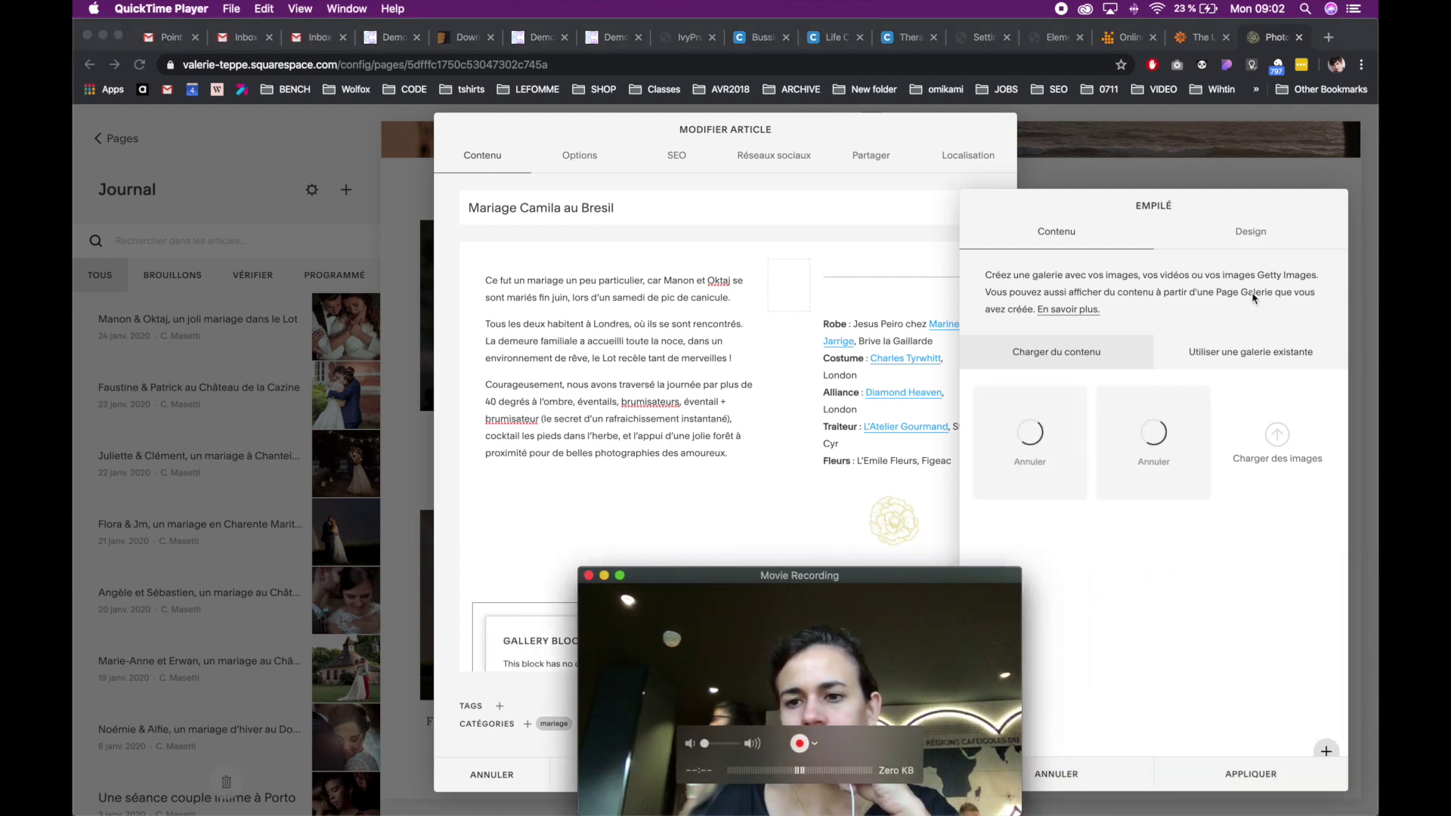
left_click(1236, 235)
left_click(1245, 234)
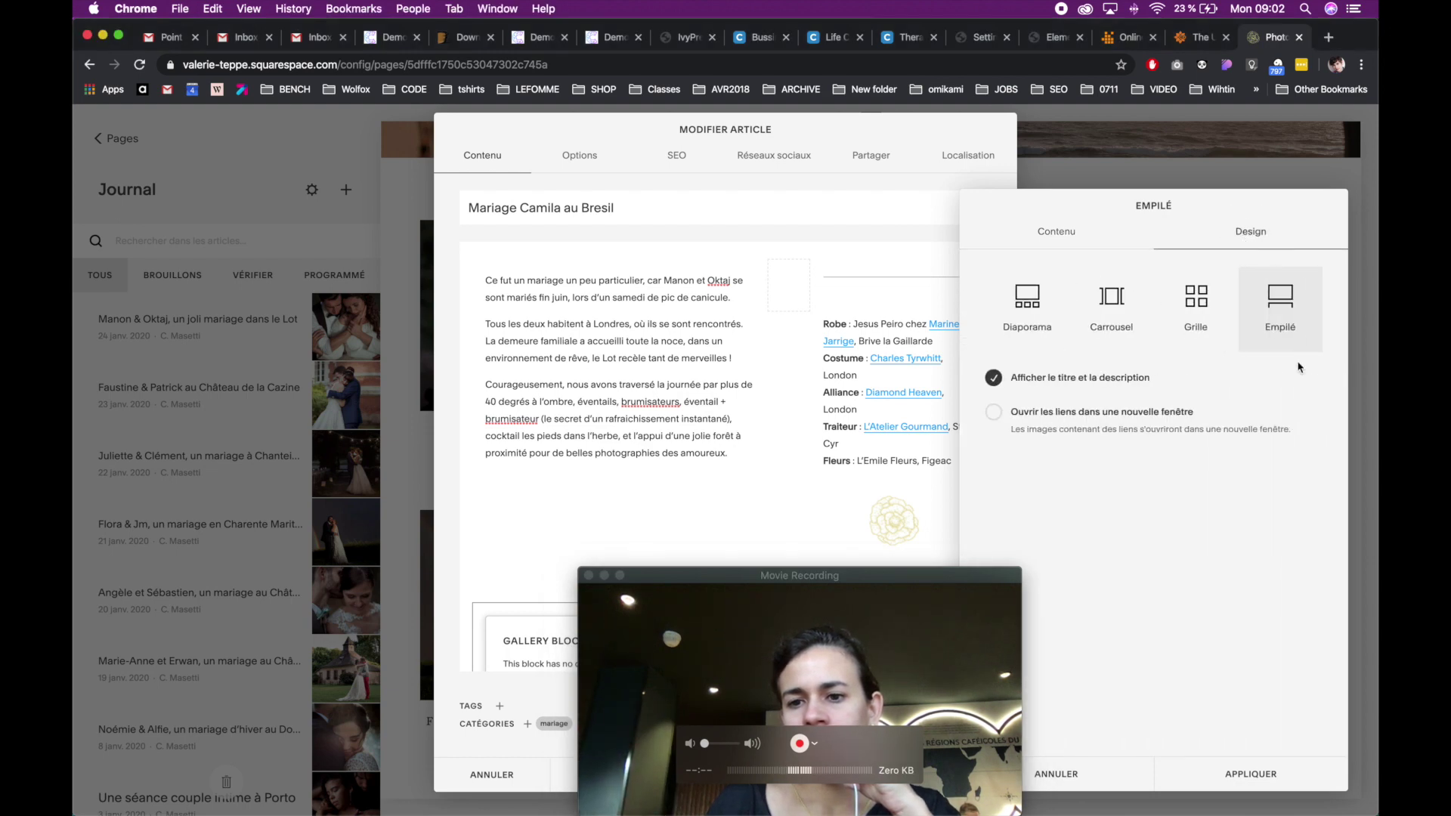
left_click(994, 377)
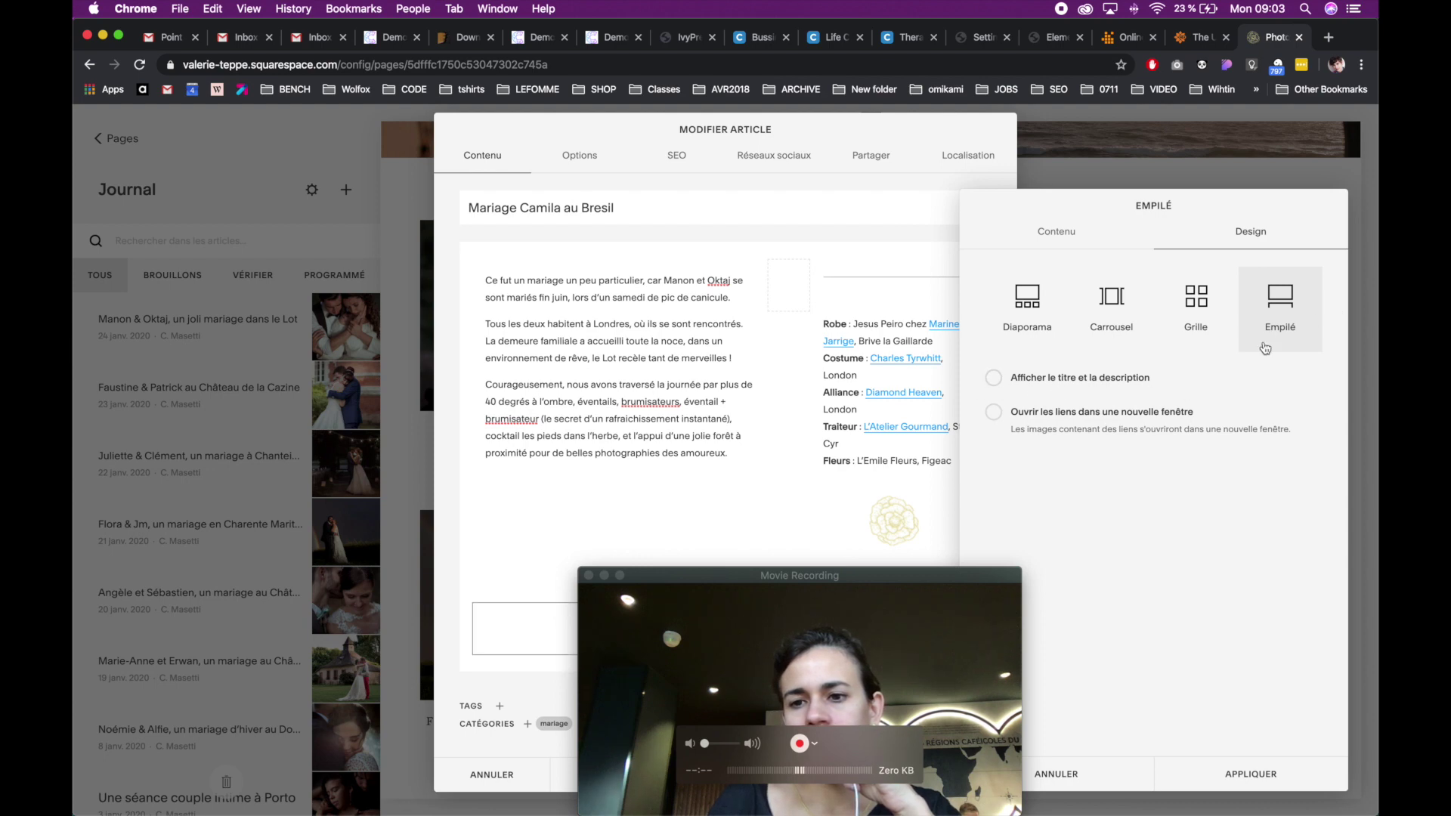
left_click(1042, 240)
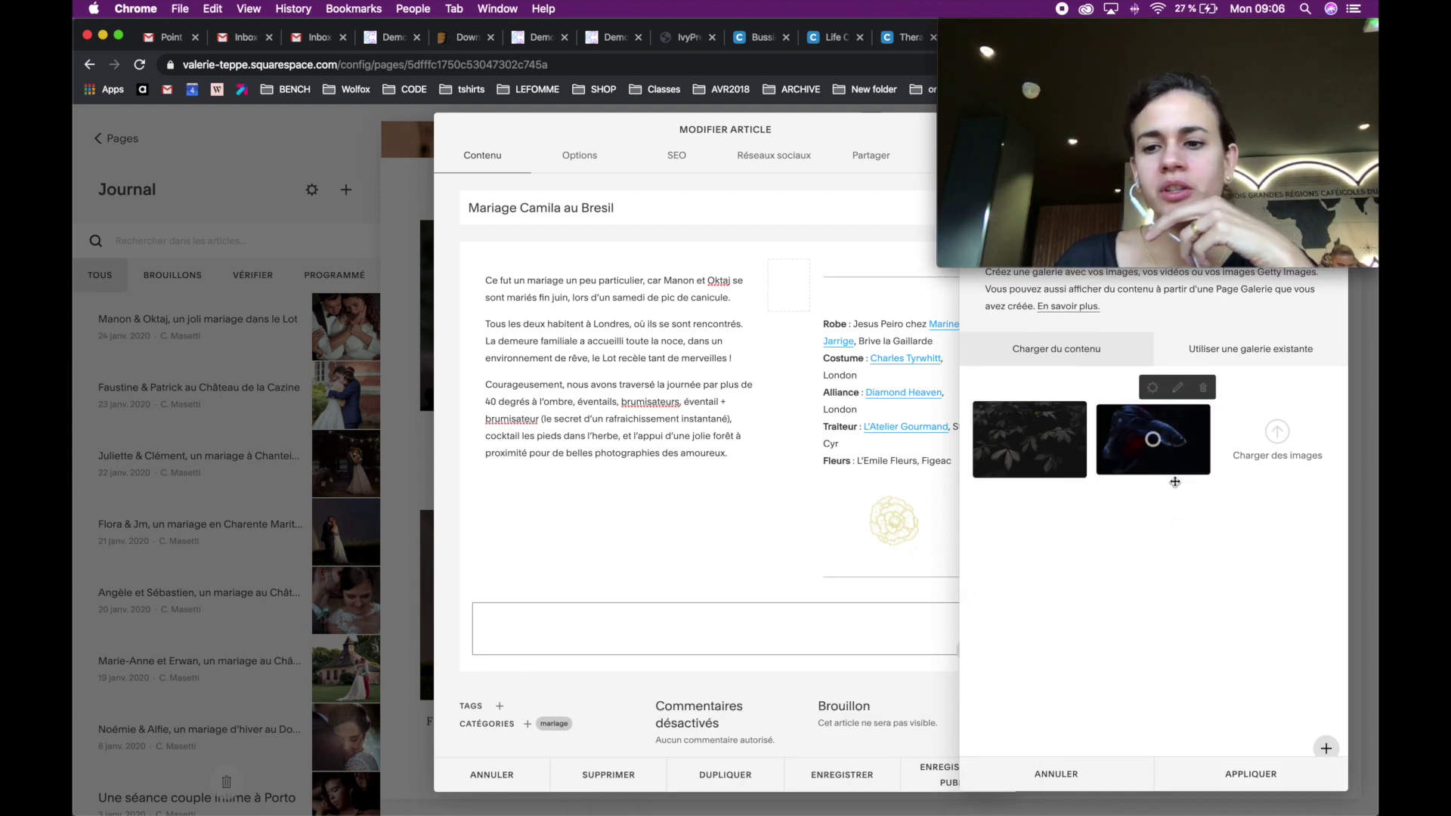
left_click(1221, 780)
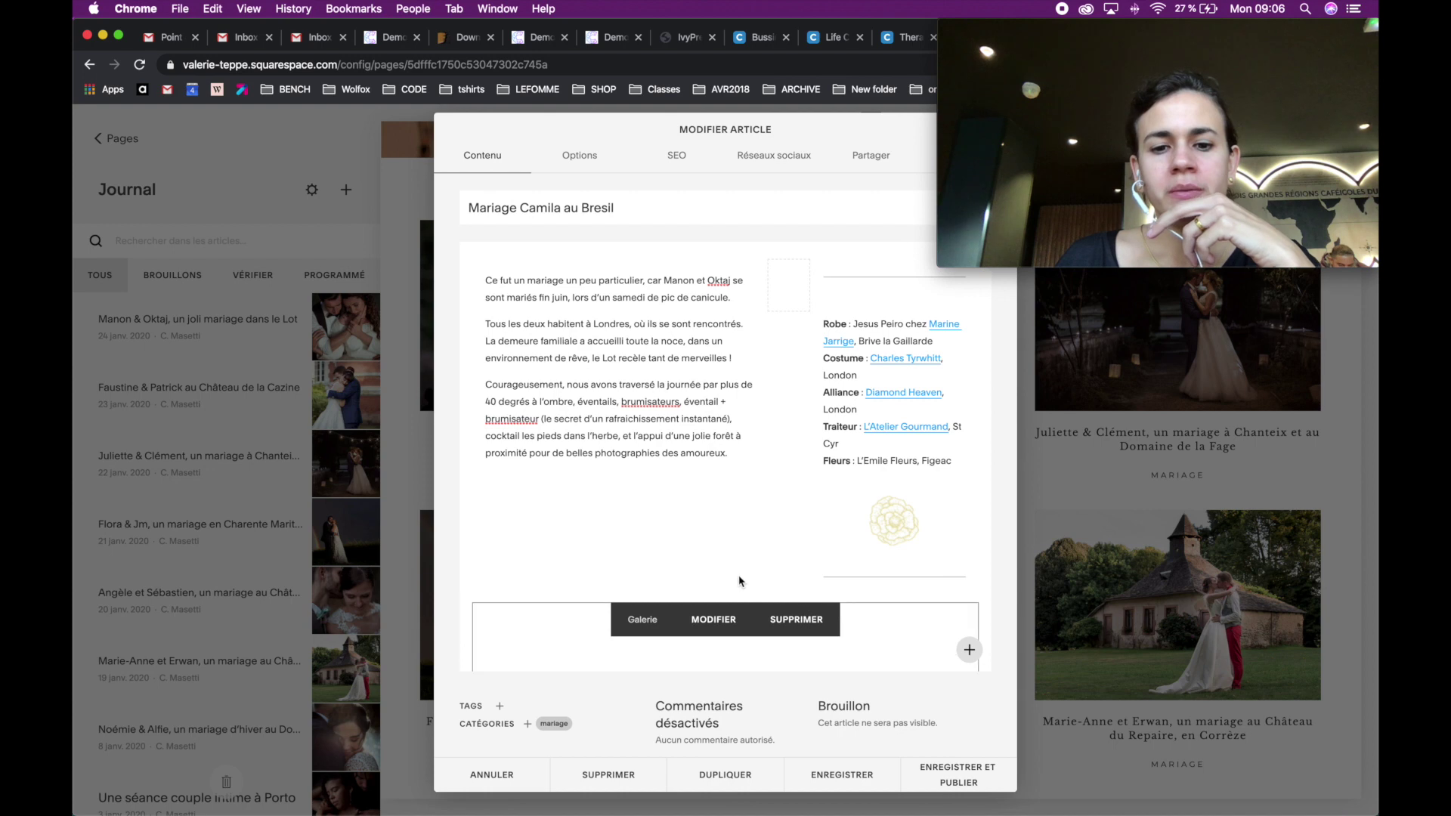
scroll(741, 582, "down", 5)
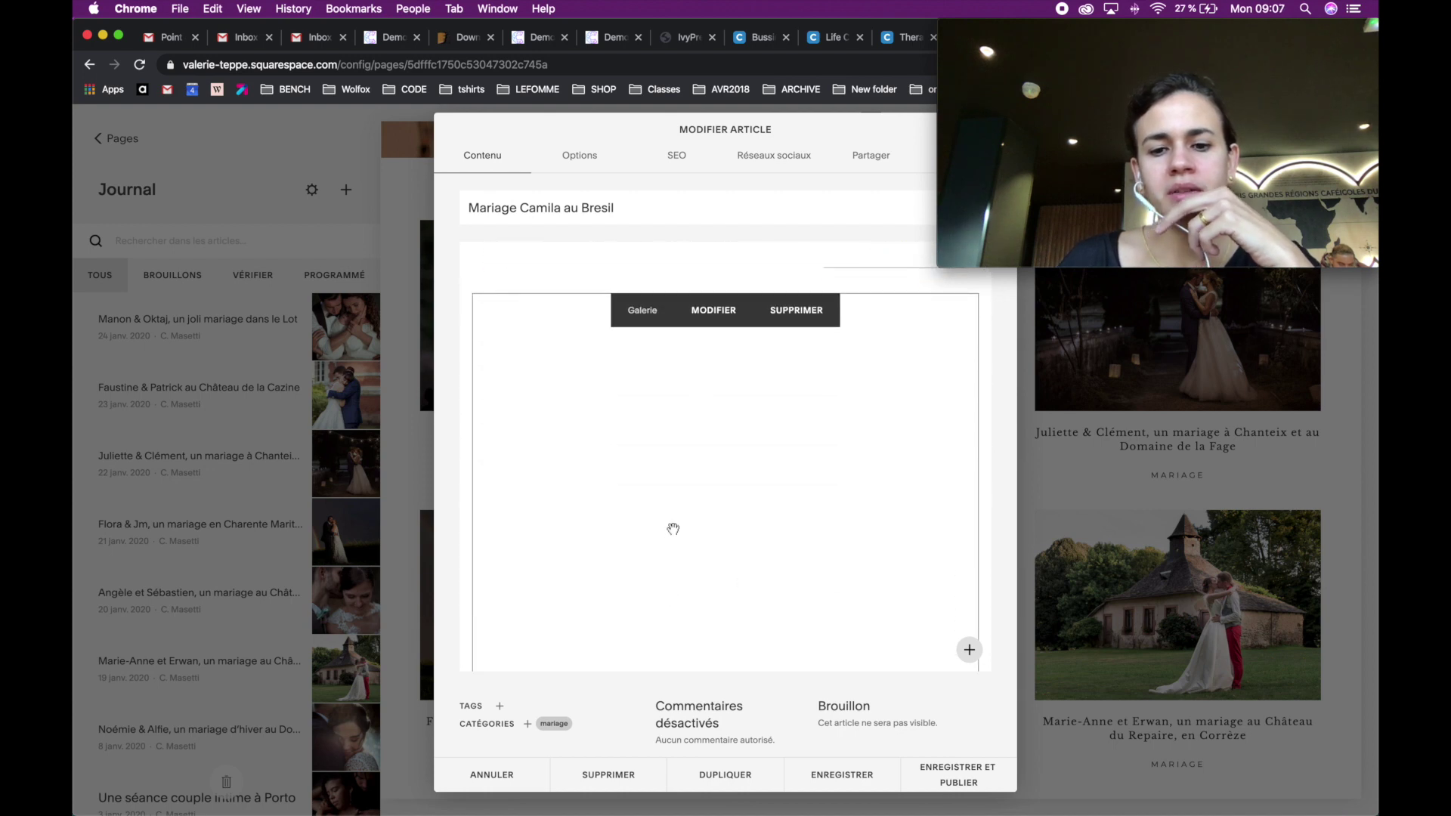
scroll(673, 529, "up", 5)
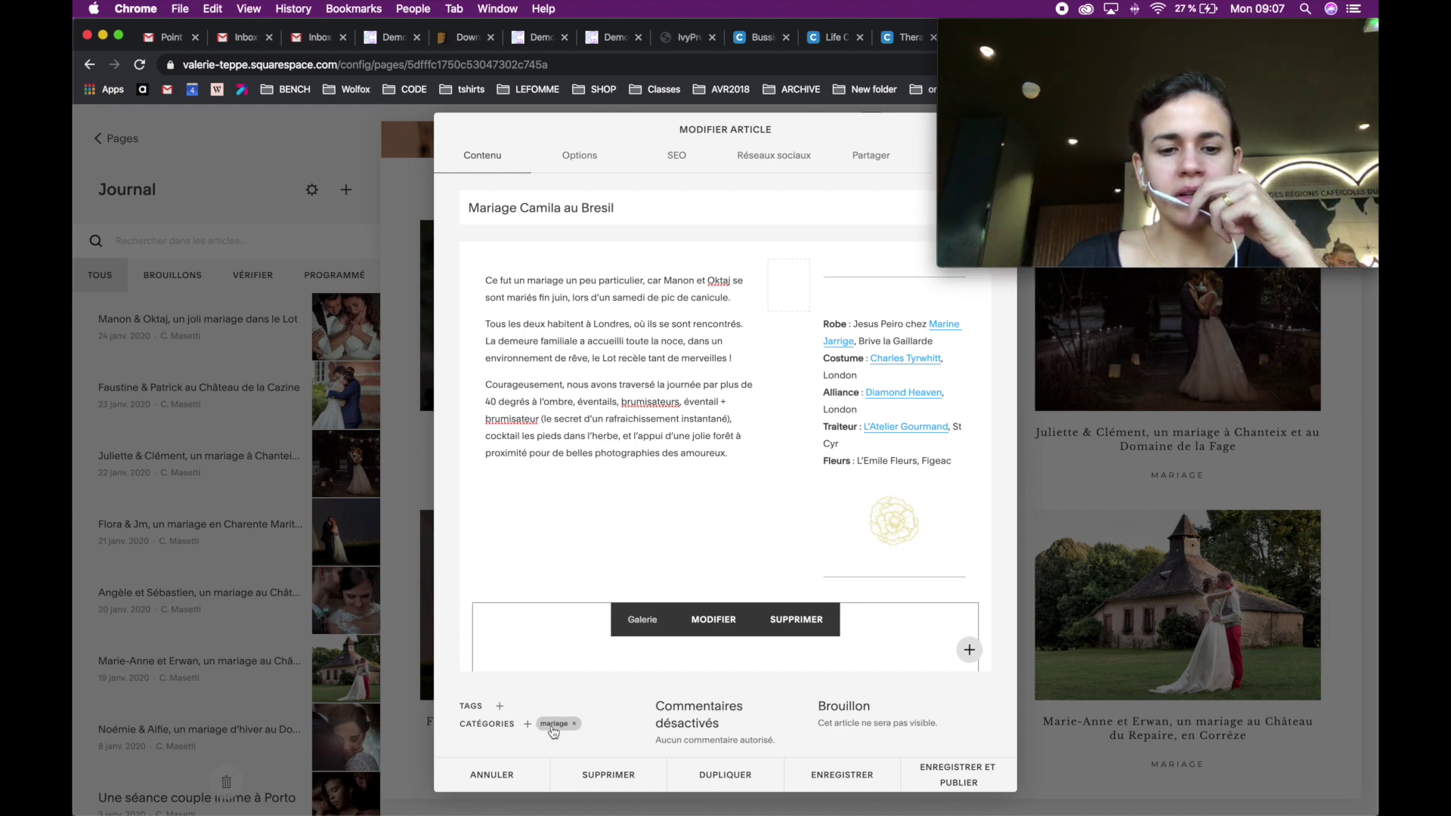
- Remove the article's "mariage" category and assign it again from the existing categories
left_click(577, 729)
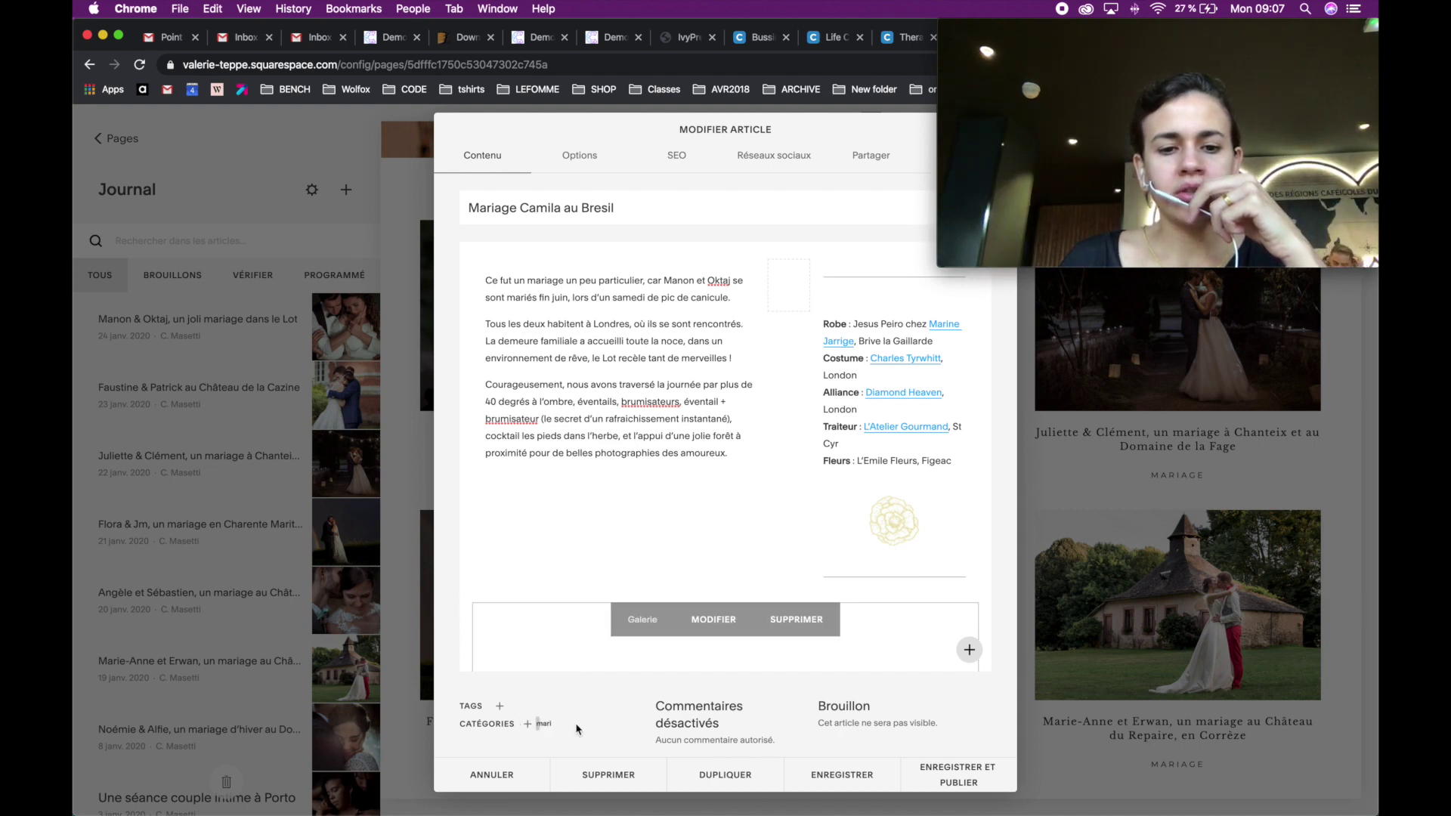
left_click(527, 724)
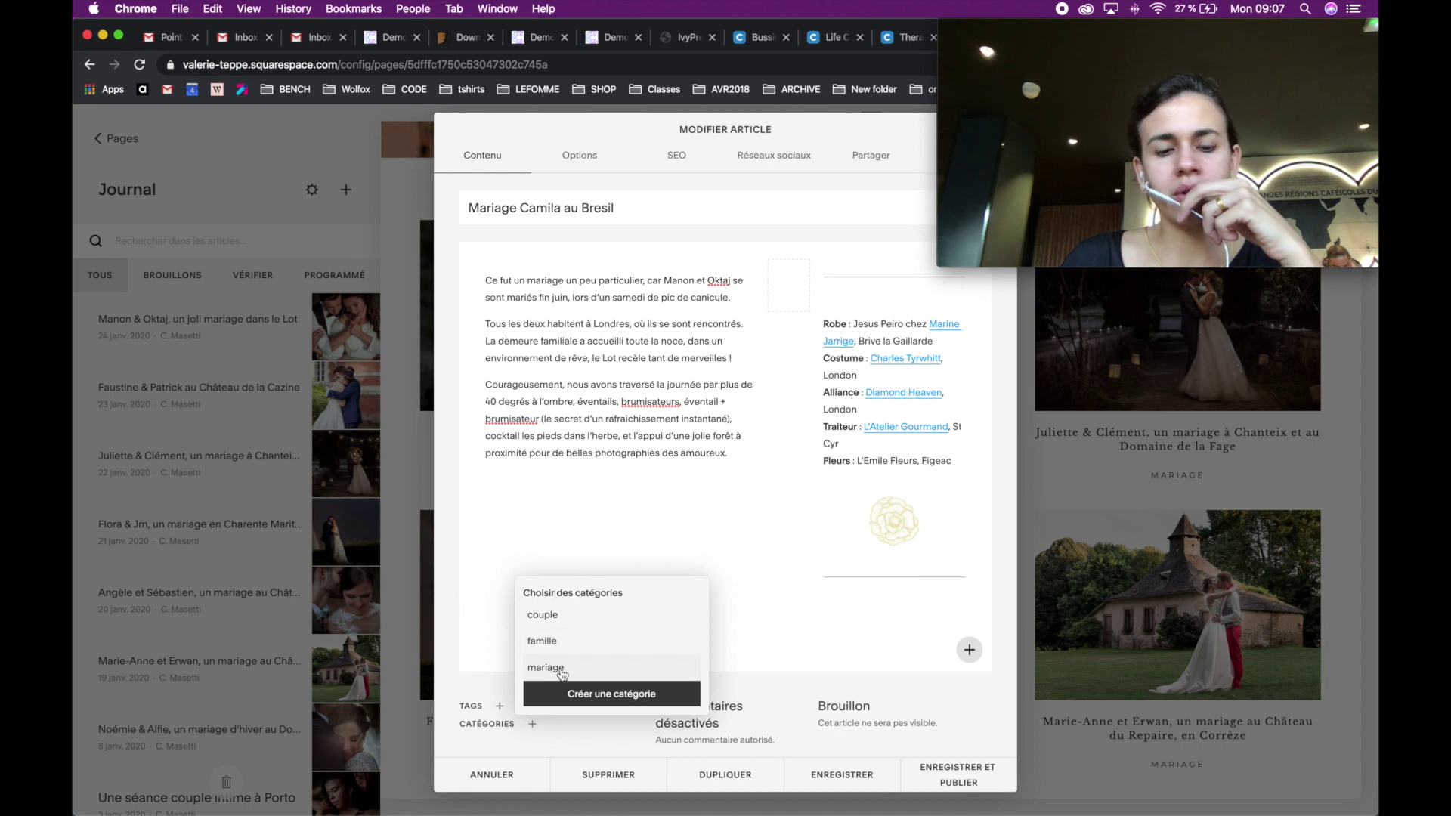
left_click(562, 669)
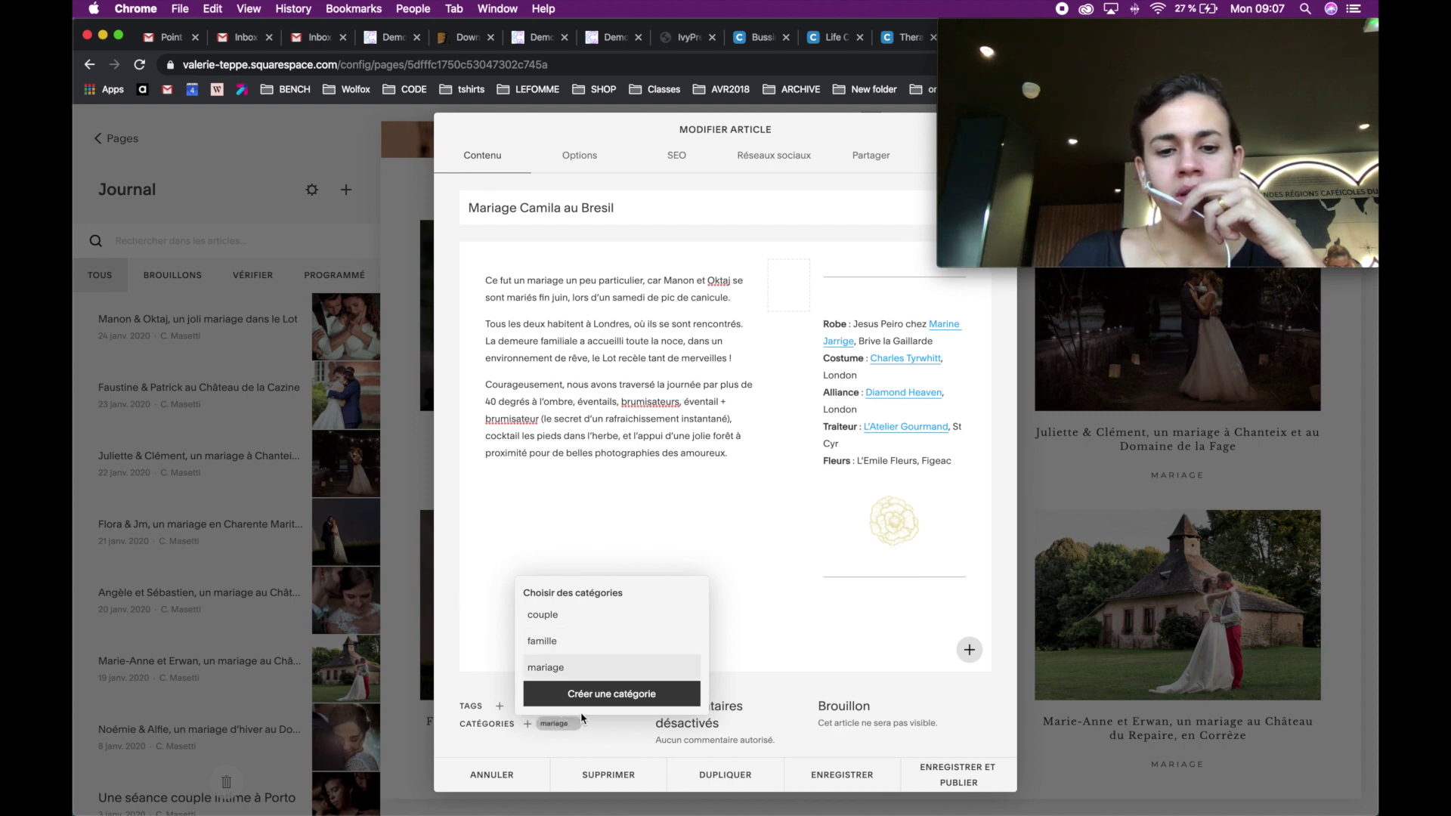
- In the article's options, delete the current thumbnail and upload the first image from the 0_site folder instead
left_click(594, 161)
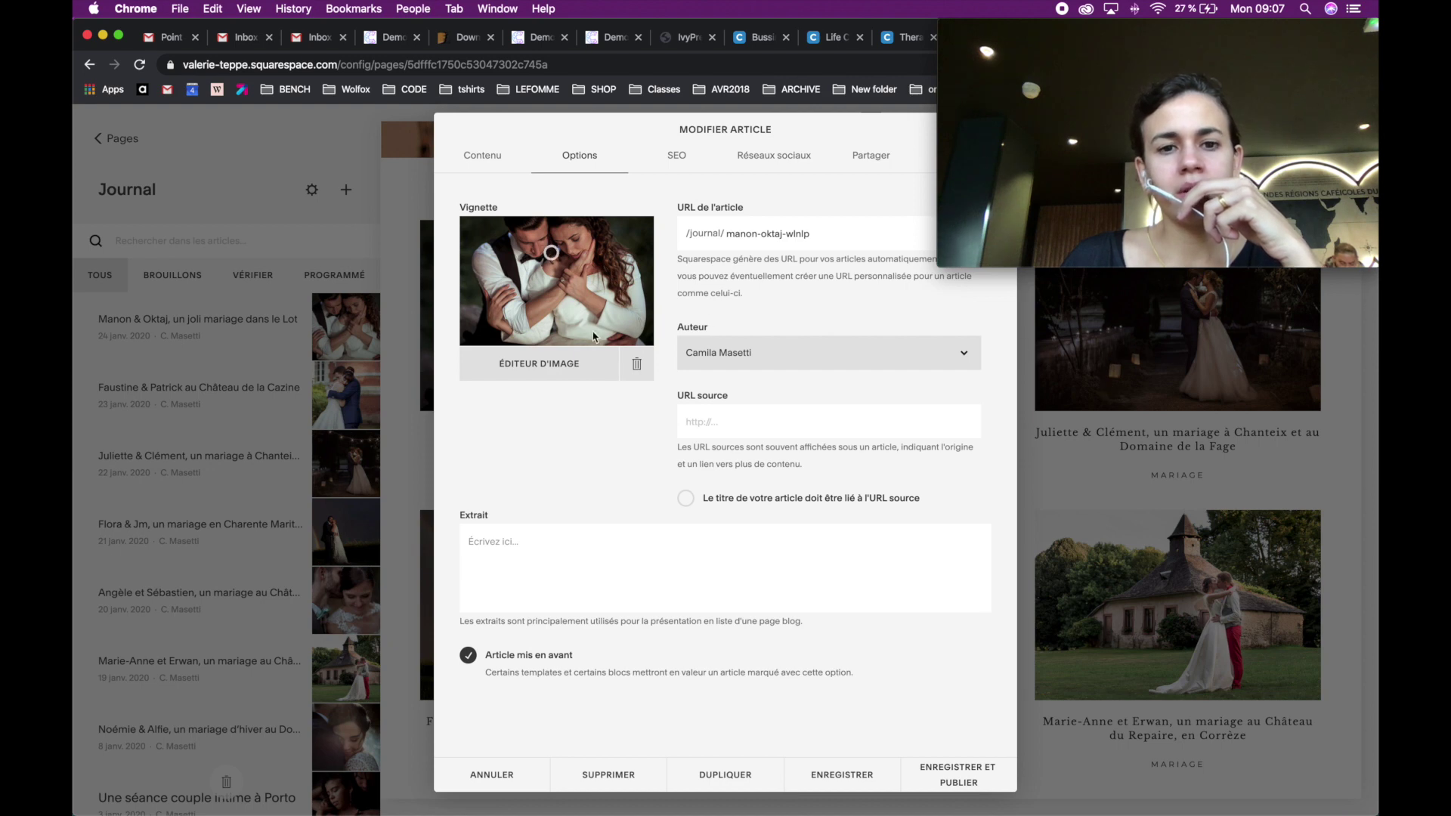
left_click(632, 370)
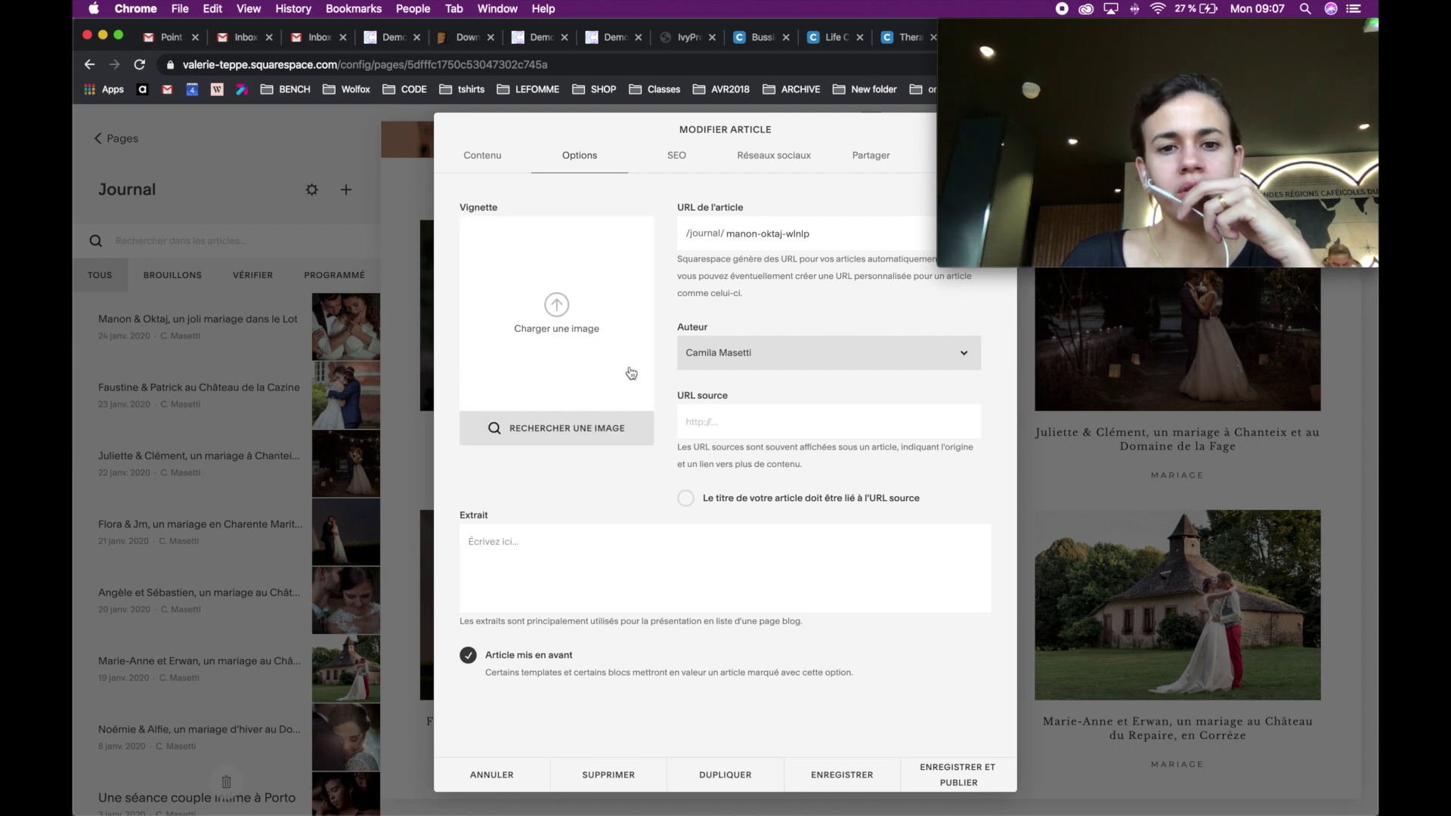
left_click(553, 325)
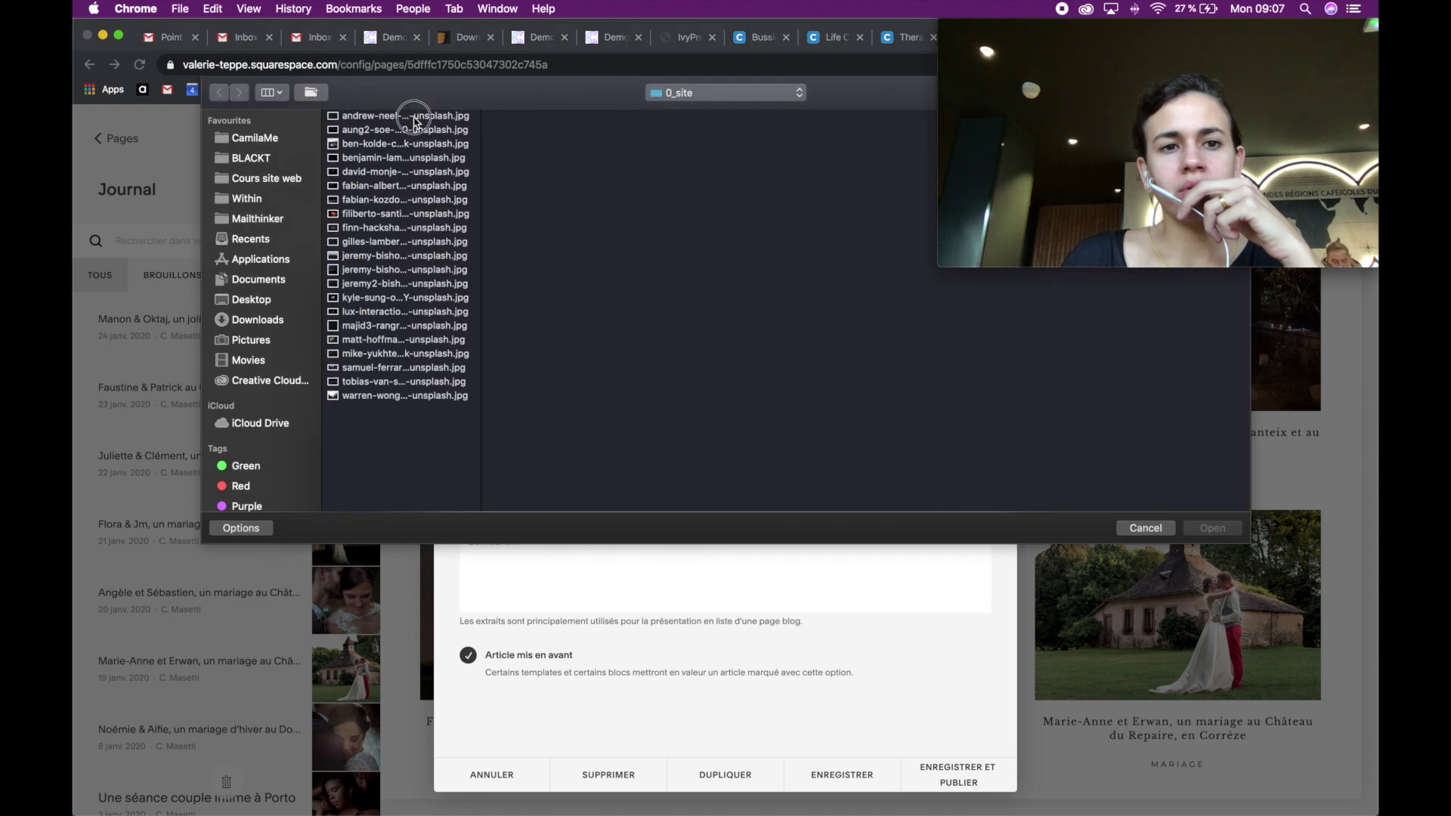
left_click(412, 116)
left_click(1194, 529)
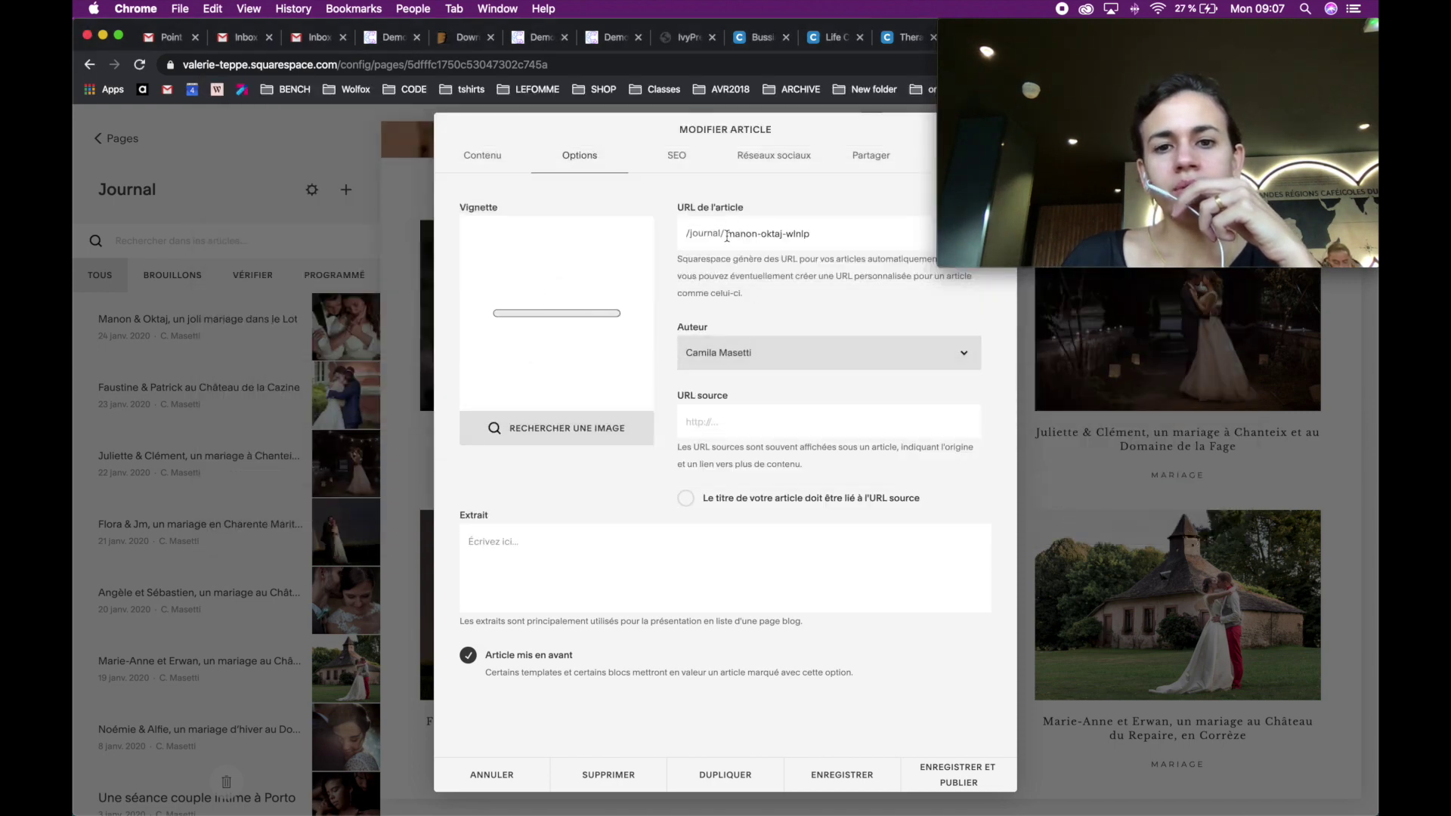
- Replace the article's URL slug with the bride's first name followed by "-mariage-bresil"
left_click_drag(727, 236, 814, 235)
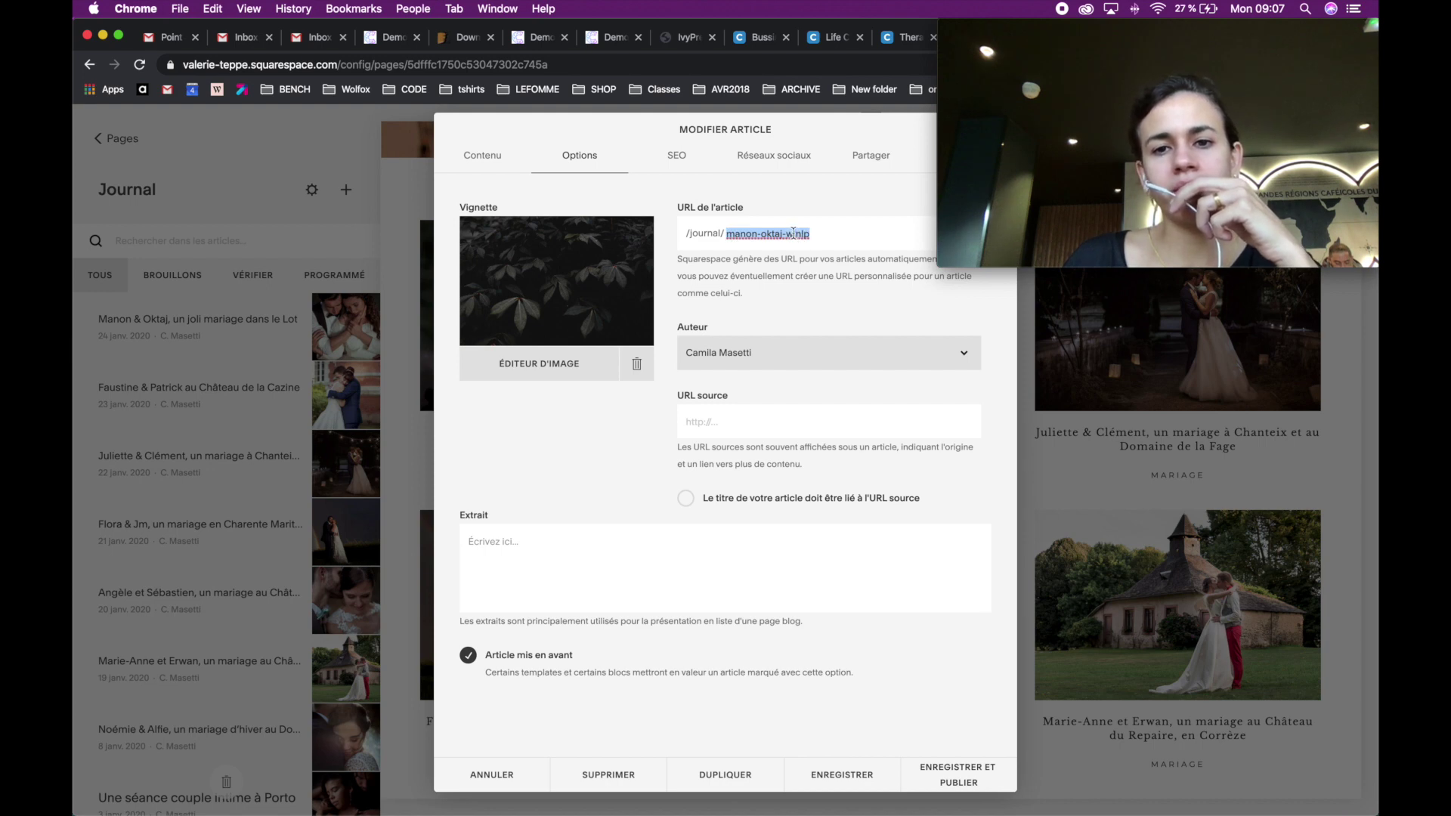
type("camila-mariage")
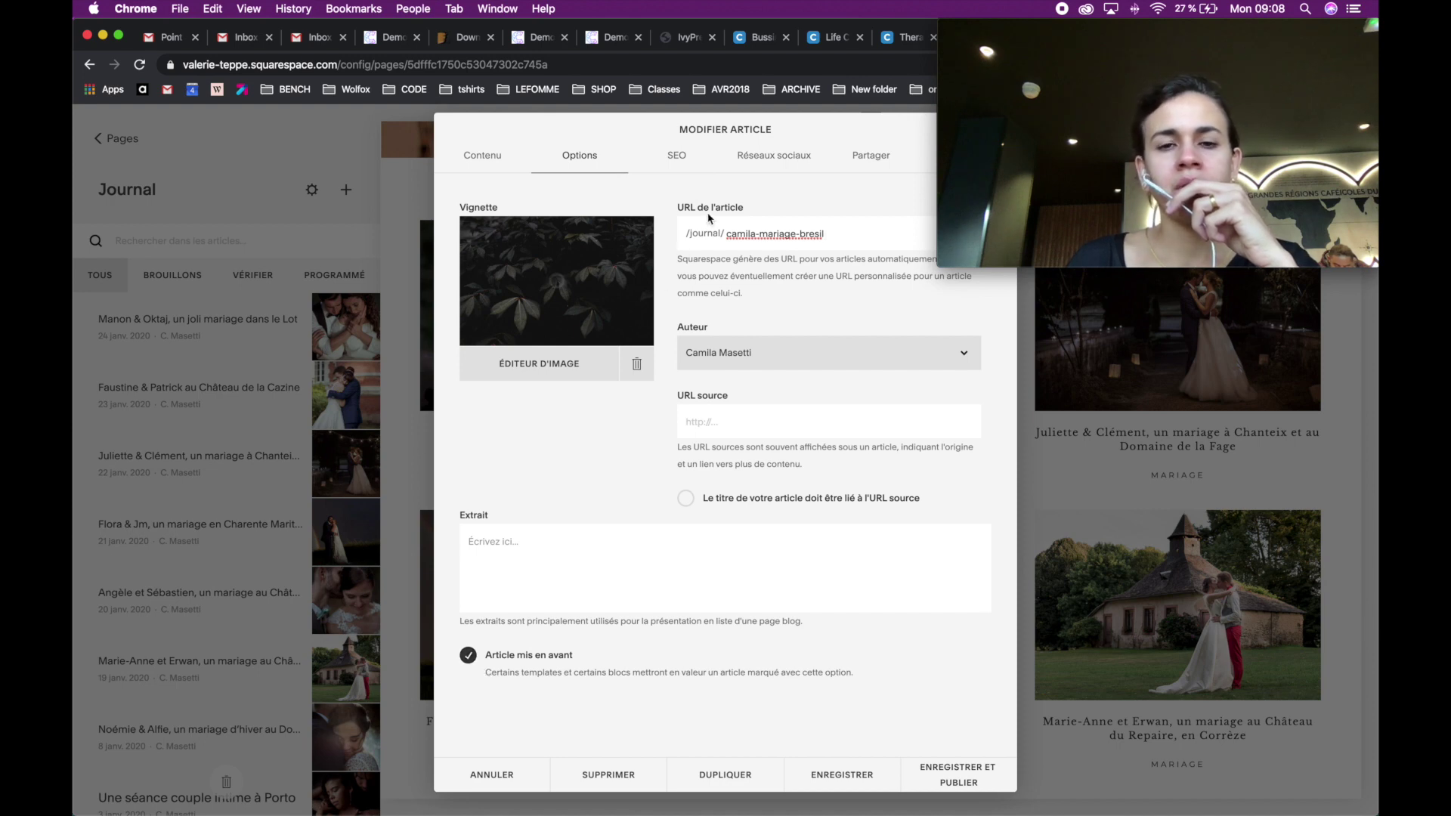
- Review the article's SEO, social media and sharing settings
left_click(679, 157)
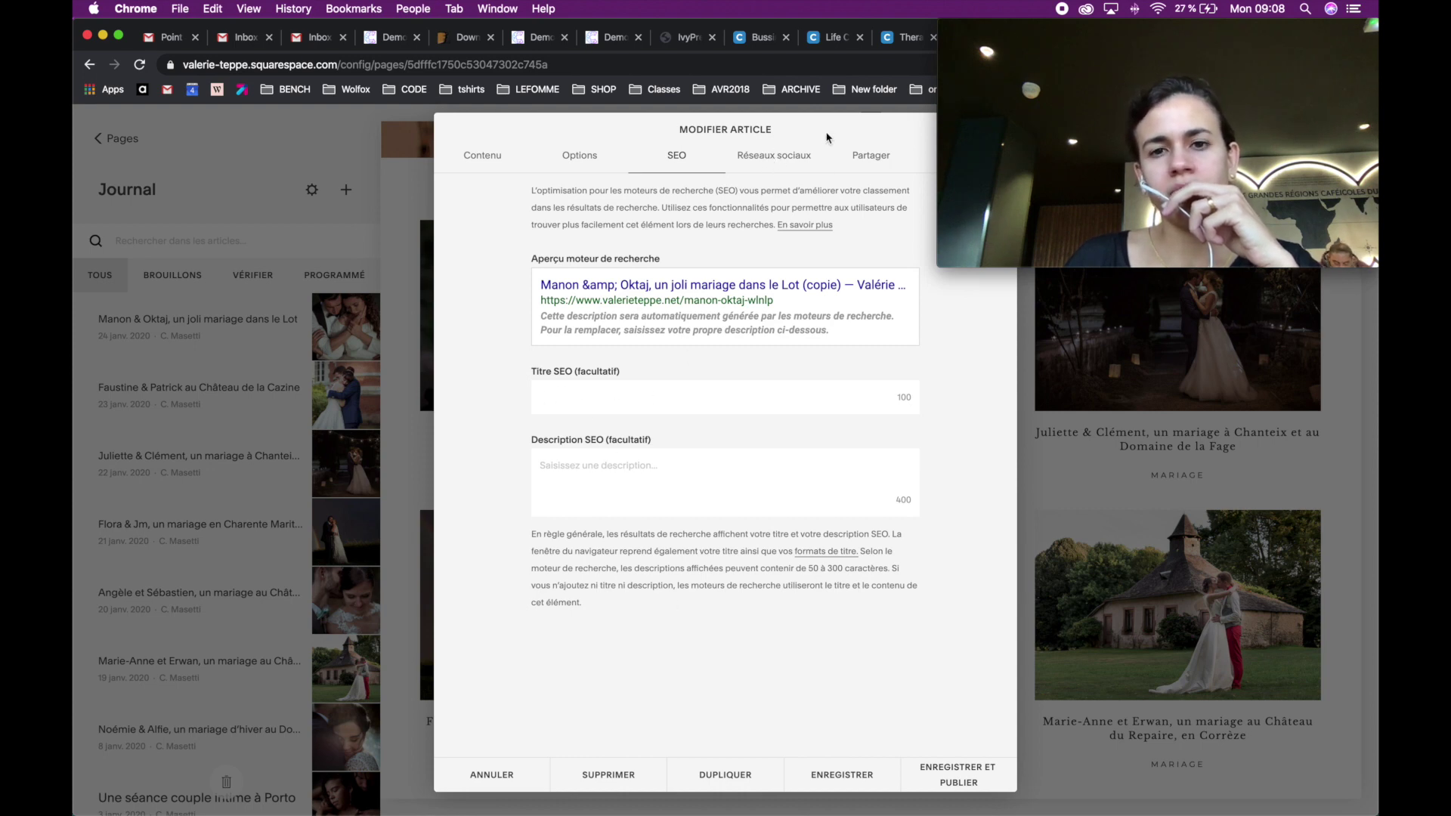
left_click(786, 164)
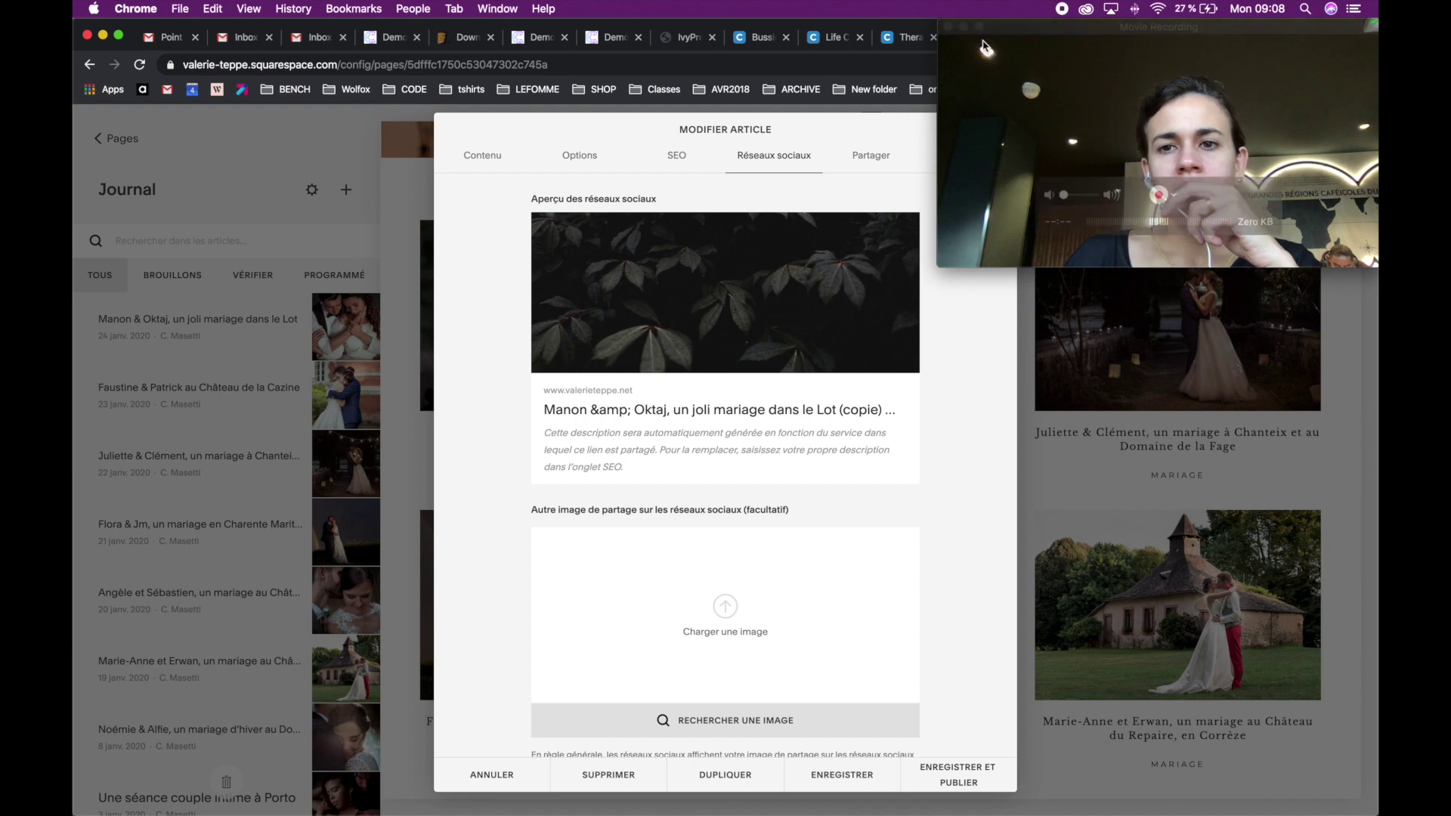
left_click_drag(1000, 28, 1072, 28)
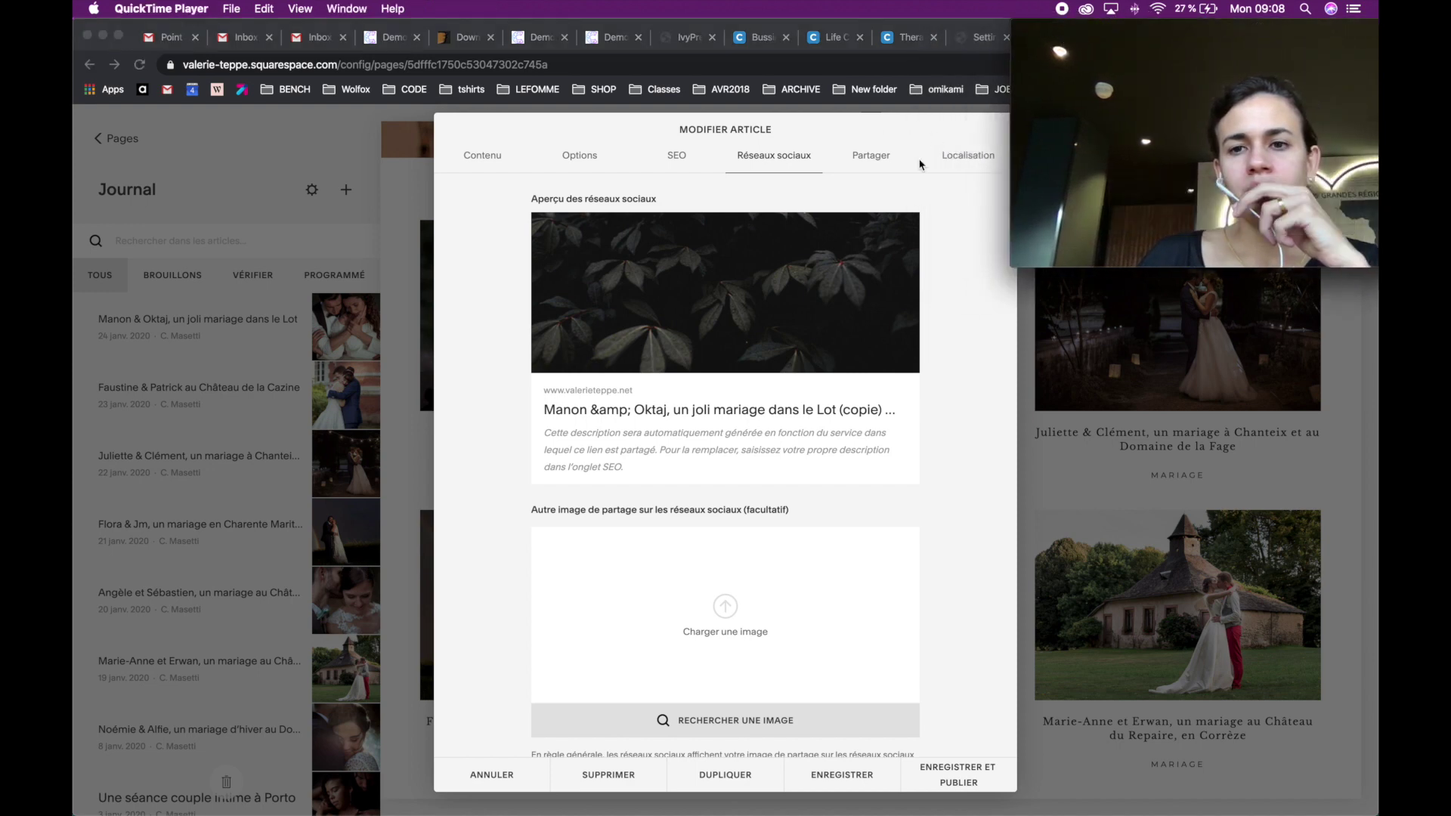
left_click(864, 161)
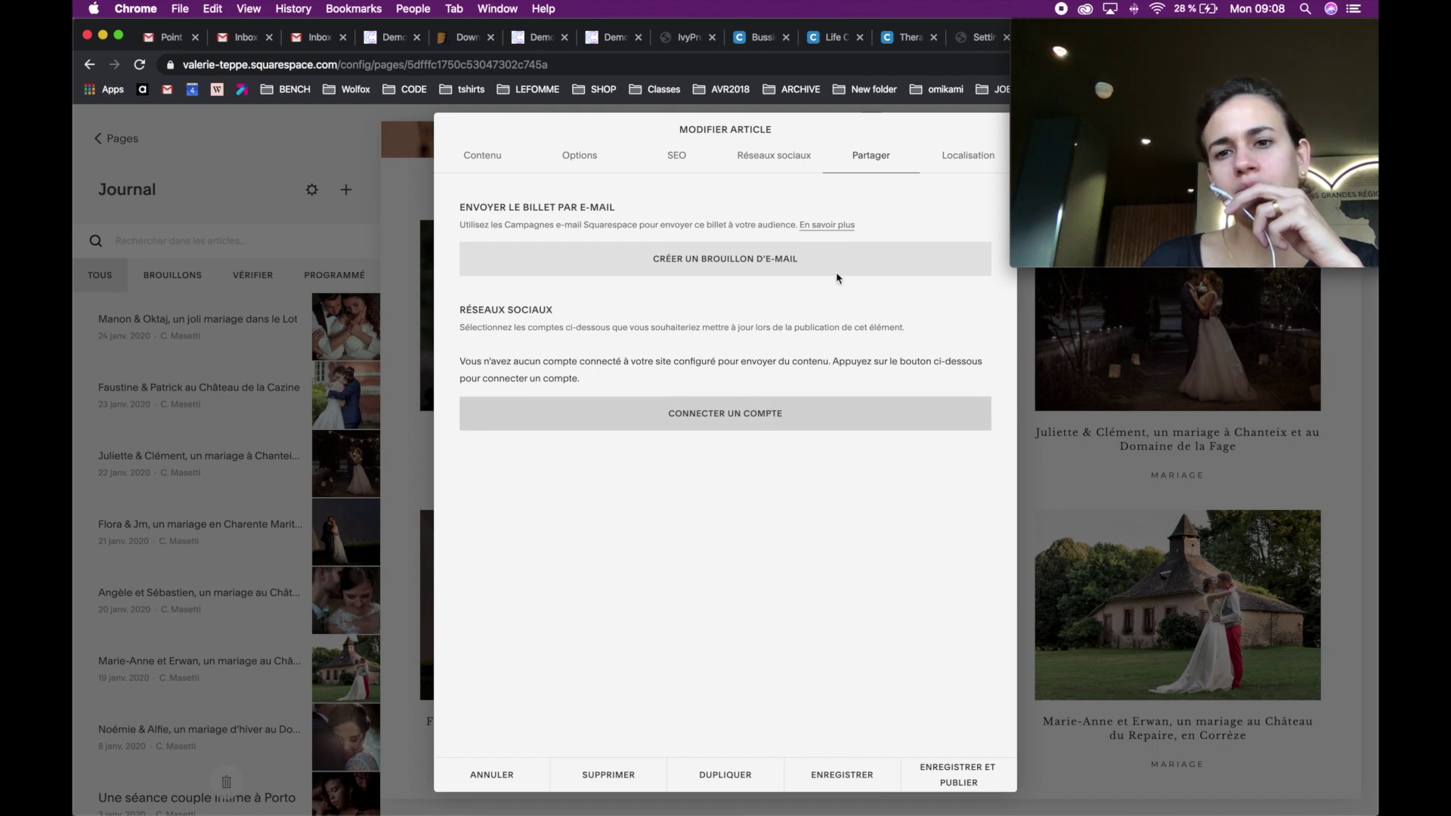
- Save and publish the article from its content view, dismiss the sharing prompt and reload the Journal page to check its listing
left_click(486, 157)
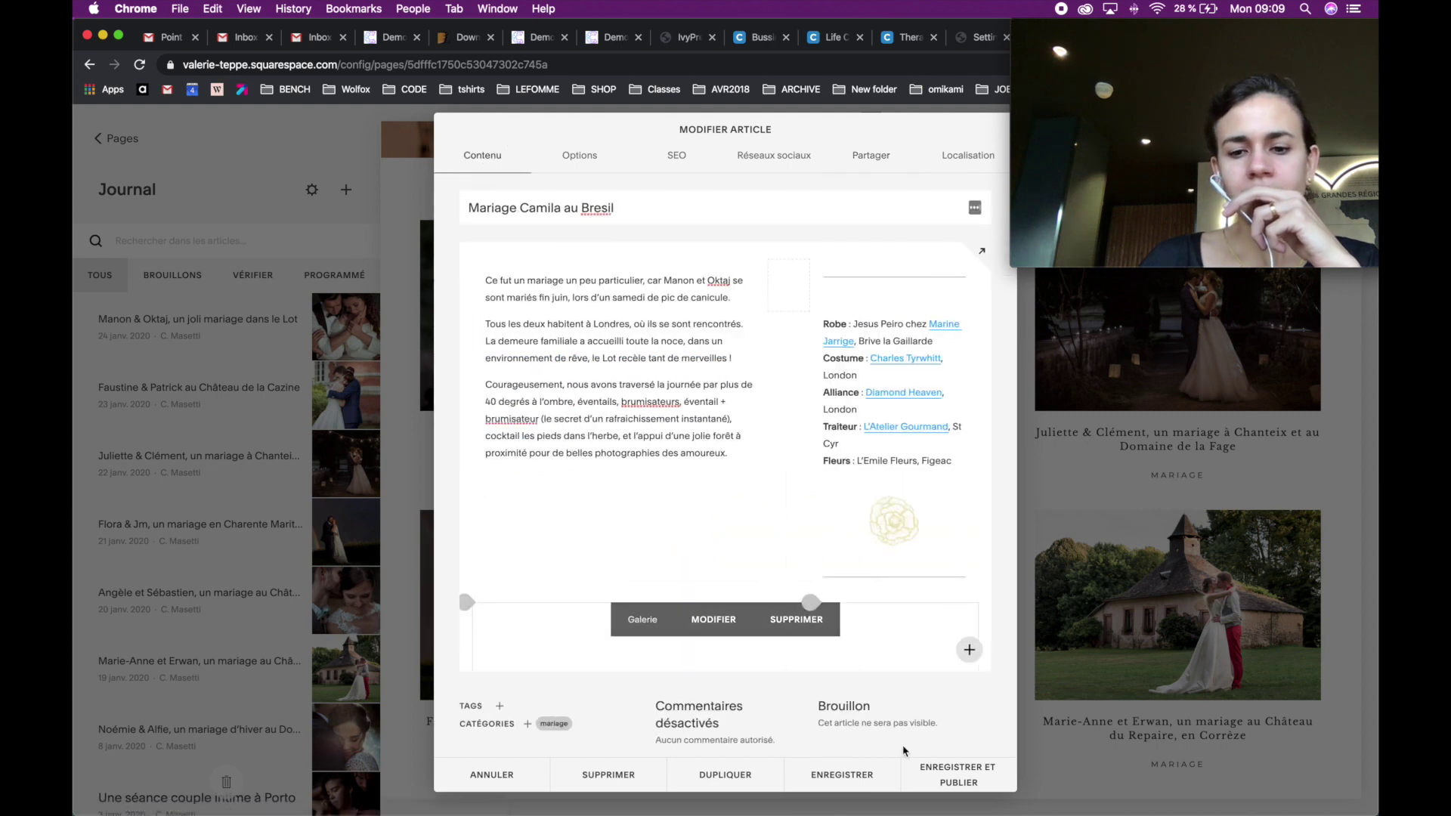
left_click(954, 778)
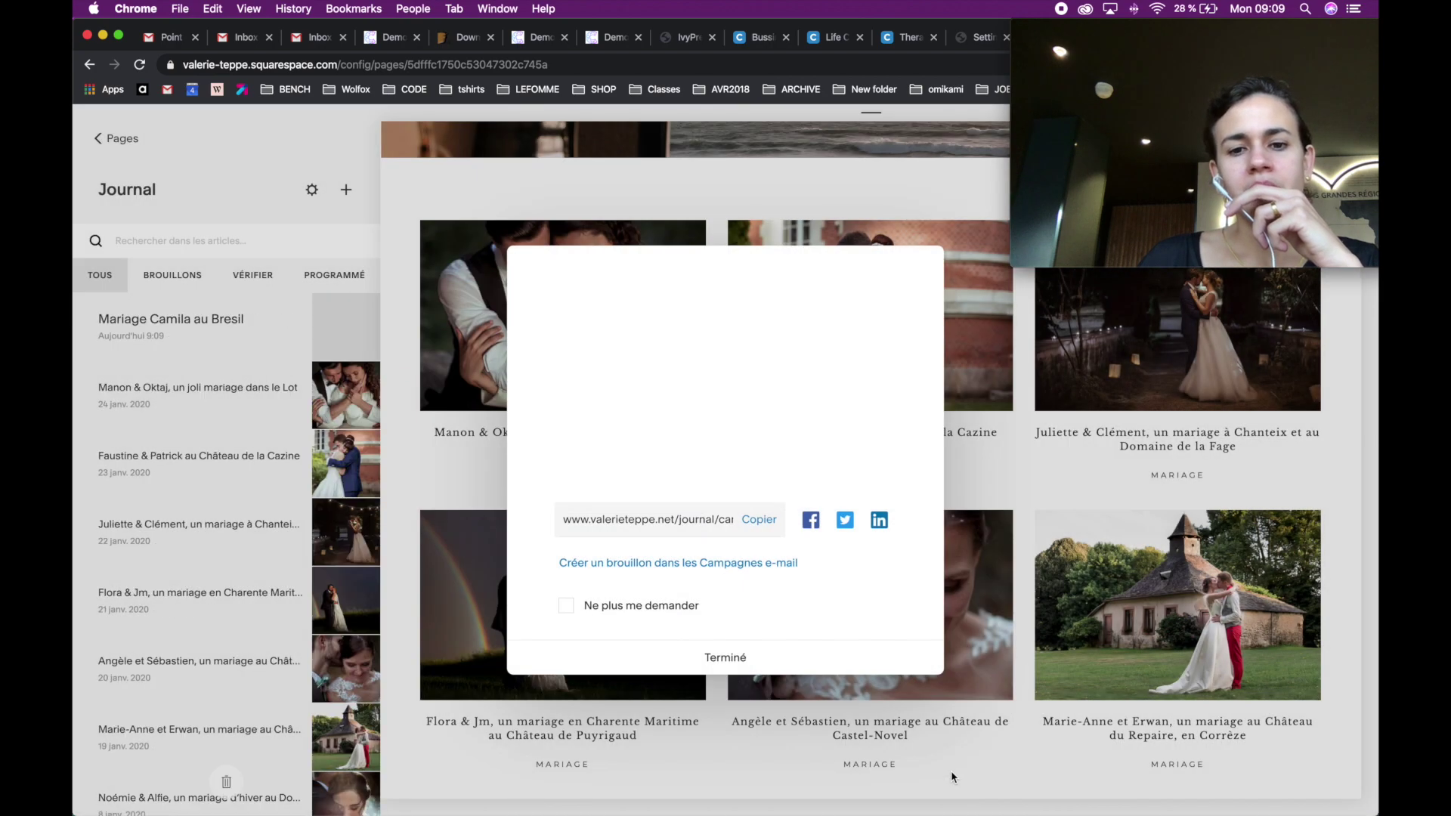
left_click(744, 655)
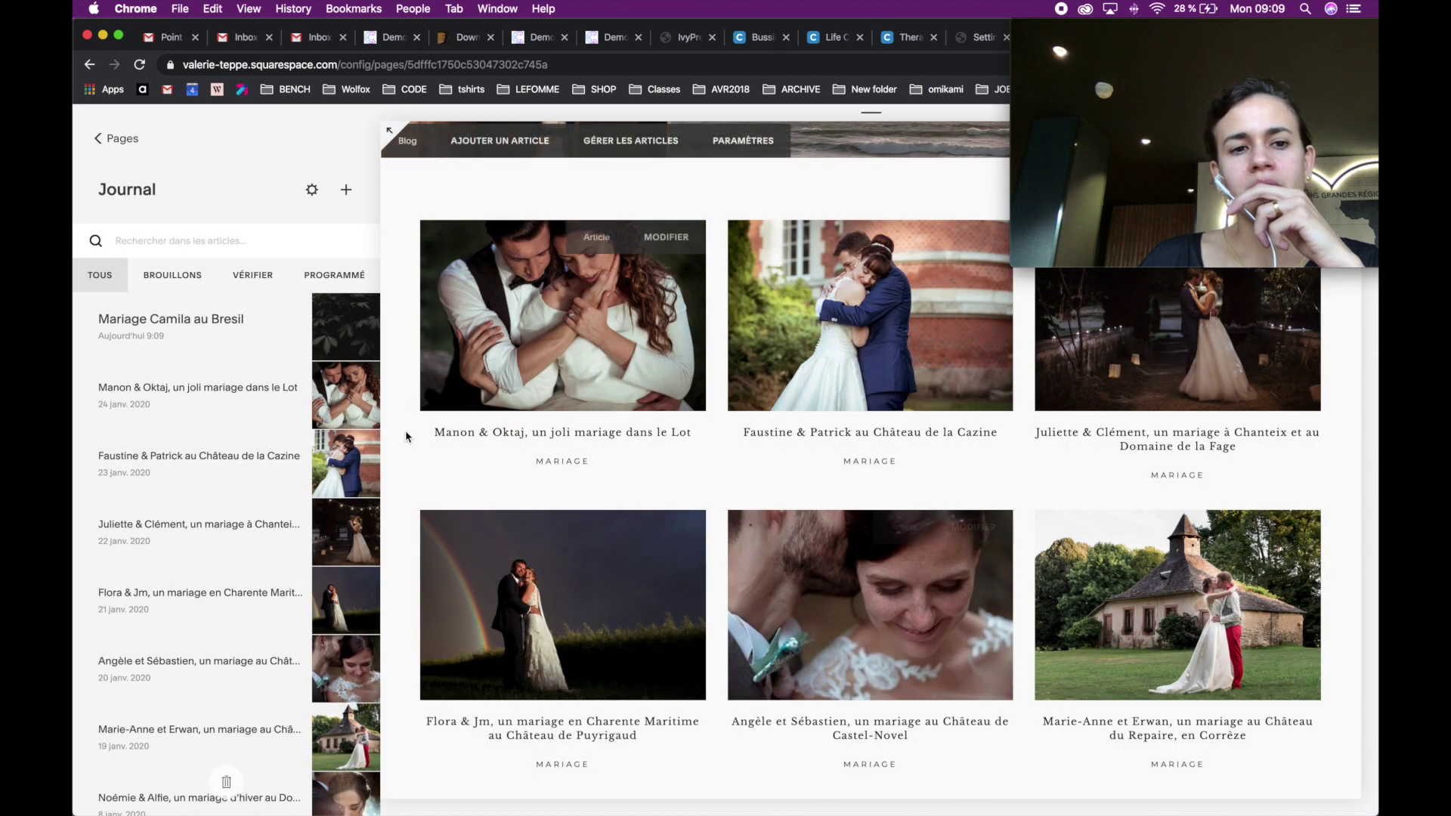
scroll(603, 370, "up", 3)
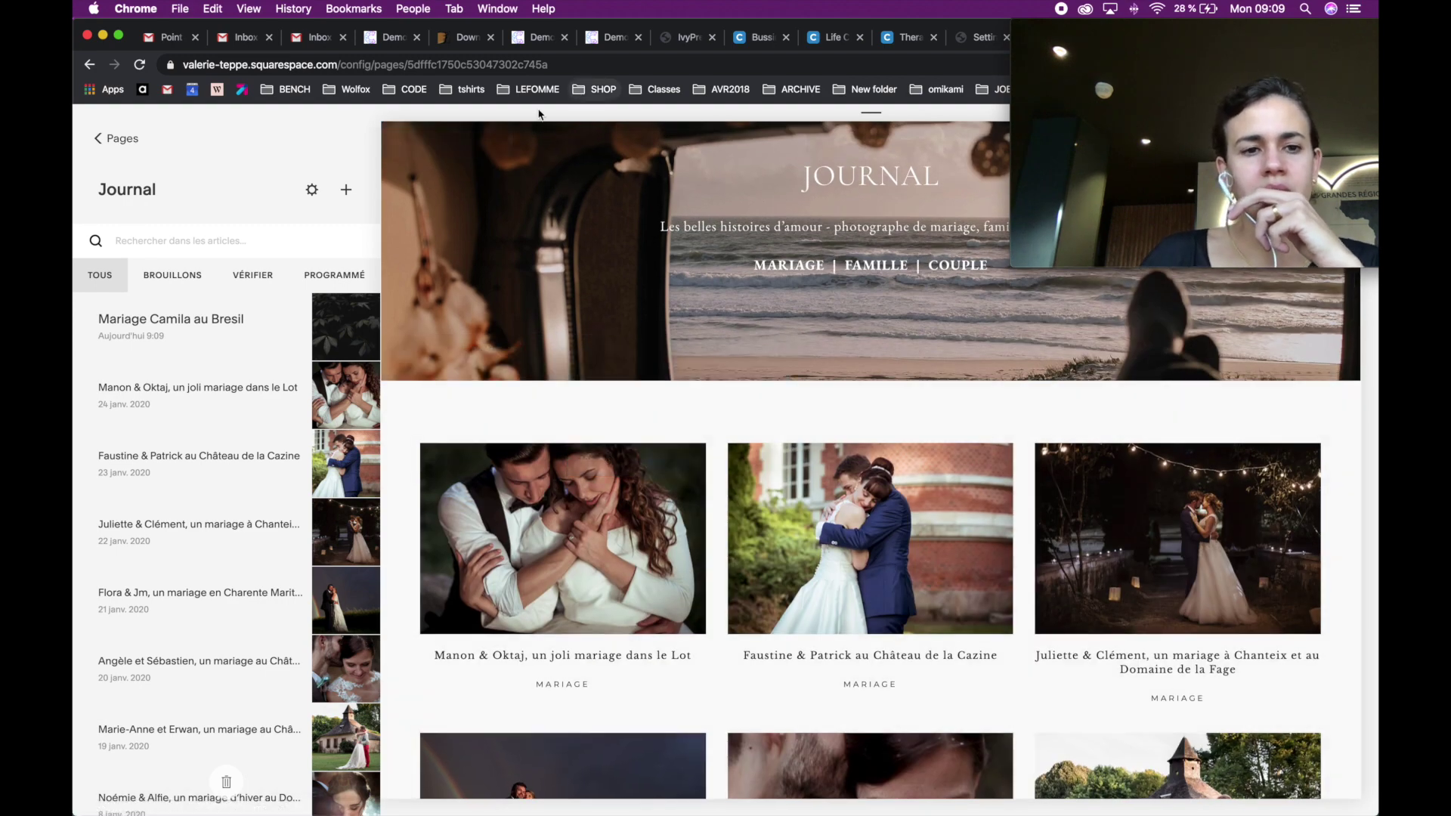
left_click(482, 112)
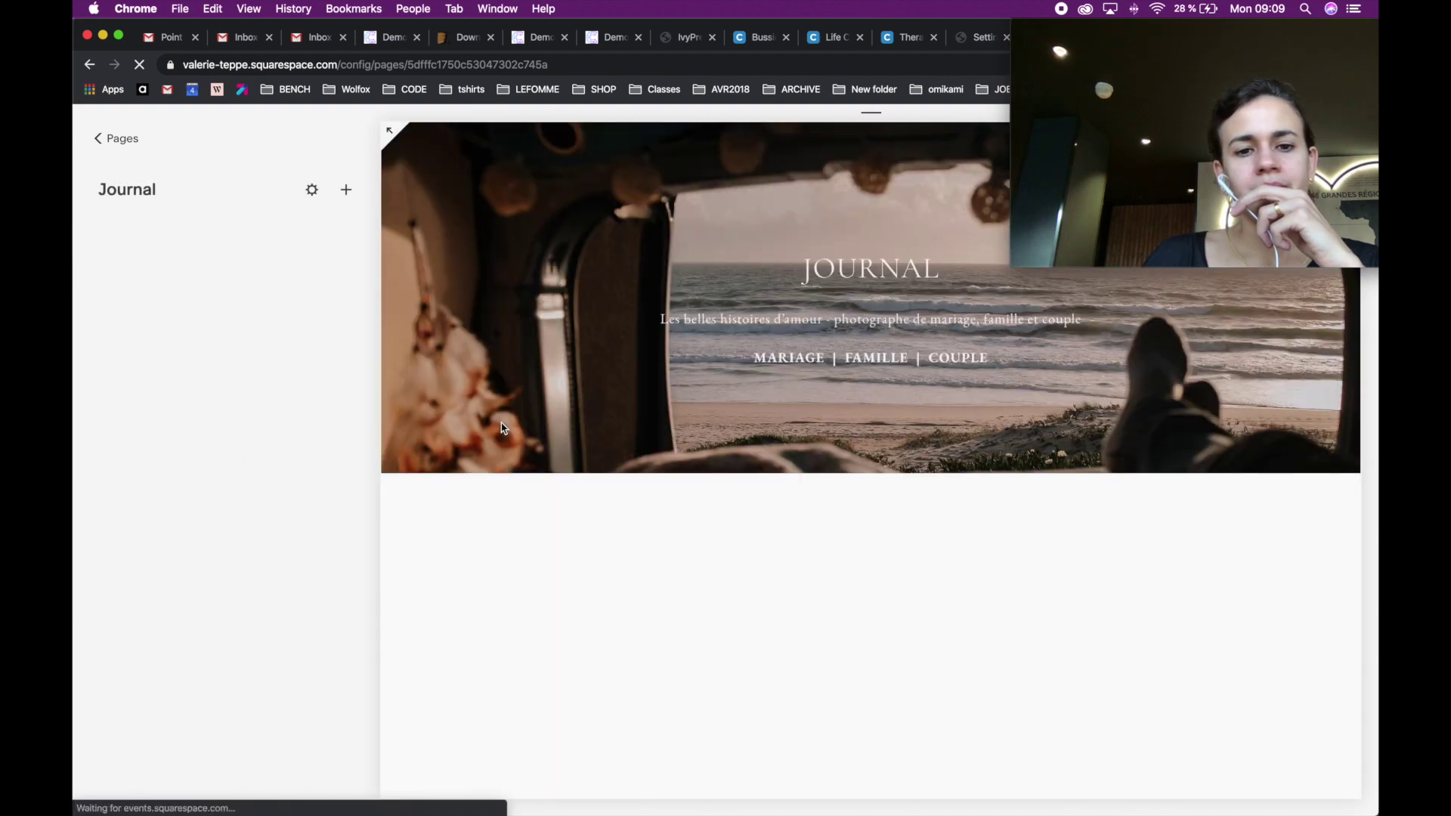
scroll(503, 423, "down", 3)
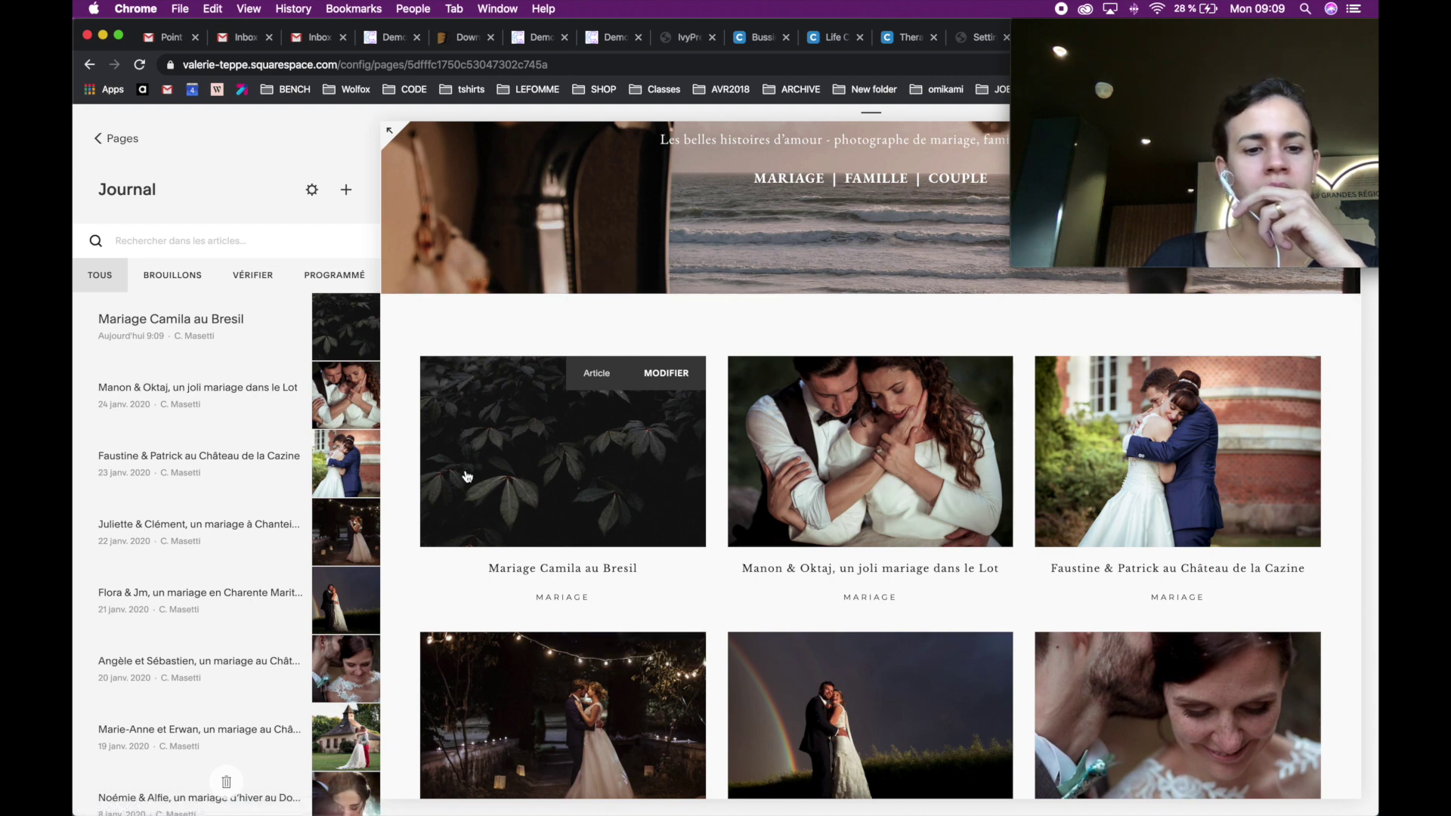
- Delete the newly published Brazil wedding article from the Journal and look over the other articles on the page
mouse_move(343, 365)
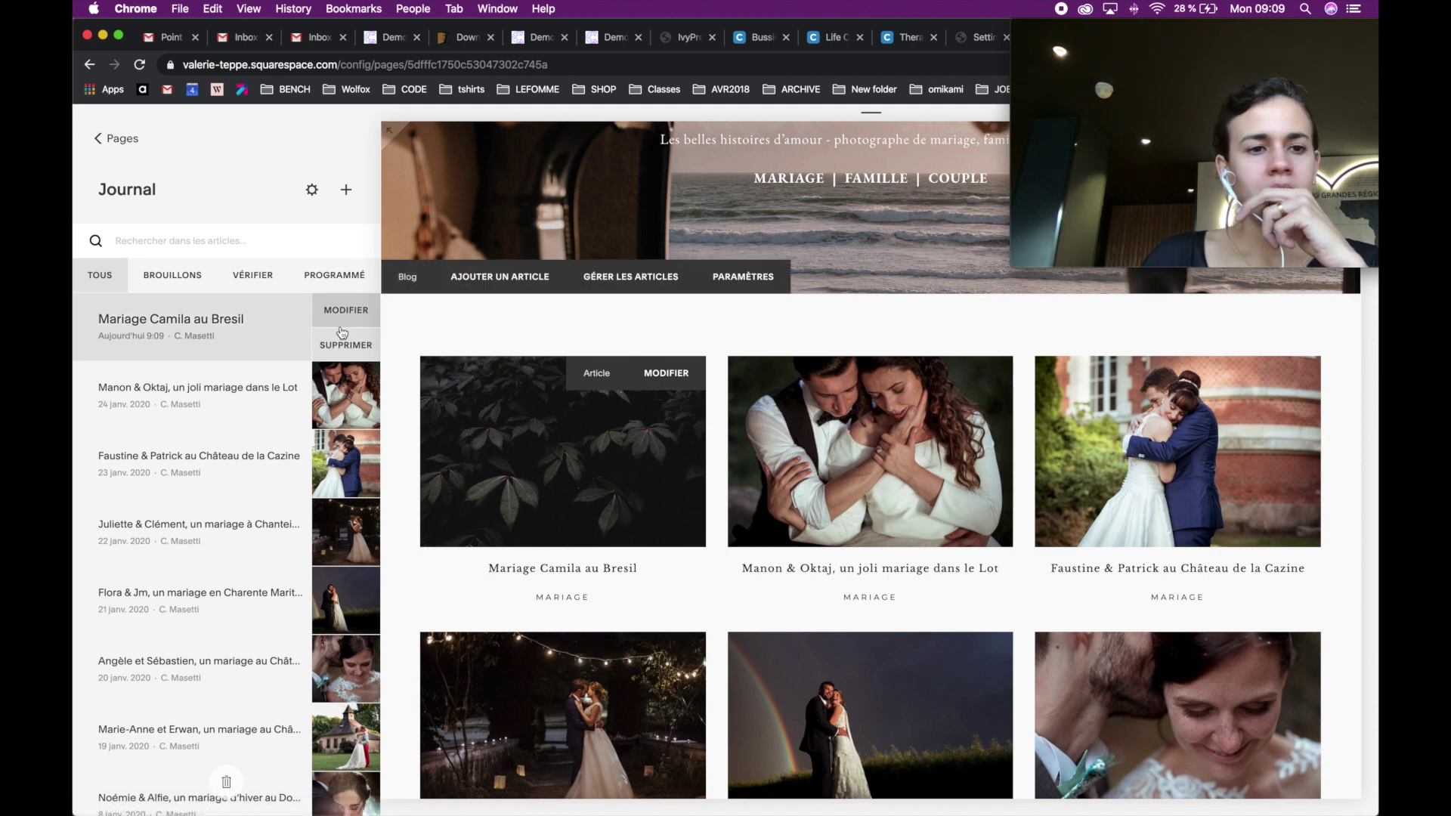
left_click(343, 365)
left_click(441, 389)
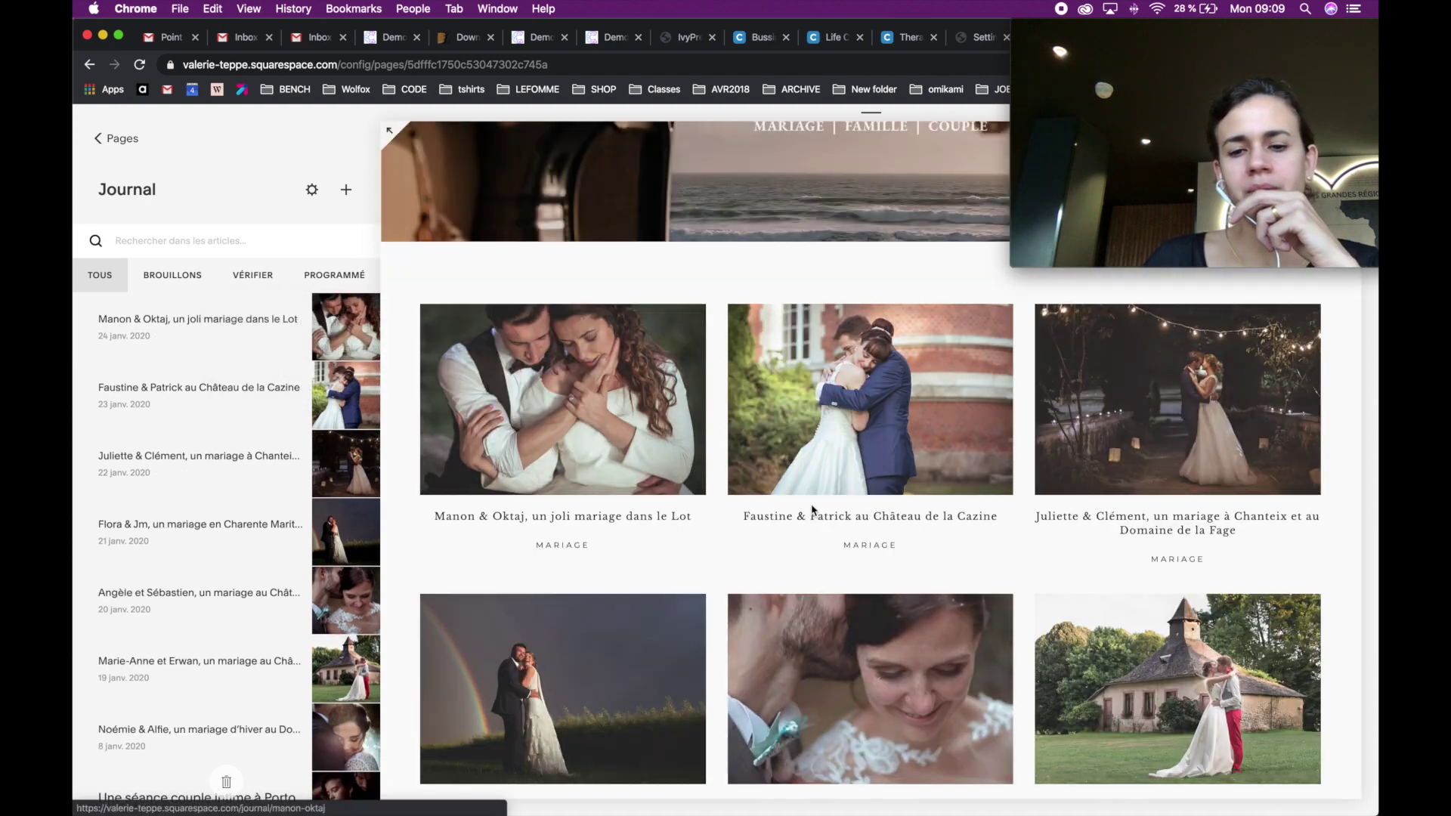
scroll(756, 520, "down", 3)
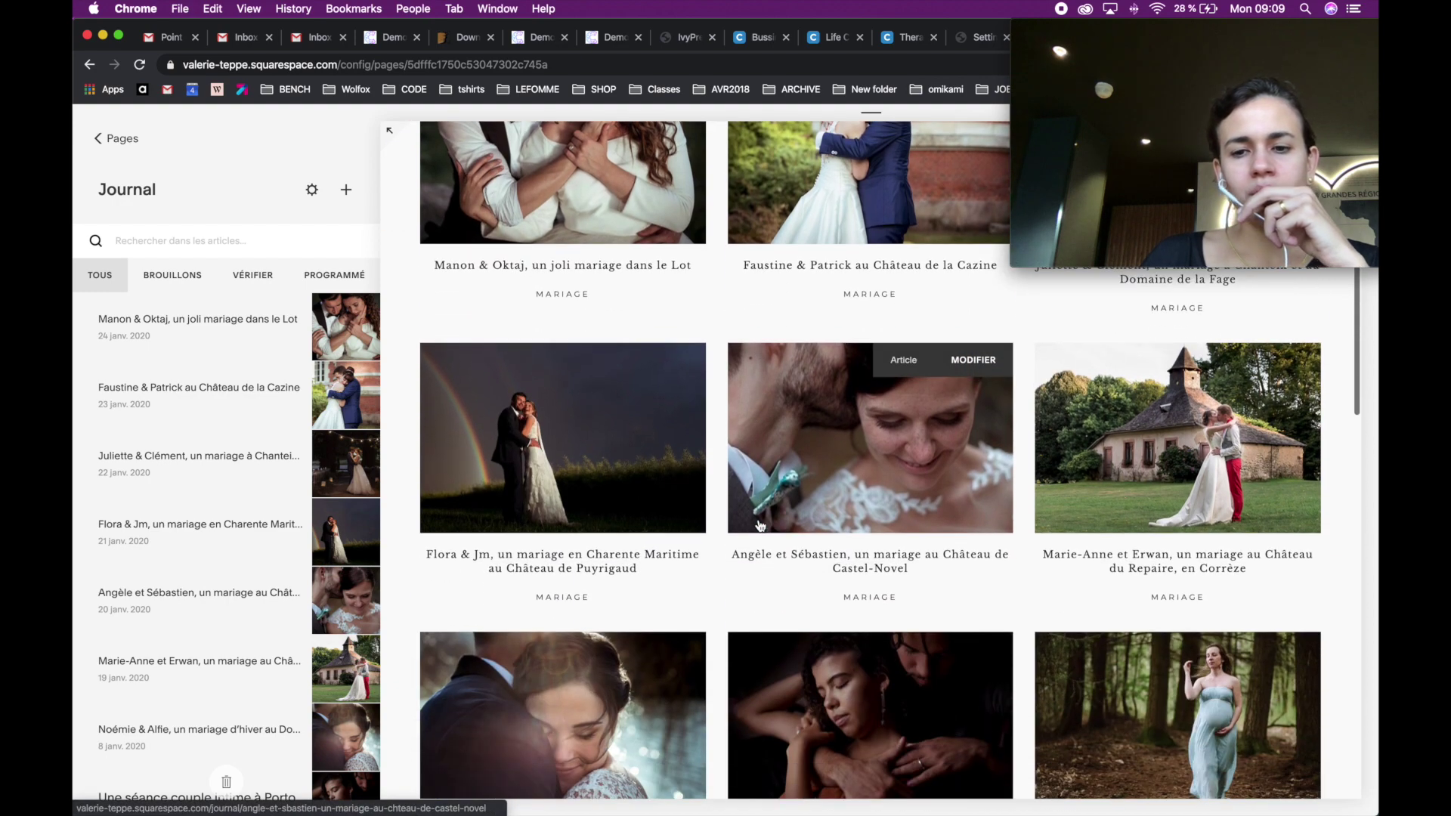
scroll(760, 525, "down", 4)
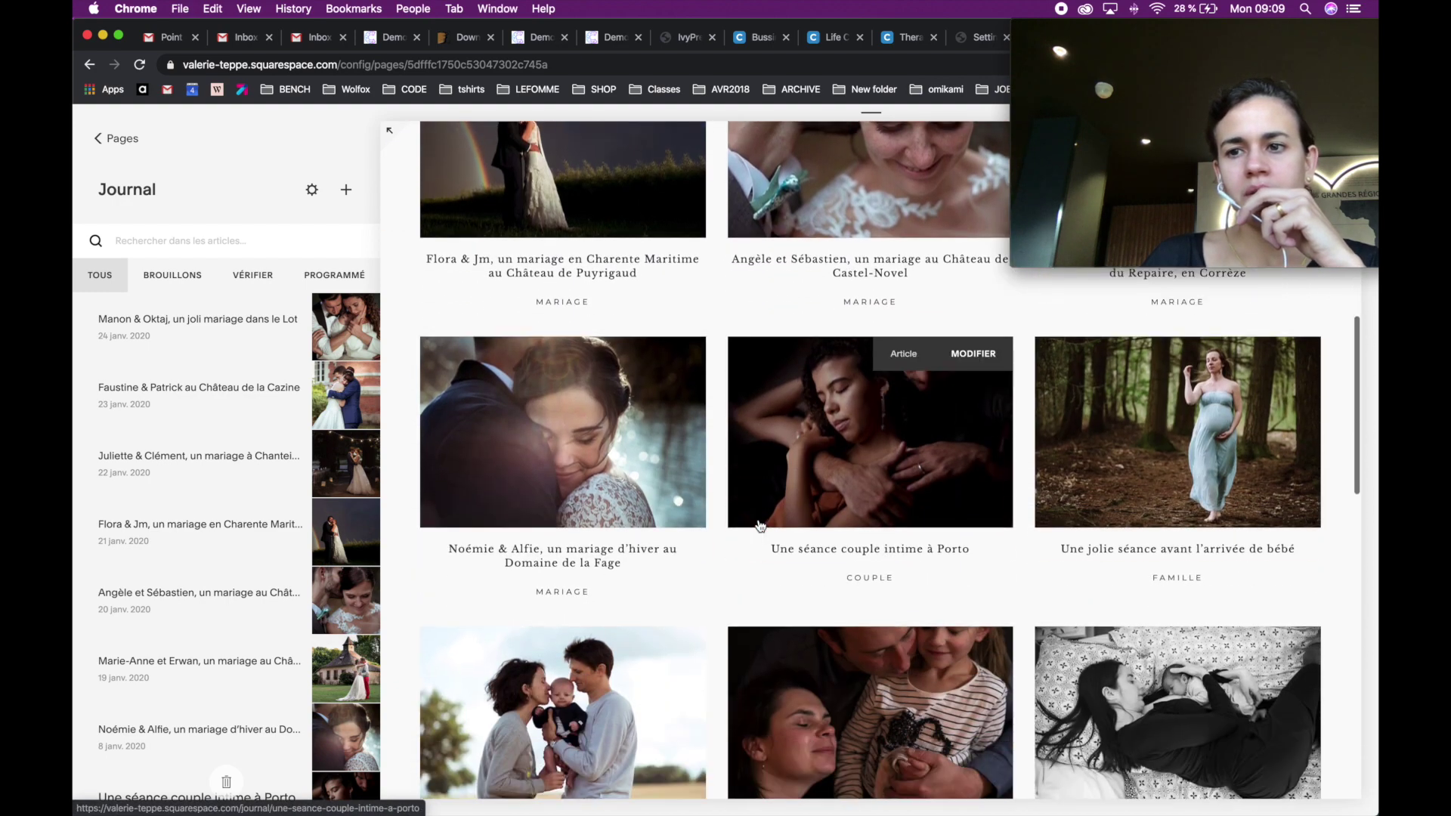
scroll(759, 525, "up", 8)
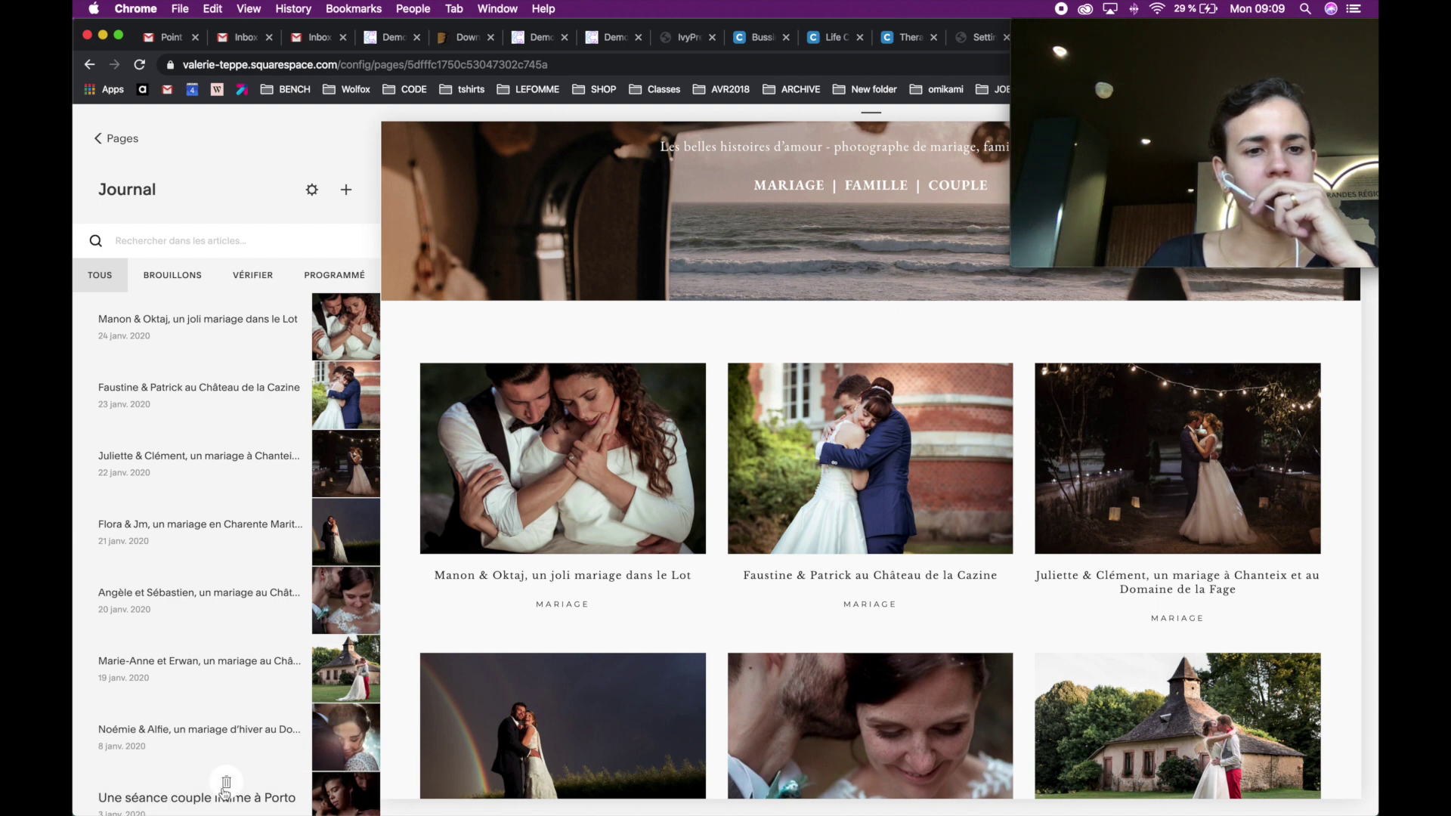
- Open the Journal's most recent article, about the wedding in the Lot, for editing and duplicate it
mouse_move(330, 322)
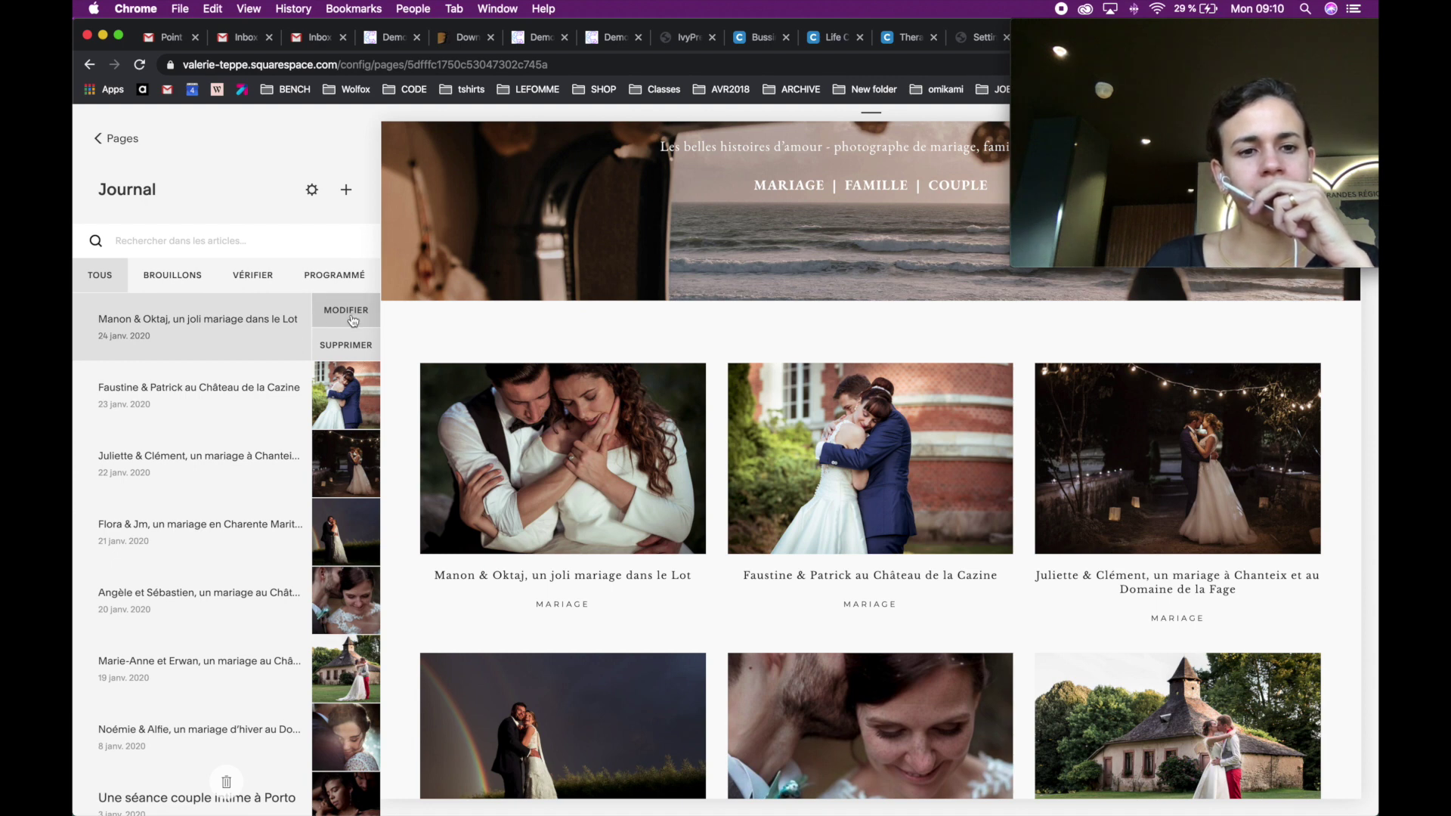
left_click(356, 324)
left_click(768, 779)
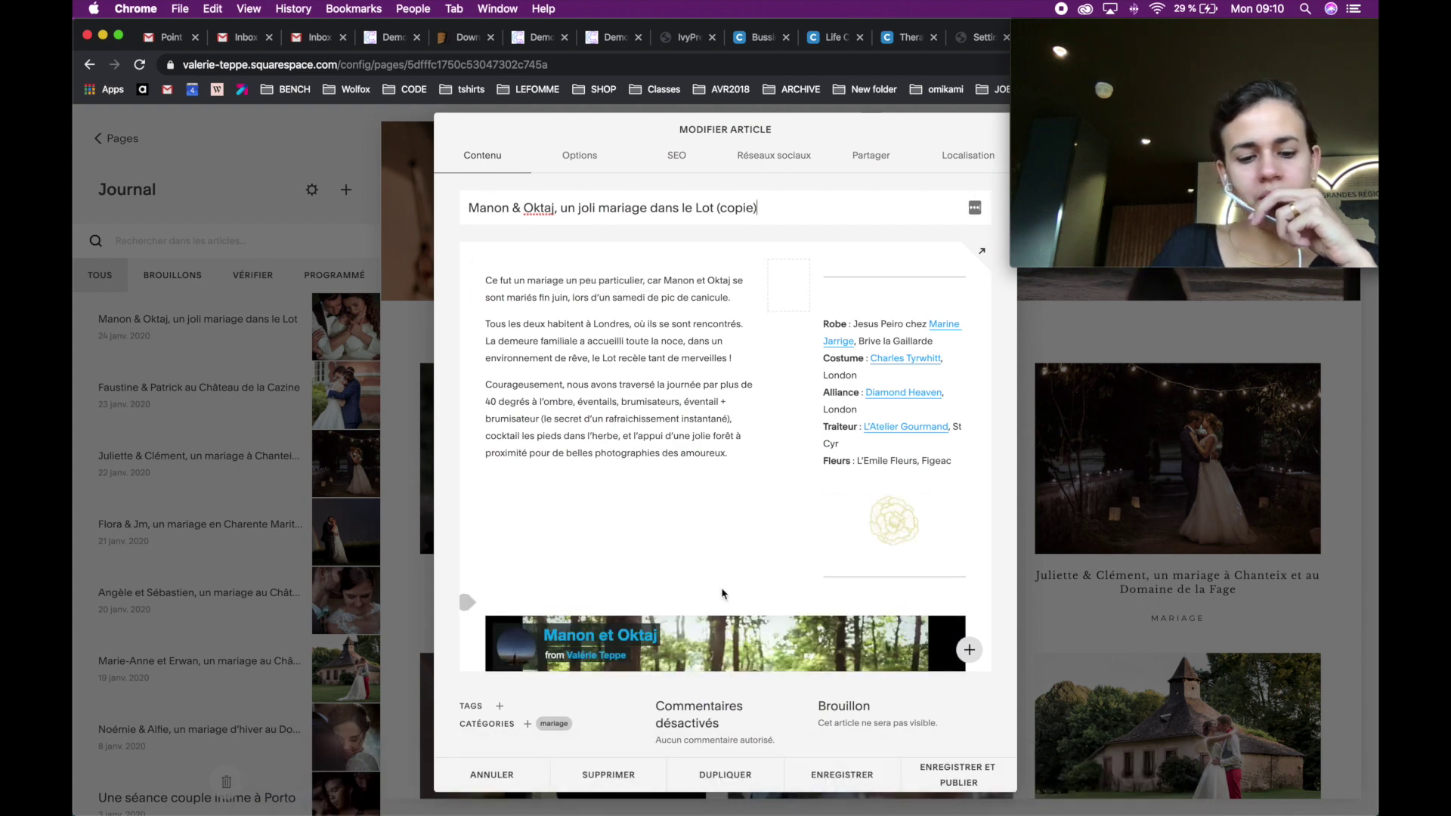
- Switch to the Narrative app and dismiss its software update prompt
key("super+space")
type("narra")
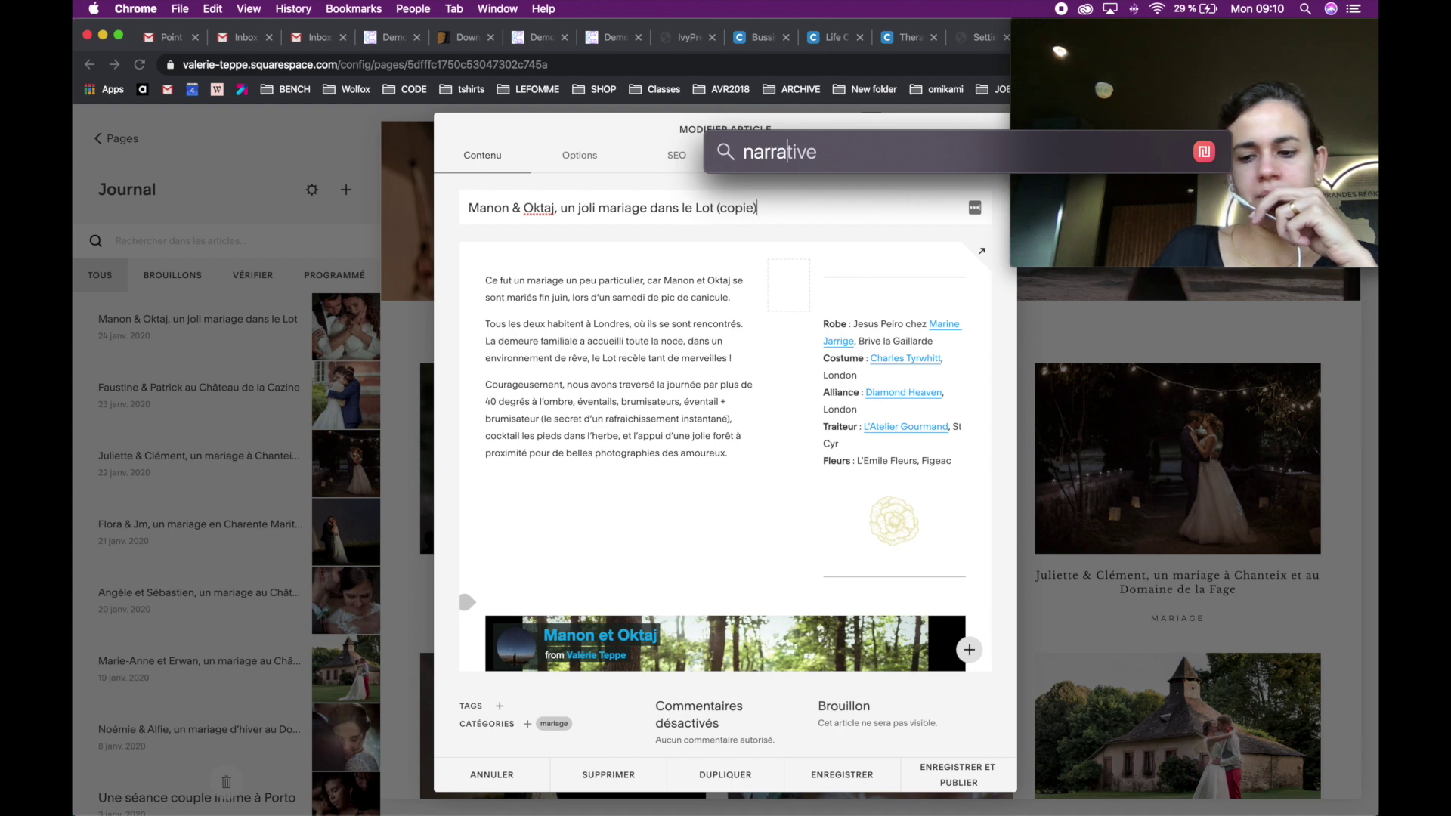
key("Return")
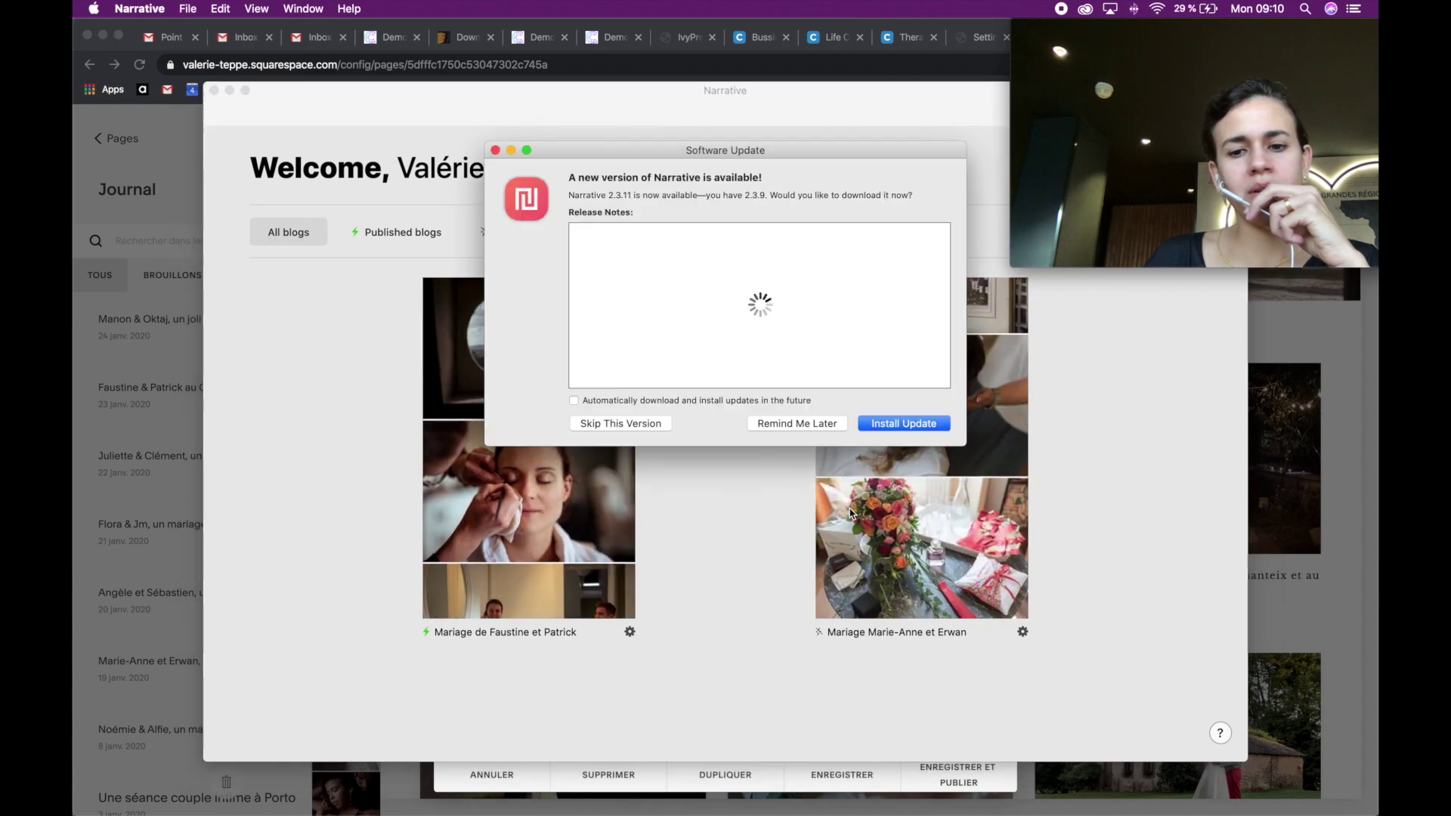
left_click(495, 150)
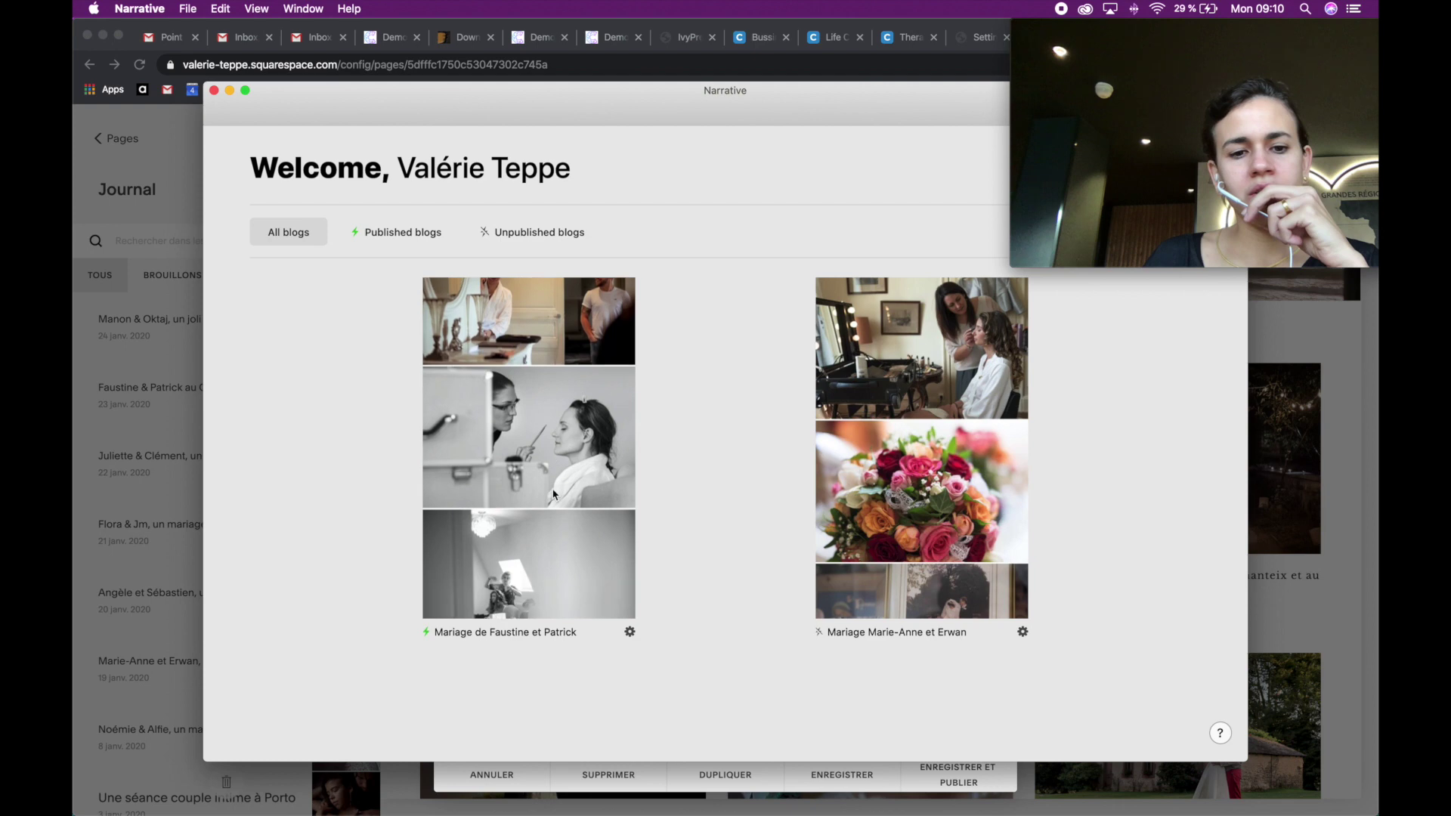
- Open the published wedding blog in Narrative and copy its embed link
left_click(632, 635)
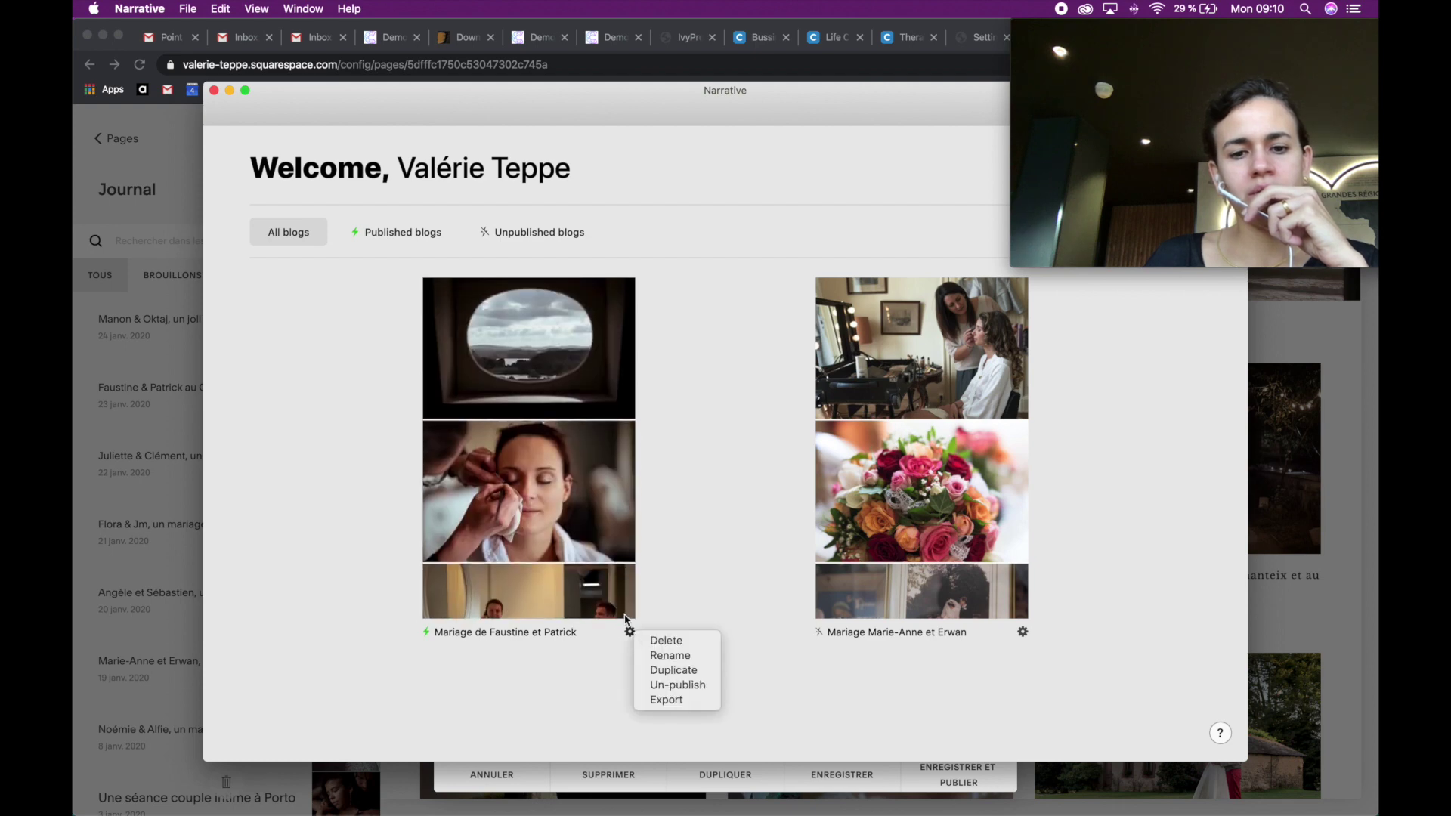
double_click(527, 491)
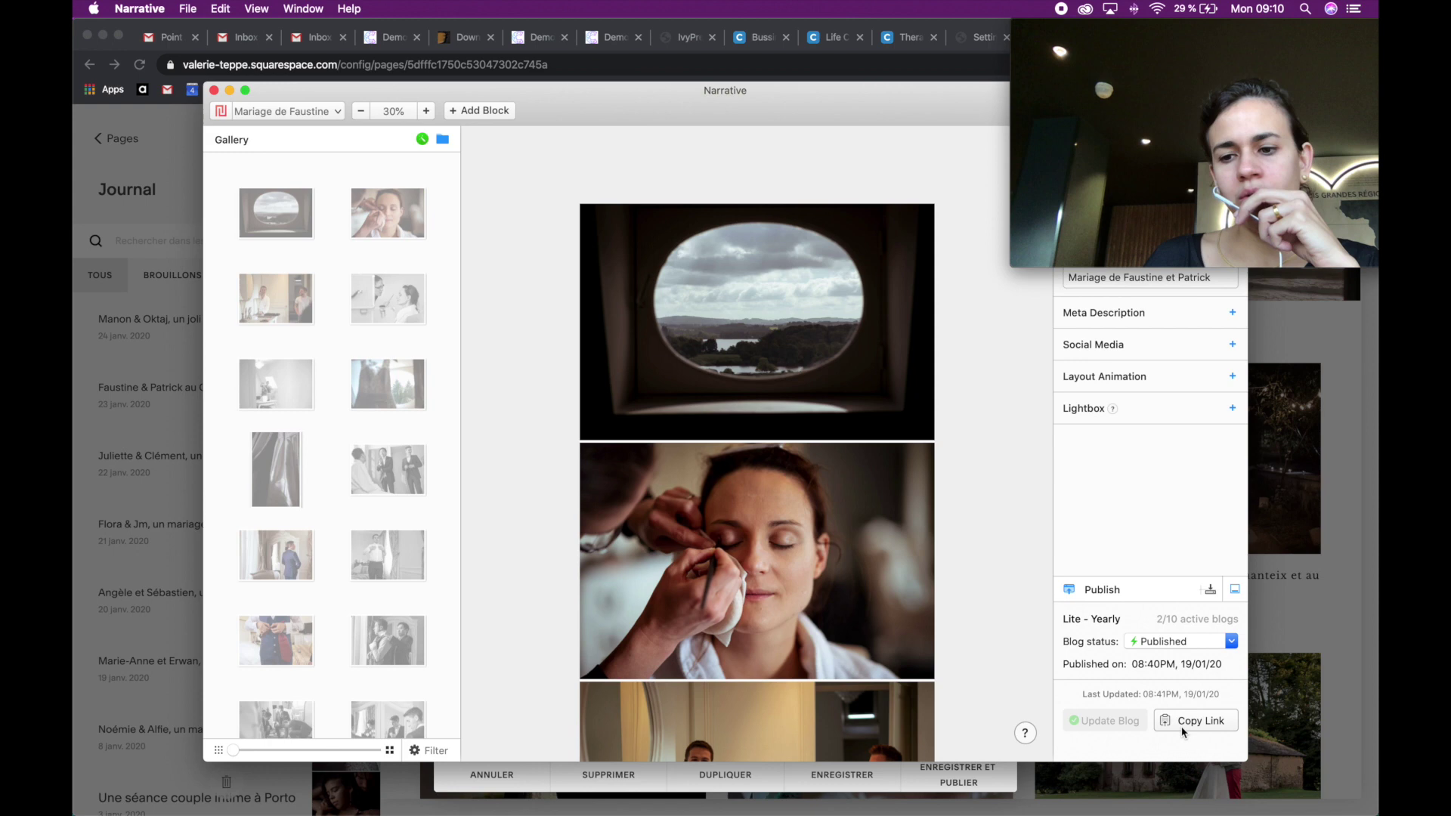
left_click(1204, 724)
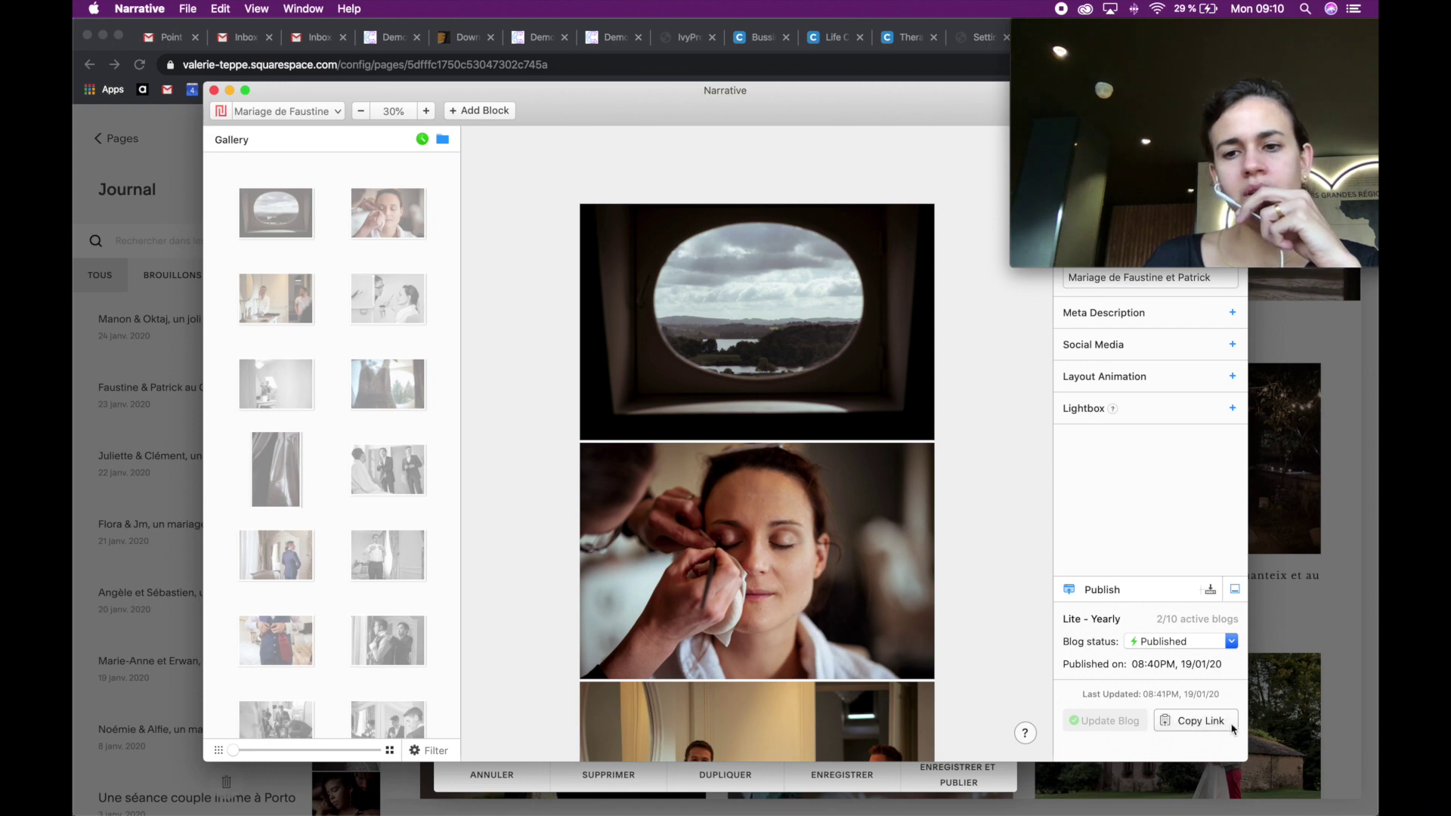
- Switch back to Chrome and insert a Code block above the video in the duplicated article
left_click(418, 27)
scroll(529, 476, "up", 3)
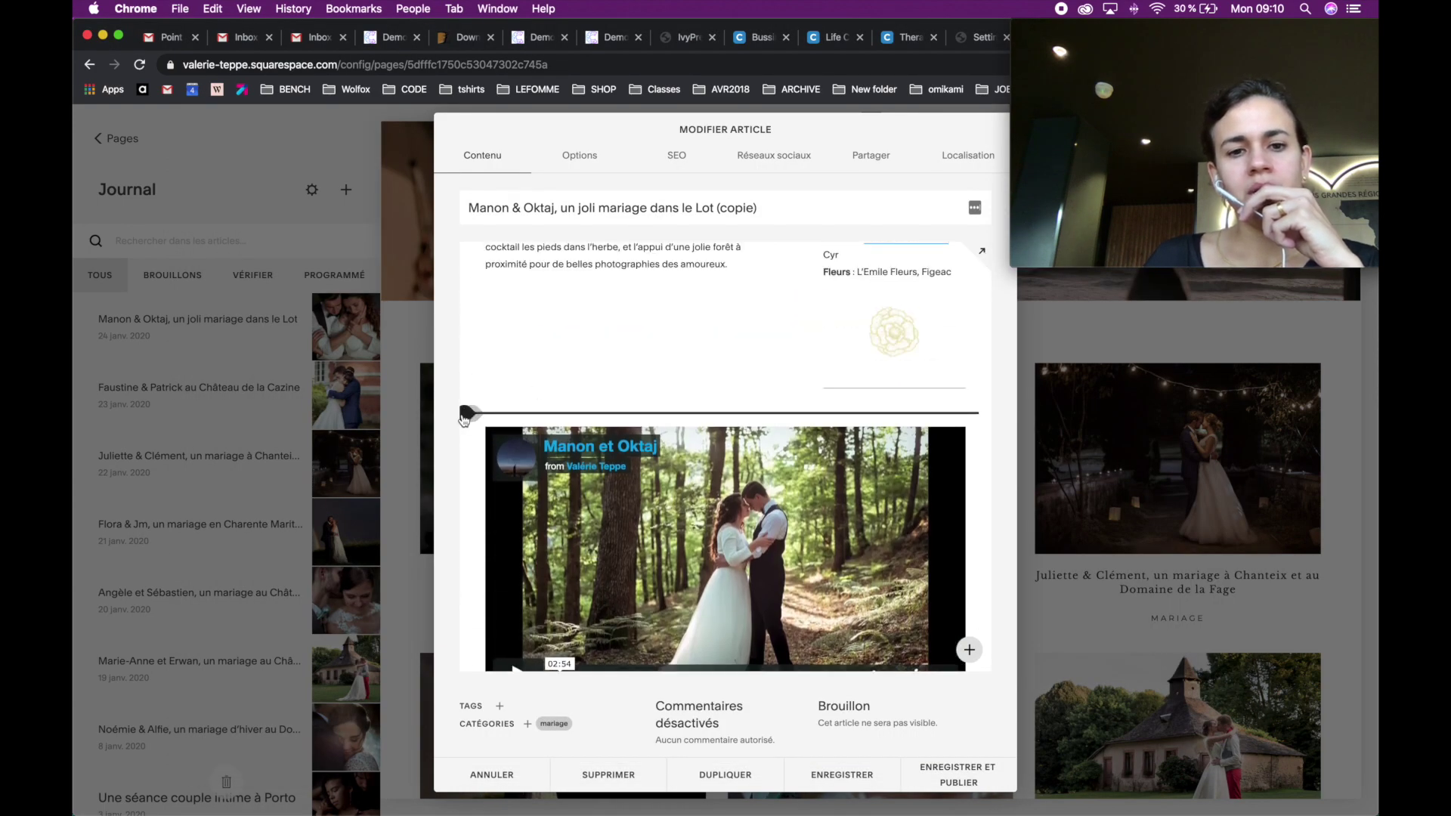
left_click(464, 417)
scroll(662, 487, "down", 5)
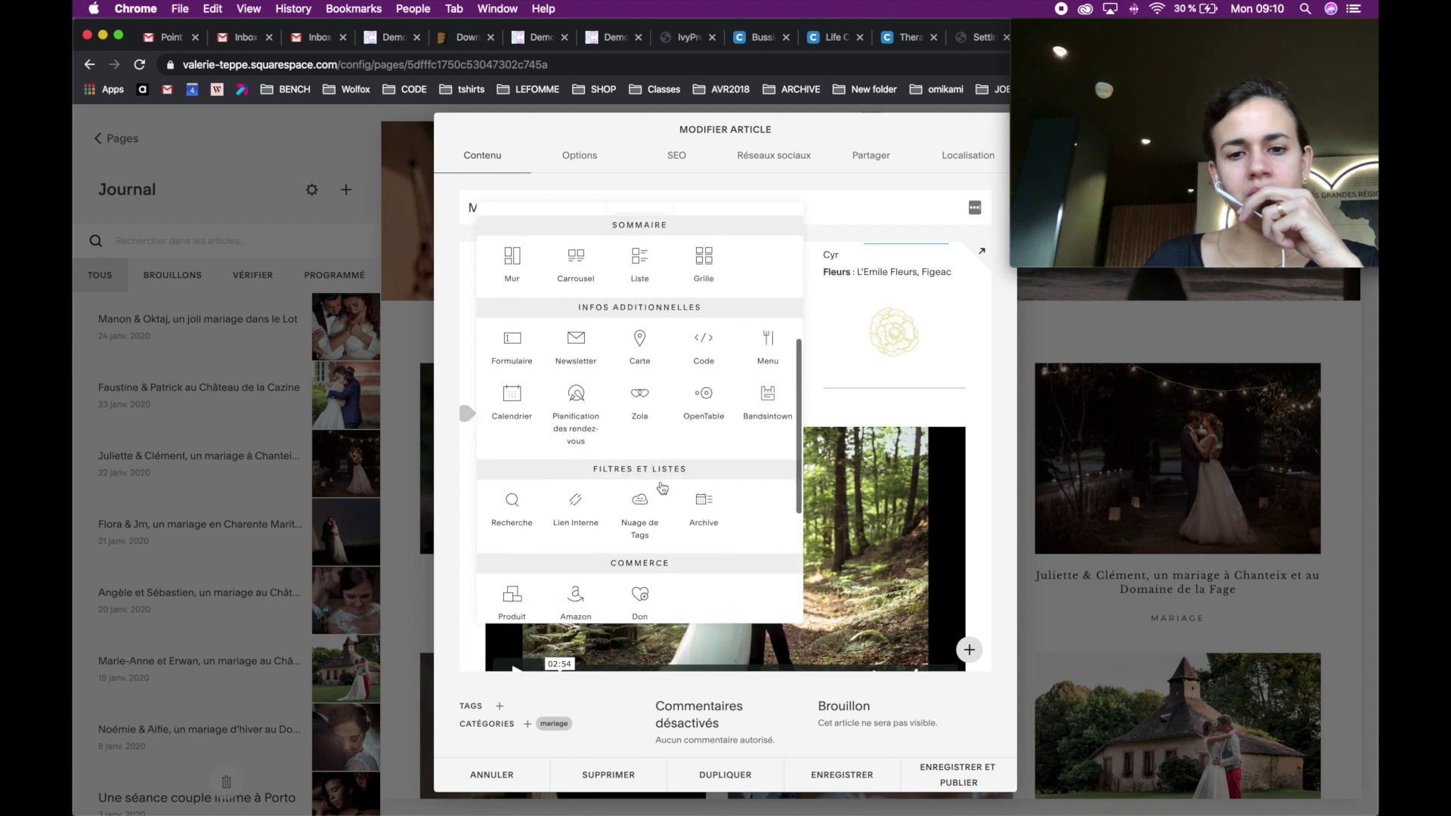
scroll(662, 488, "down", 2)
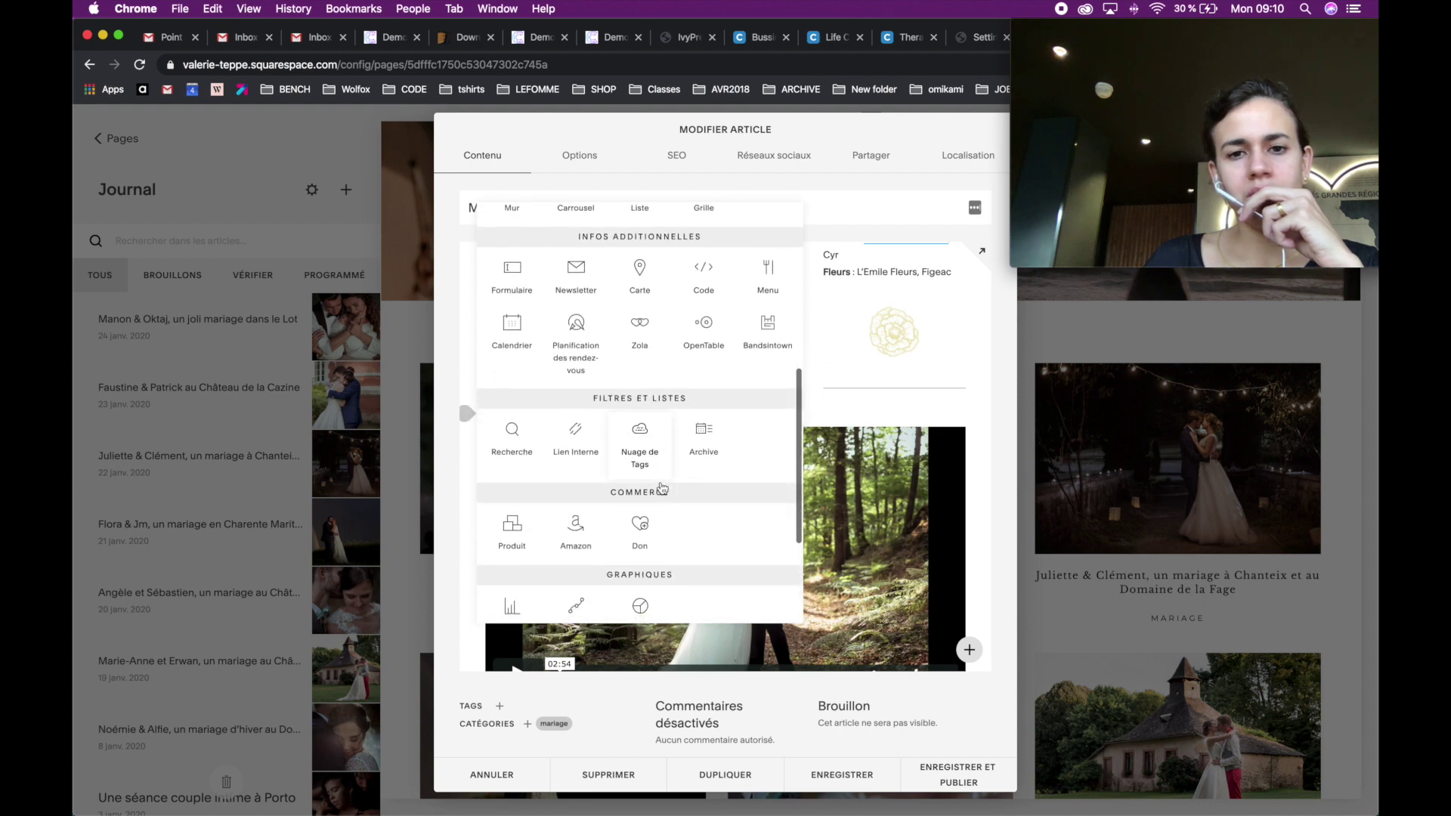
left_click(702, 259)
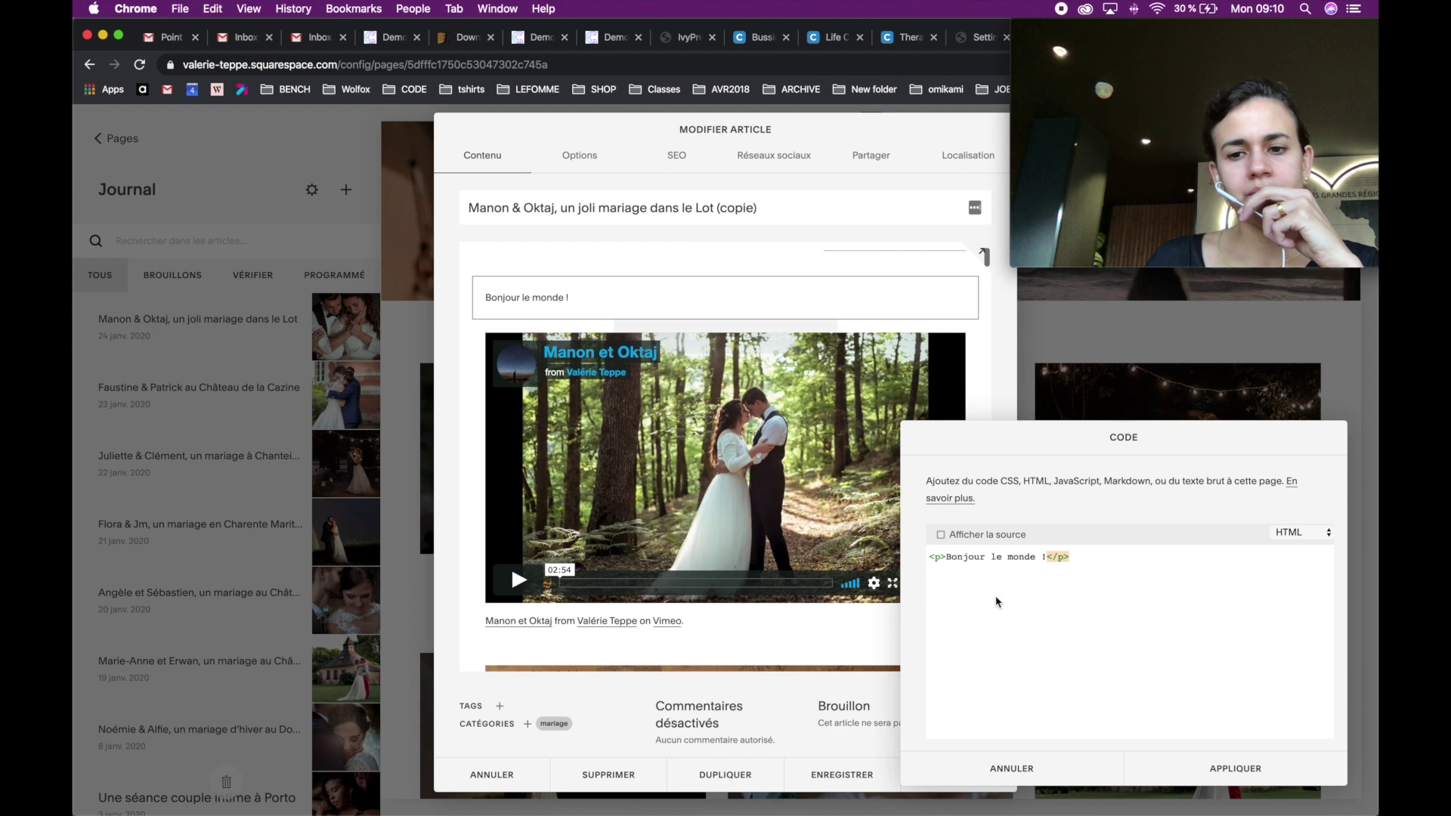
- Replace the Code block's placeholder HTML with the copied Narrative embed code, apply it and check the block in the article
triple_click(968, 557)
key("super+v")
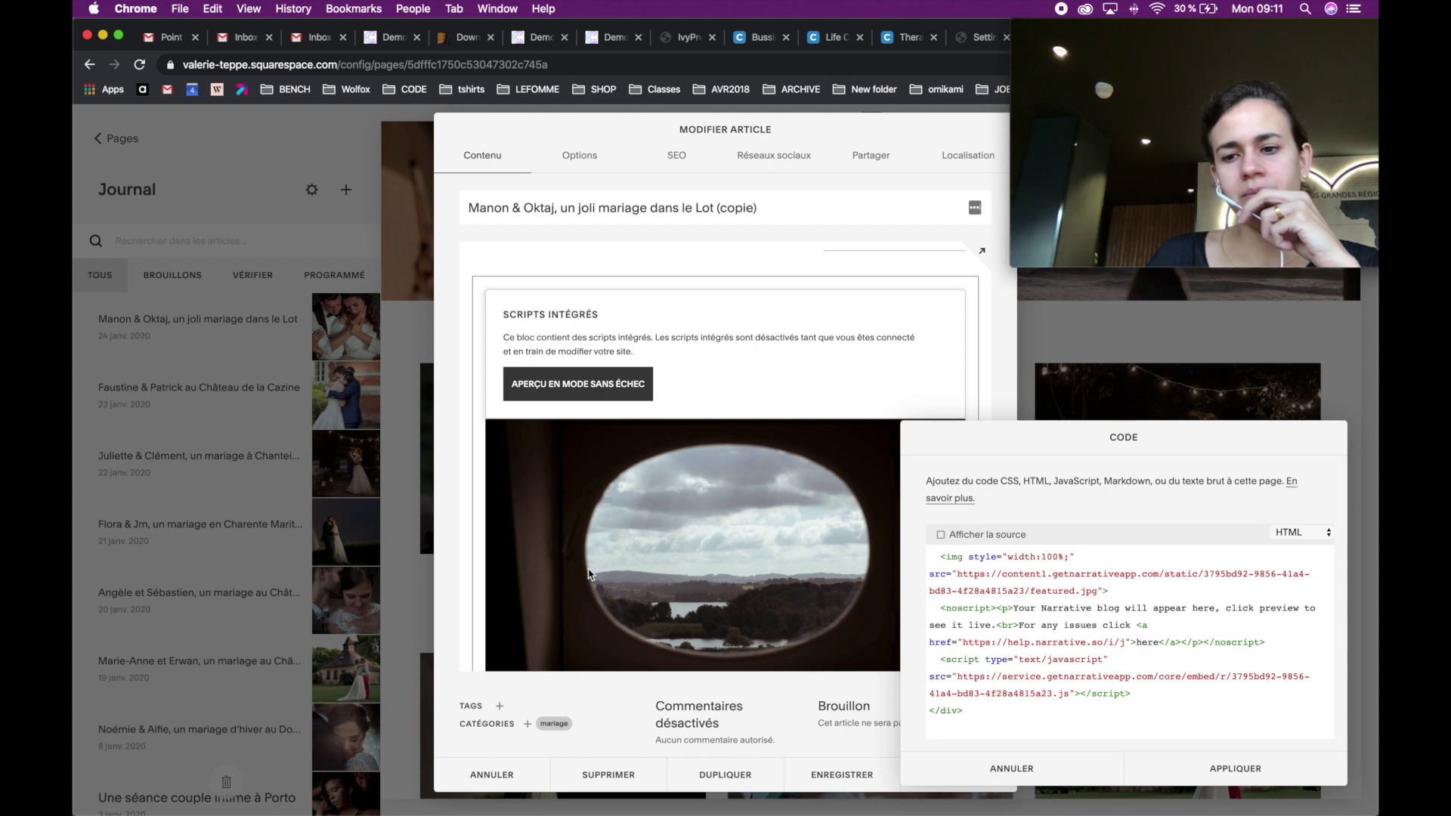
left_click(1215, 769)
scroll(637, 435, "down", 5)
scroll(636, 437, "up", 1)
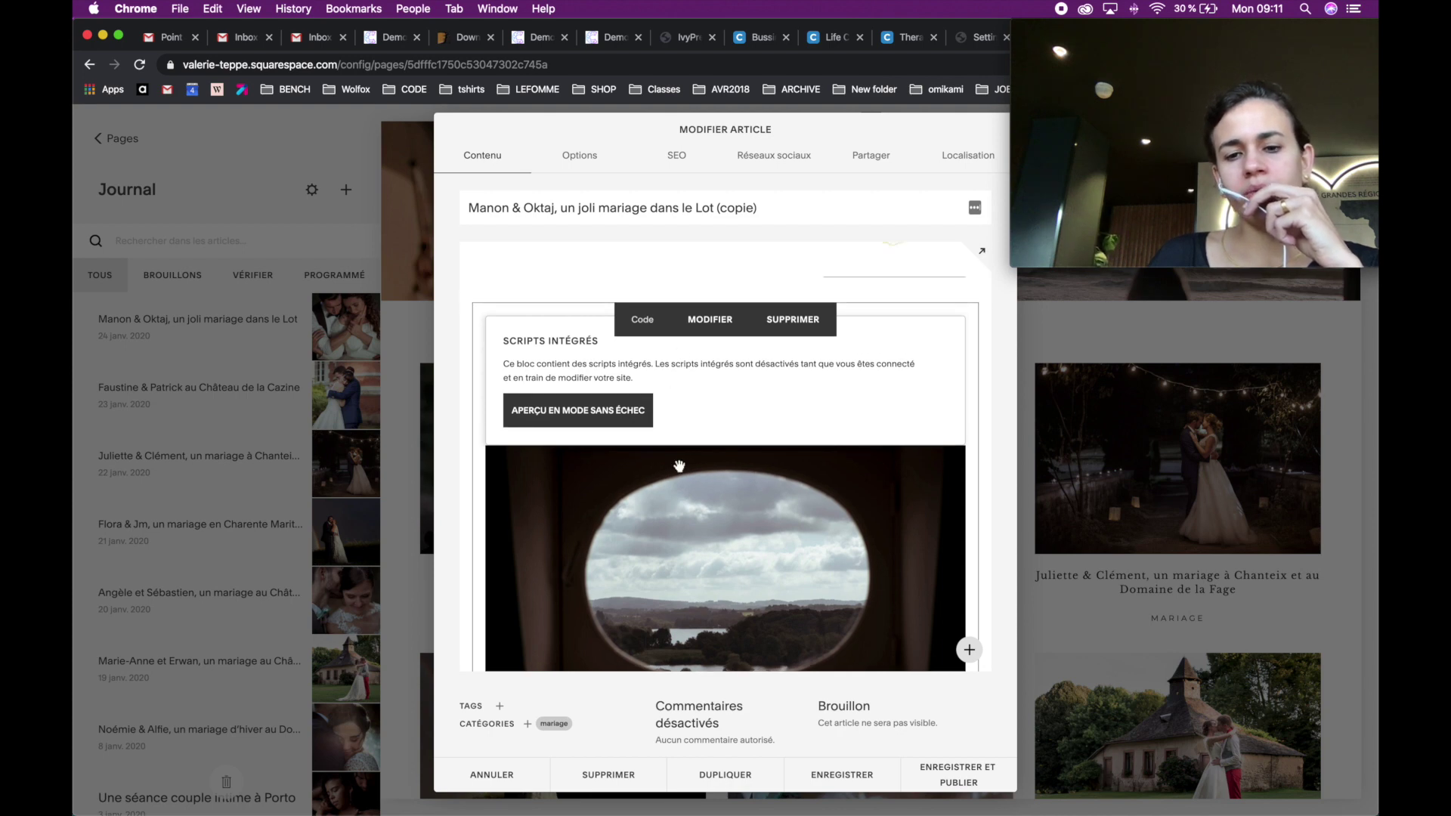
scroll(654, 507, "down", 4)
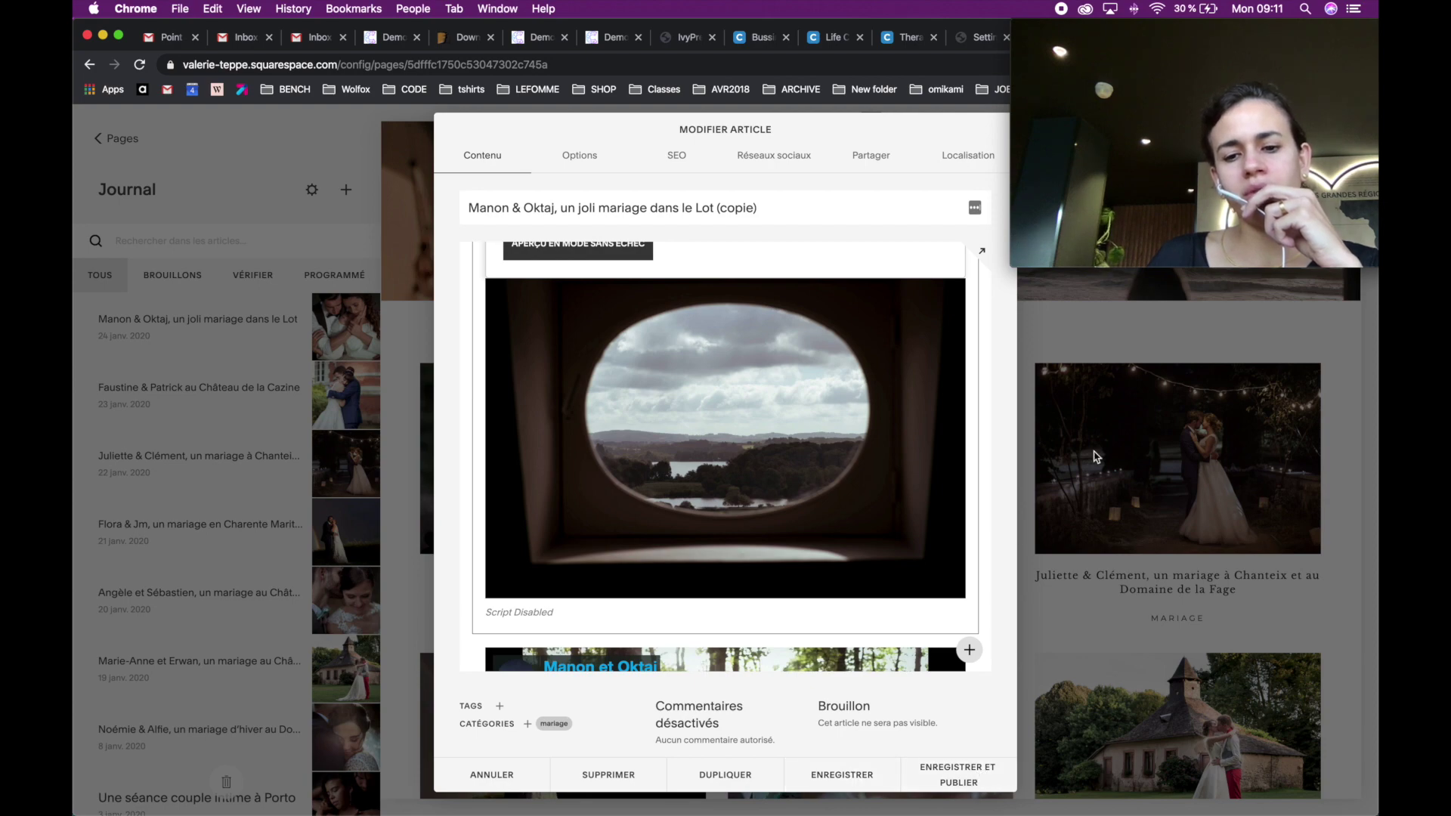
- Save the duplicated article as a draft and open its preview to check the embedded Narrative gallery and remaining content
left_click(856, 779)
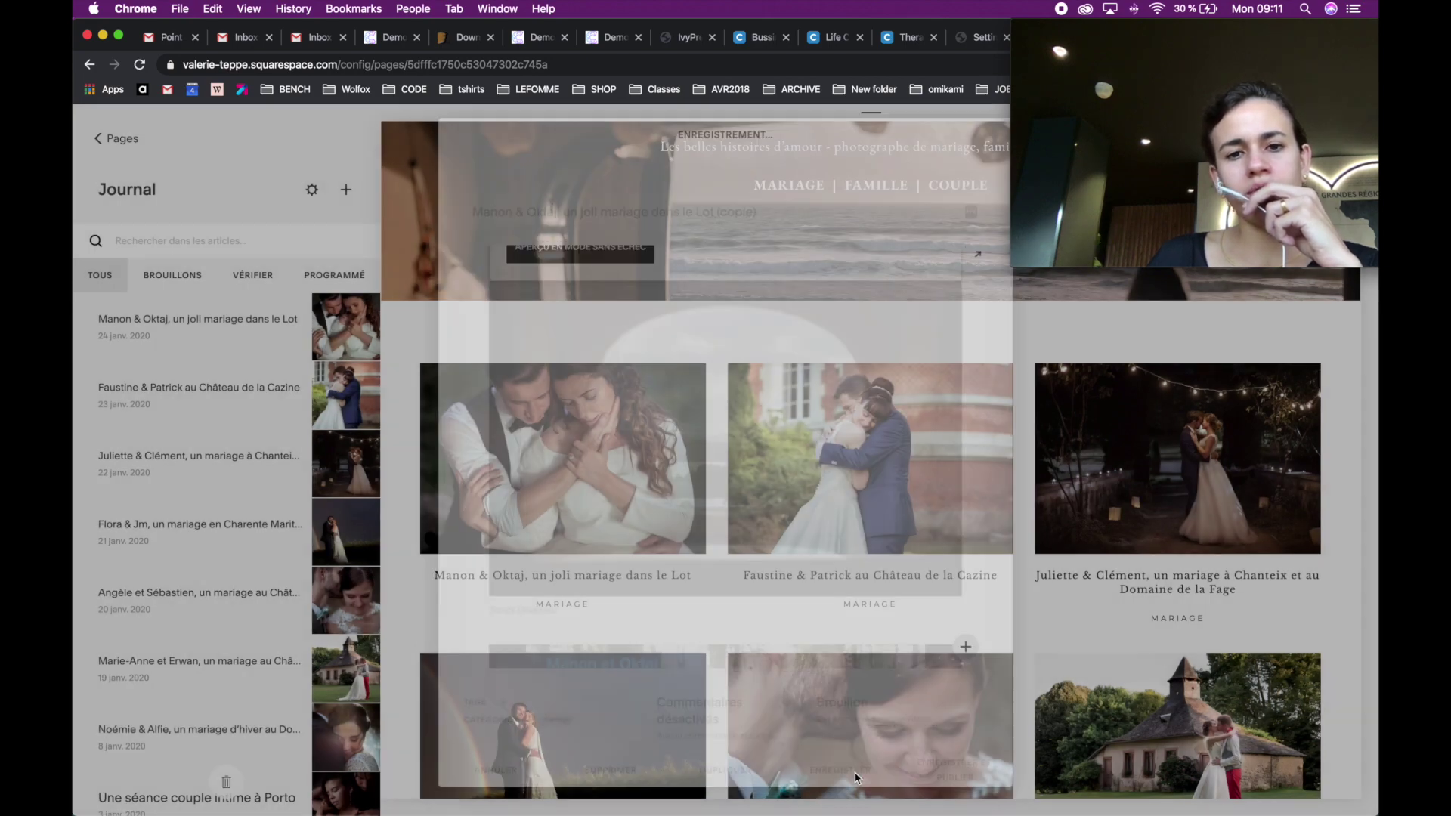
left_click(263, 331)
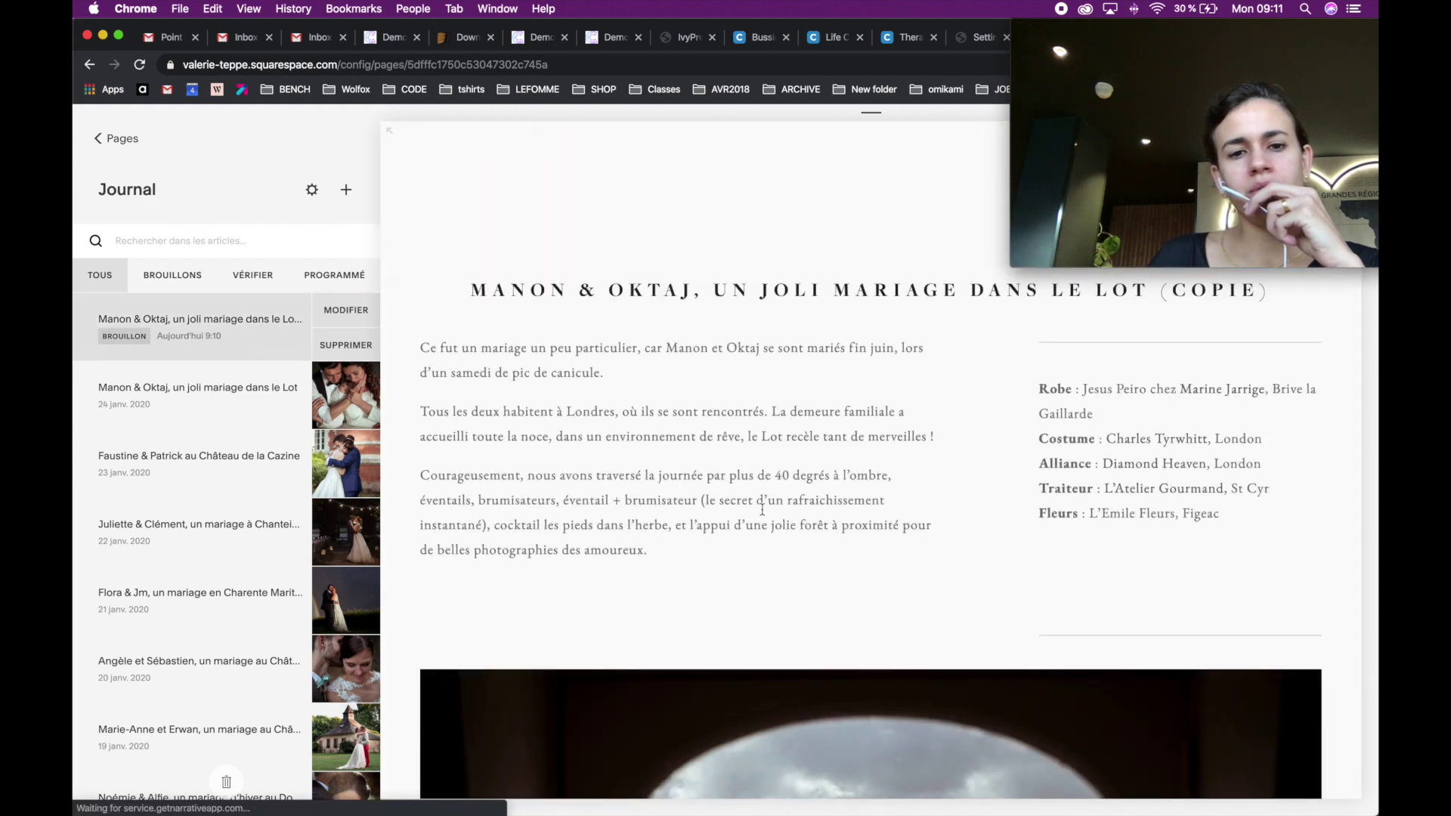
scroll(759, 514, "down", 15)
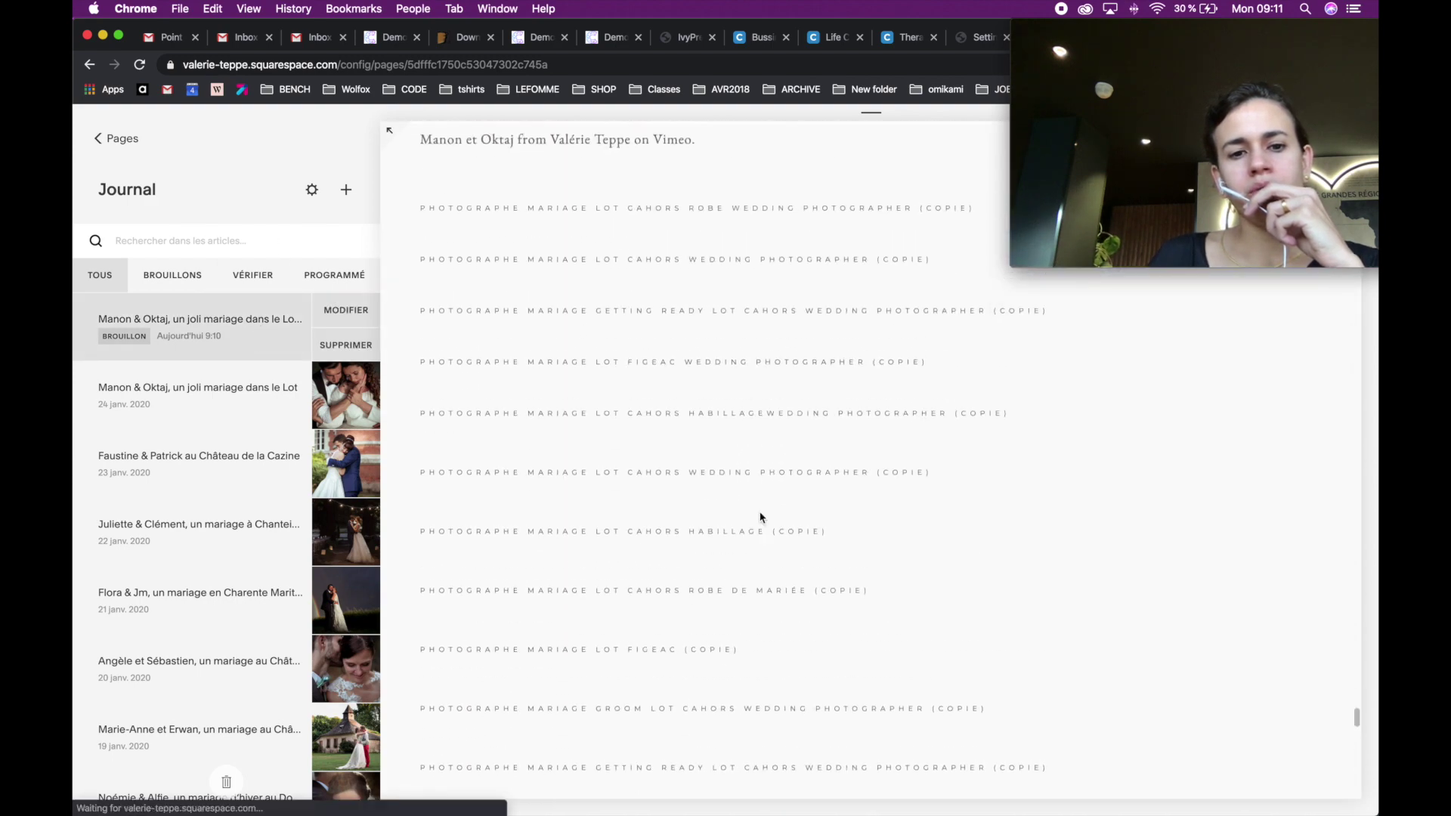
scroll(628, 525, "down", 4)
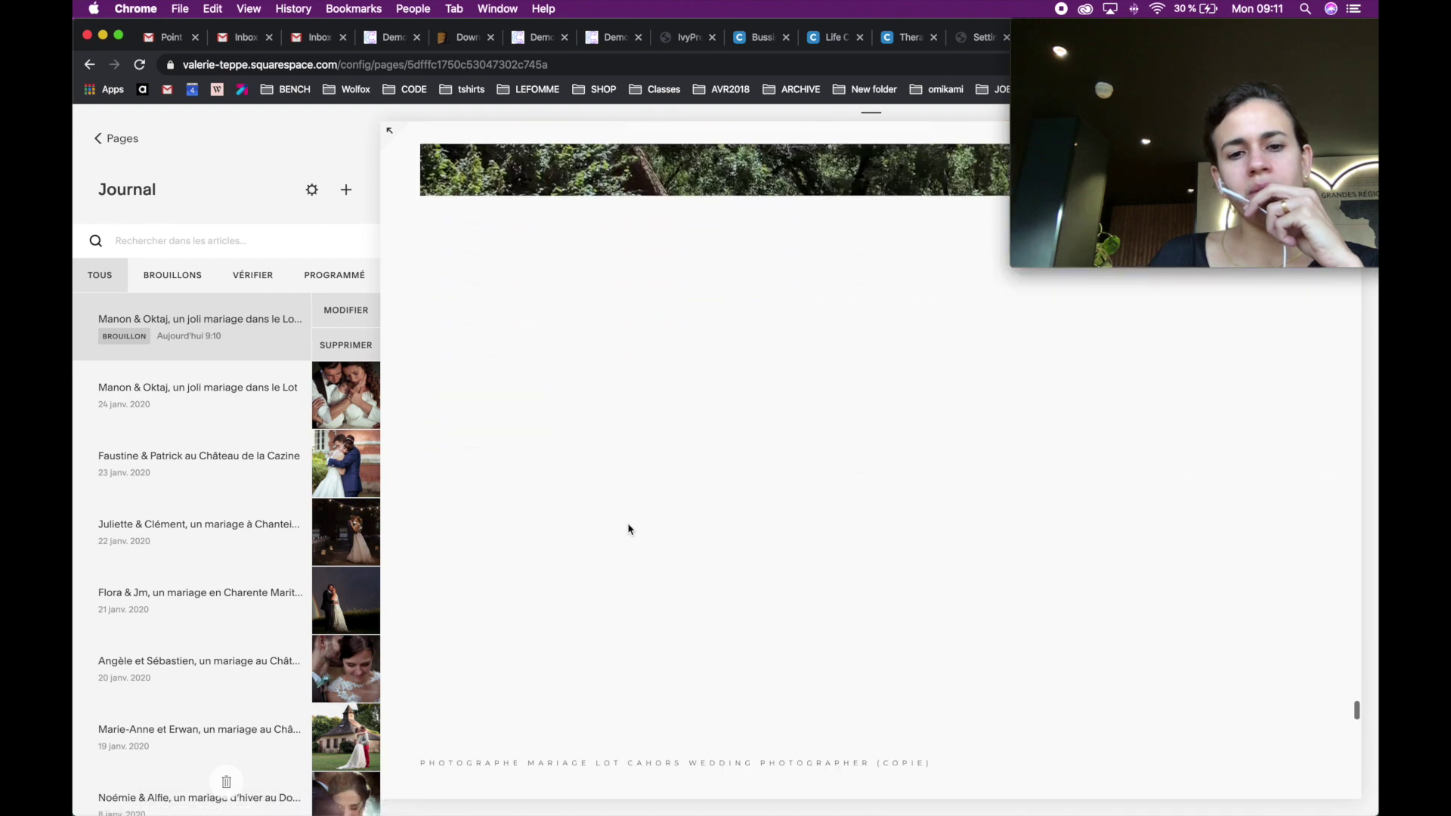
scroll(628, 525, "down", 5)
scroll(628, 529, "up", 8)
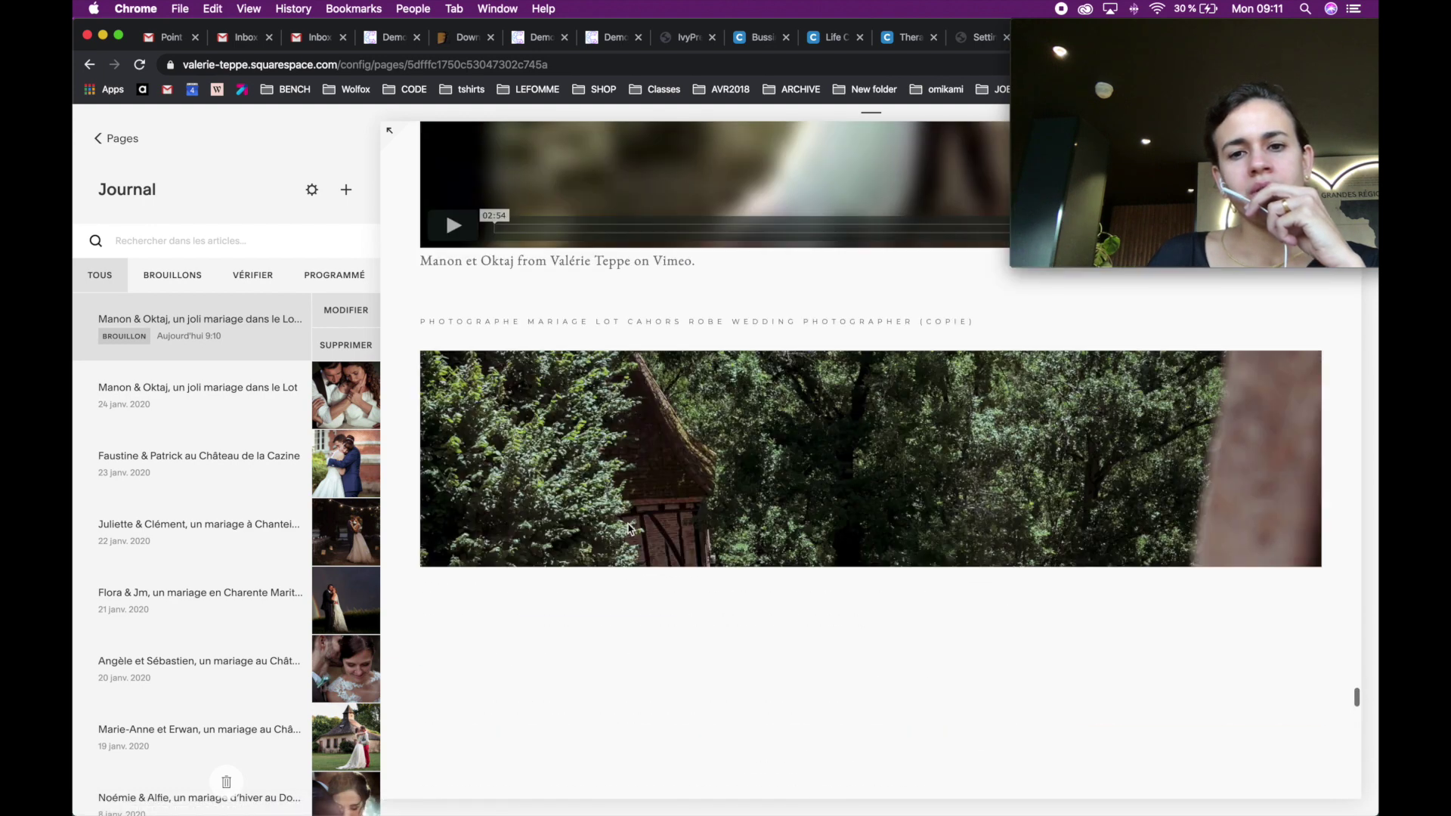
- Look back through the duplicated article's video and photos, and return to the site's page list
scroll(628, 529, "up", 4)
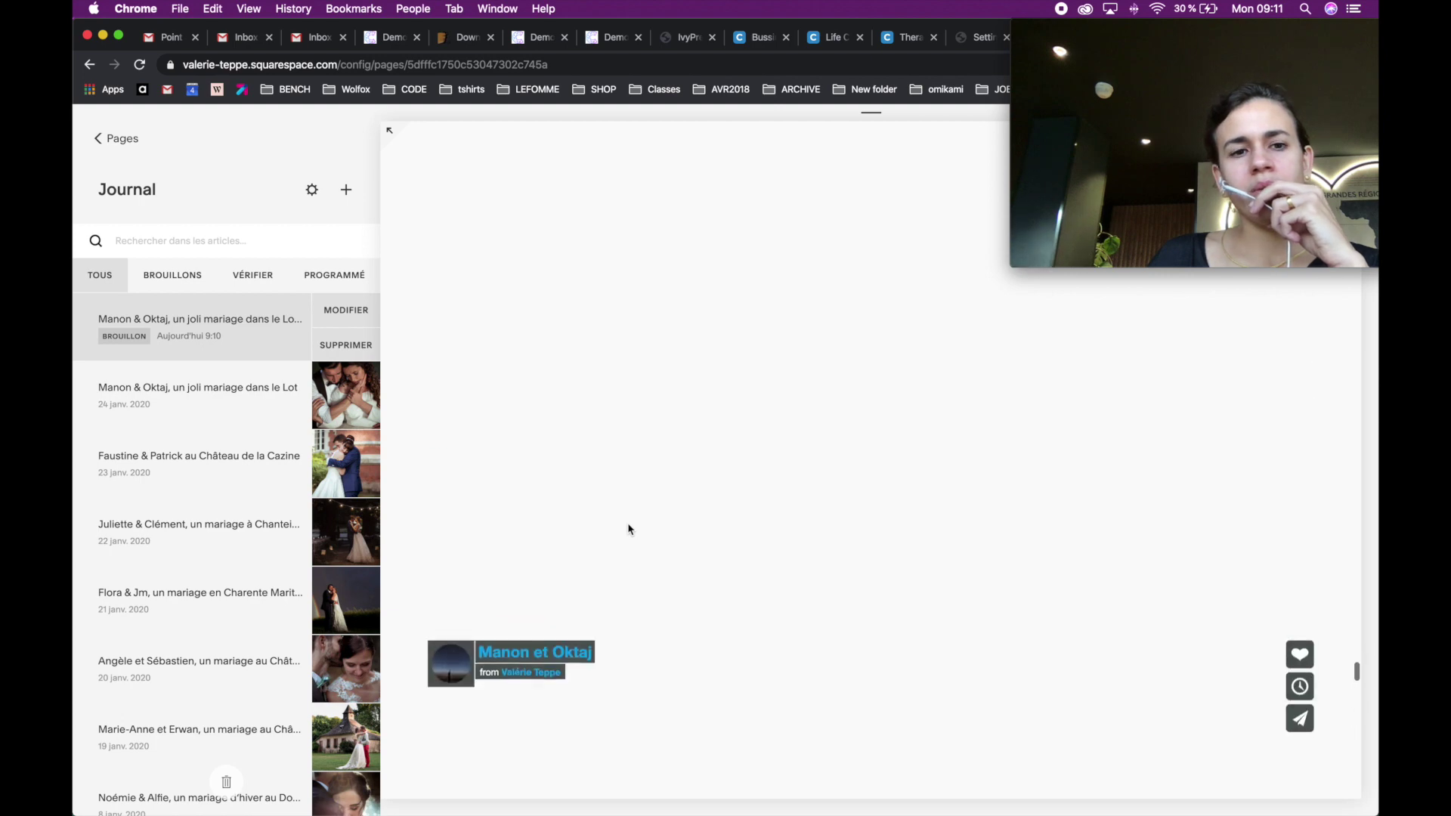
scroll(628, 529, "up", 5)
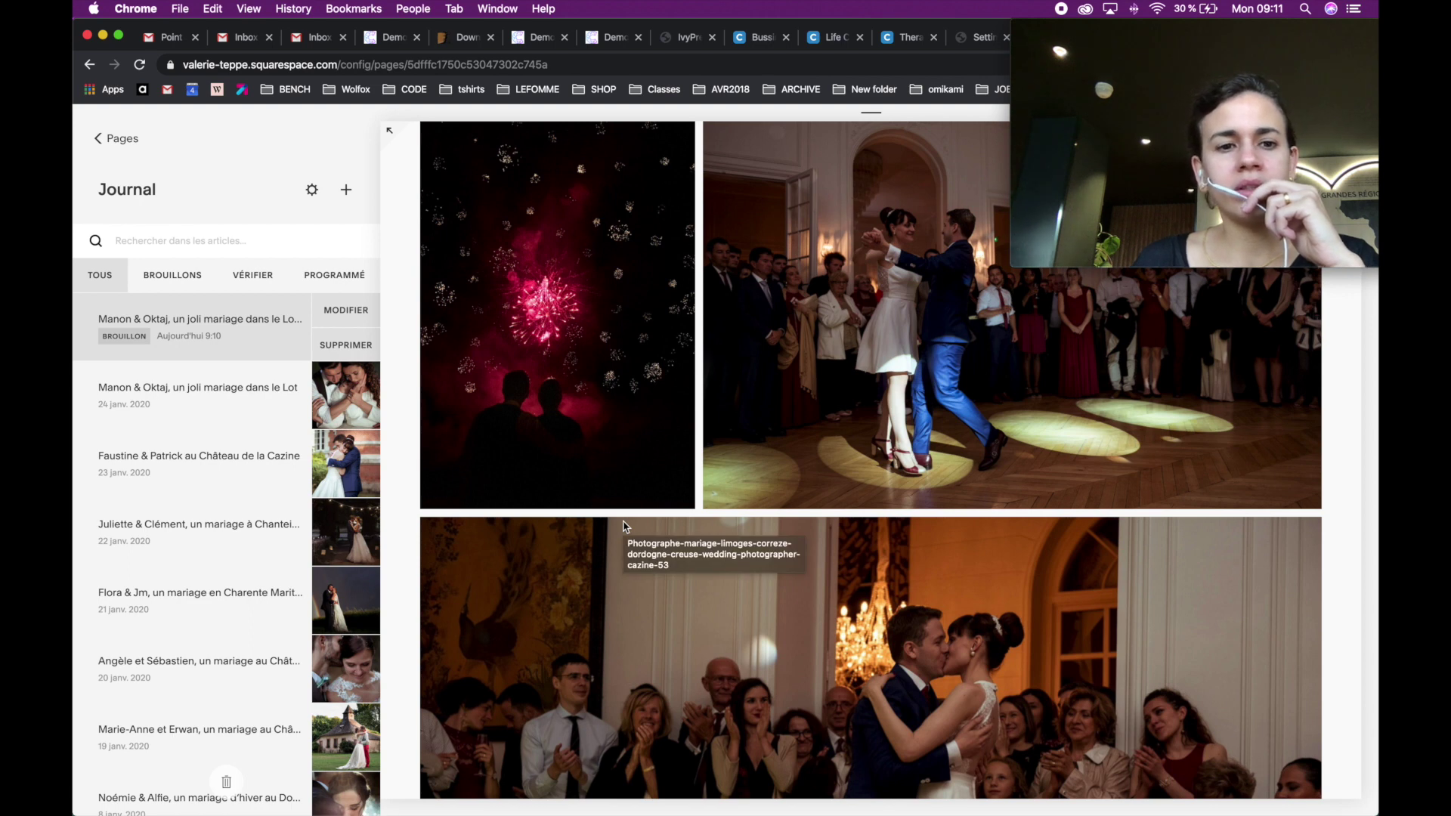
left_click(97, 145)
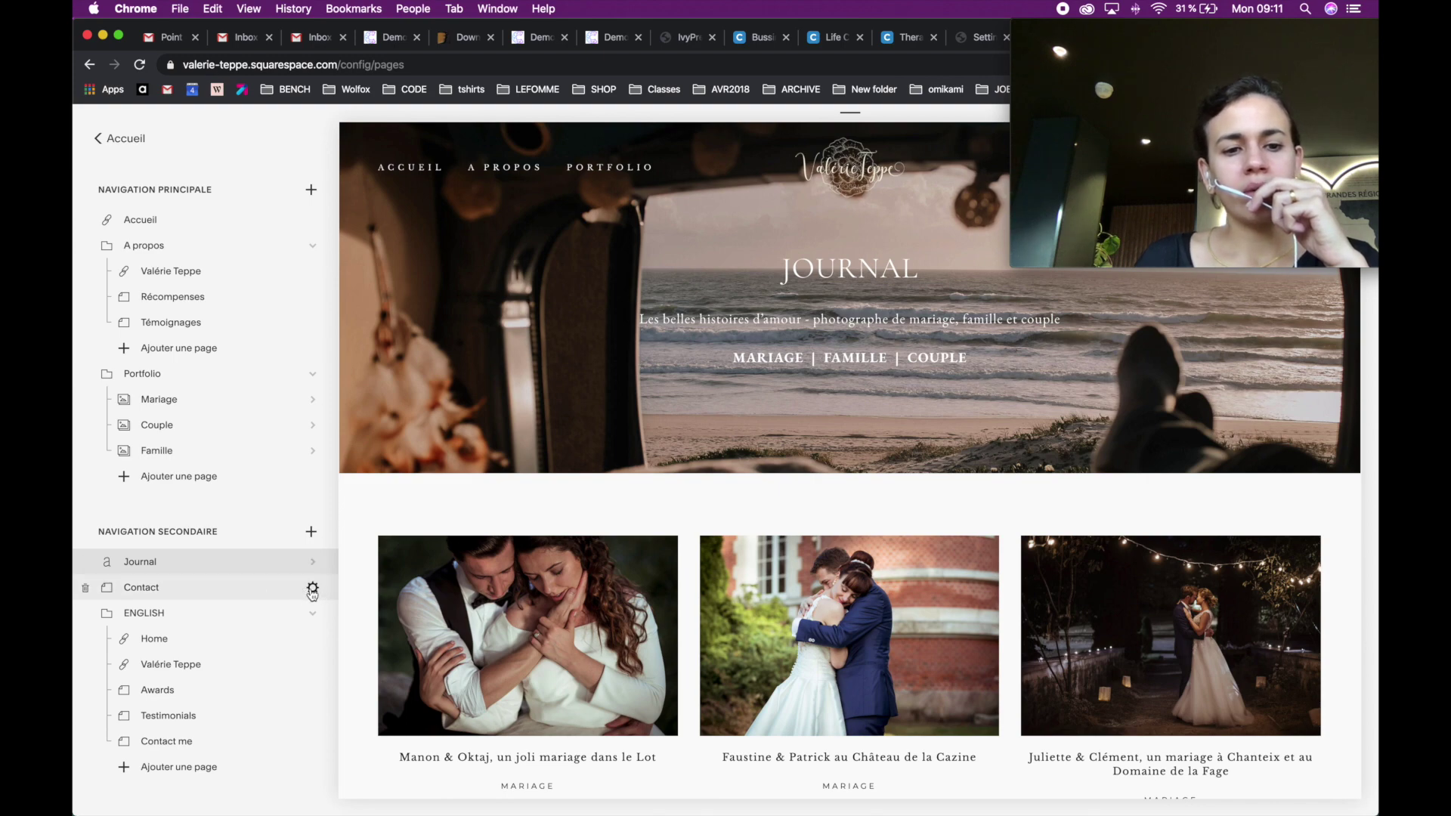
- Open the Contact page's settings, review its general options including page activation and password protection, and close them without changes
left_click(312, 587)
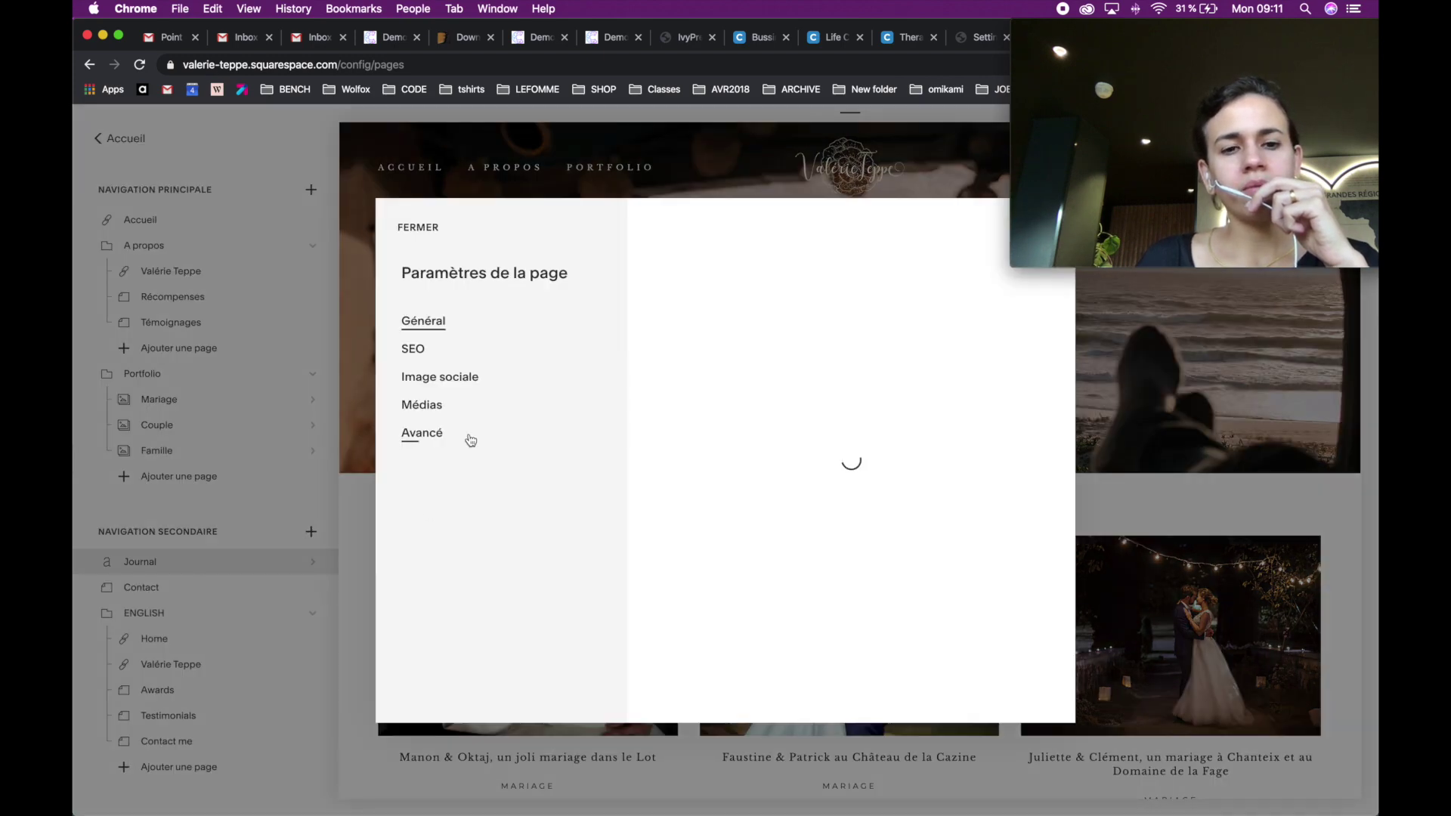
scroll(817, 529, "down", 2)
scroll(817, 529, "down", 4)
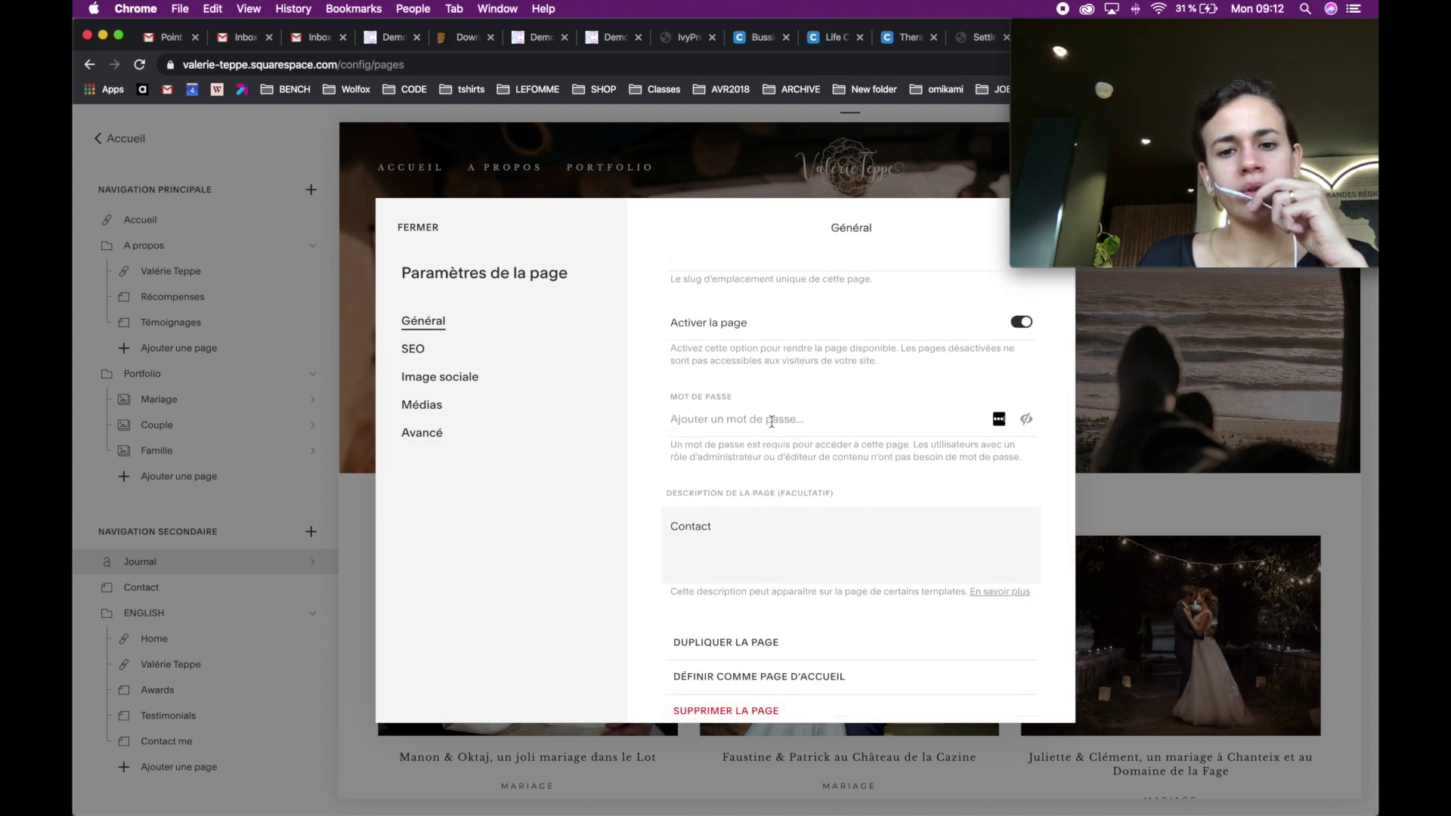
scroll(771, 421, "down", 1)
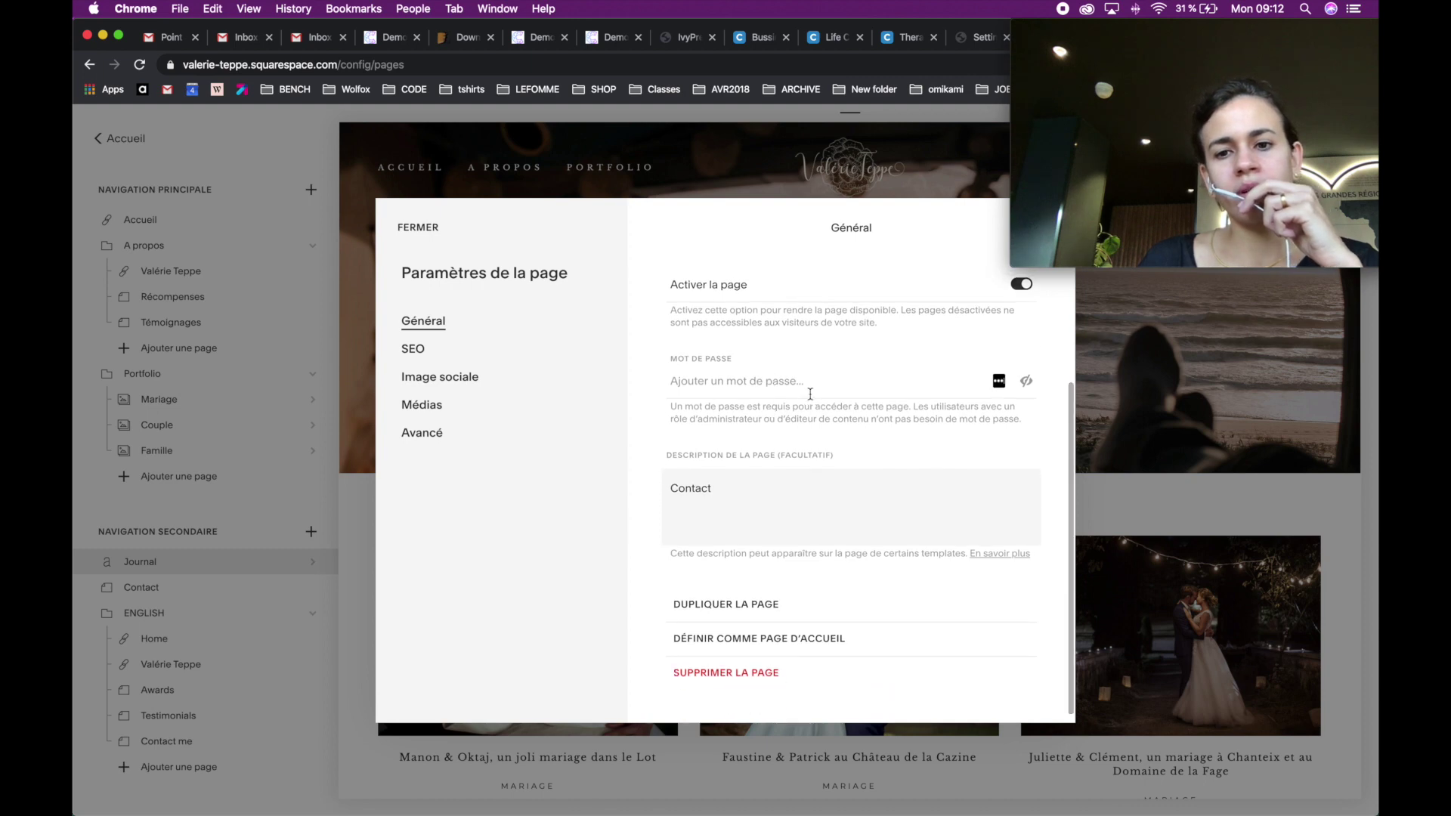
scroll(763, 385, "up", 1)
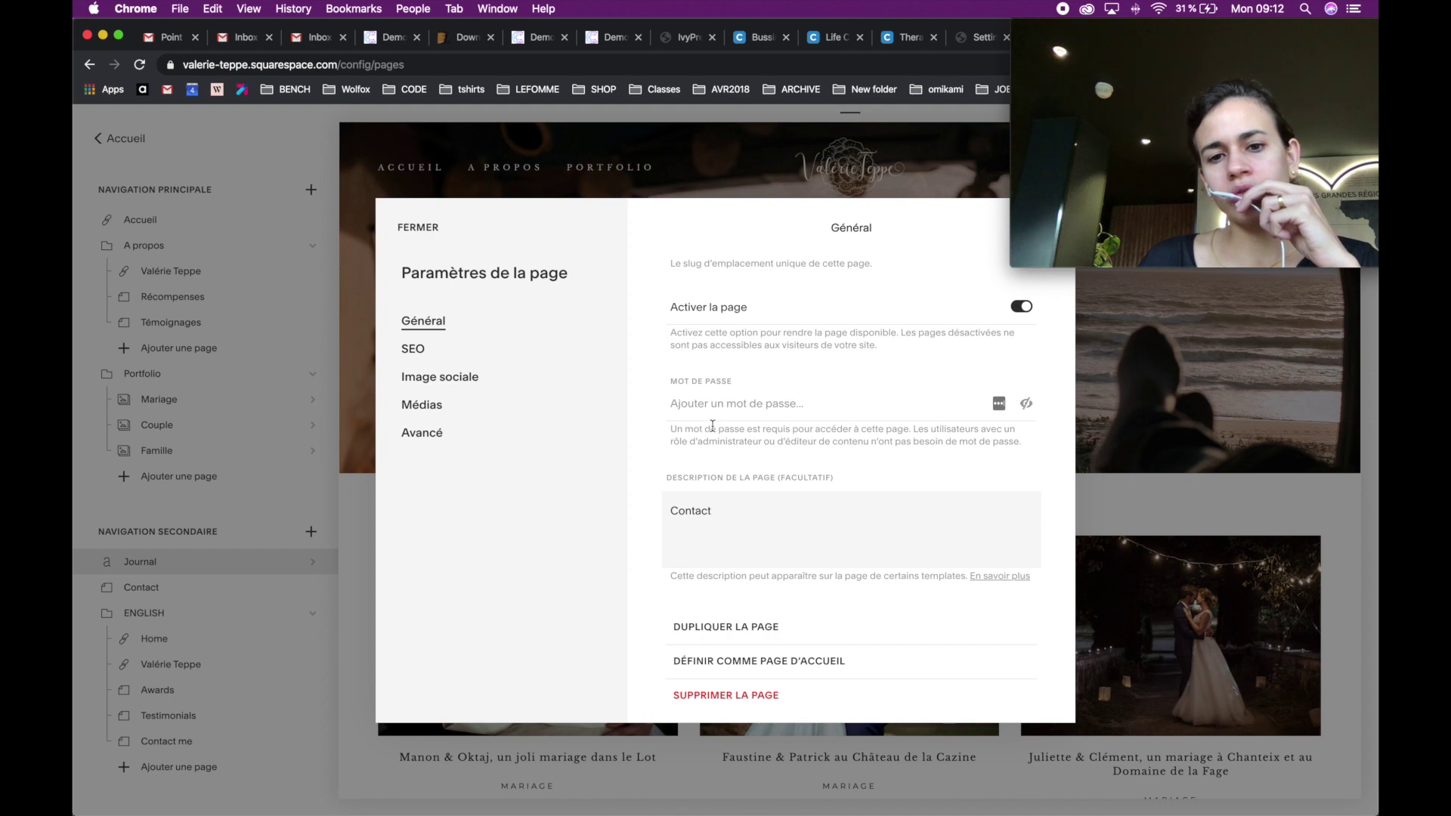
scroll(712, 425, "up", 5)
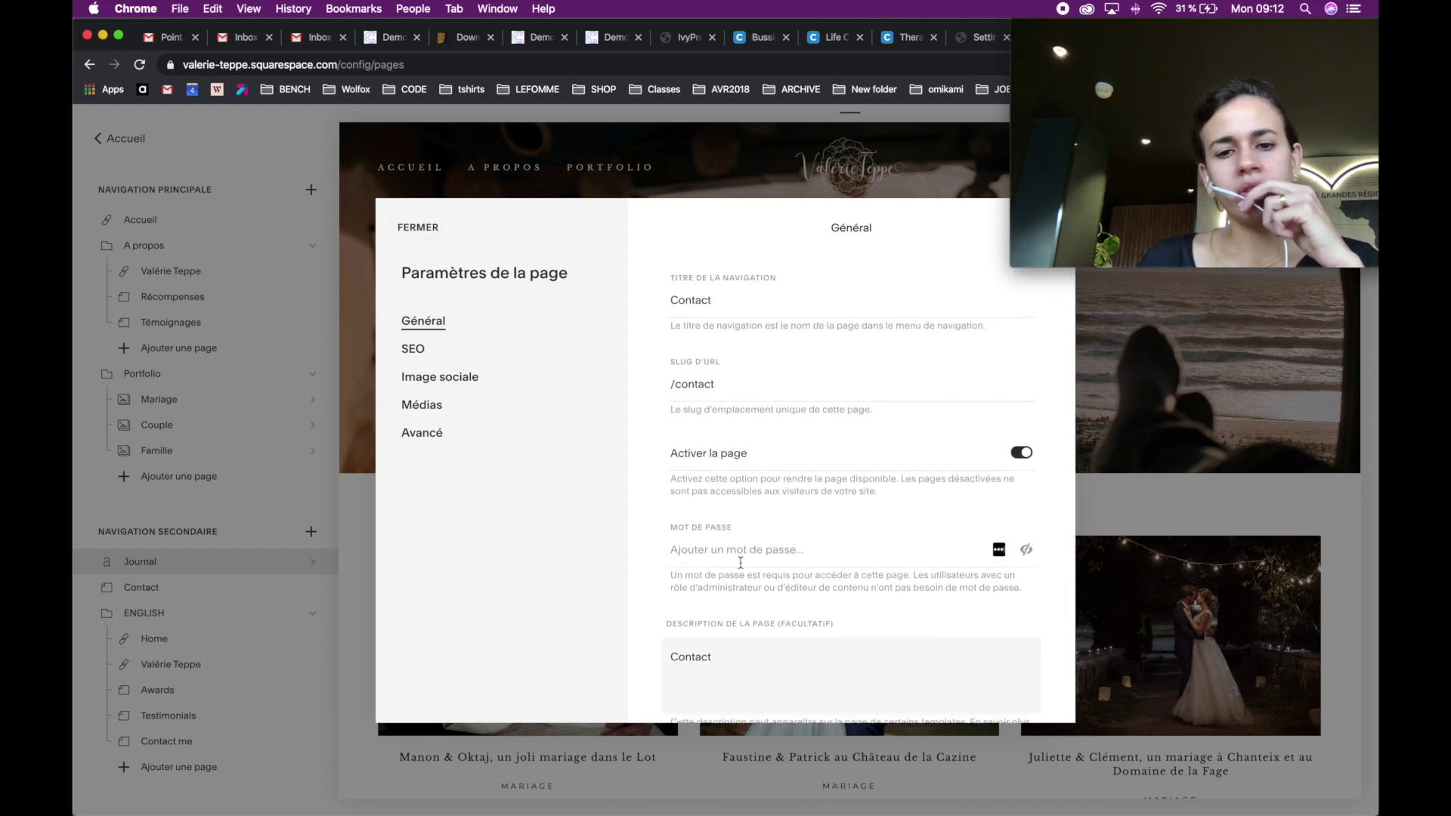
left_click(388, 228)
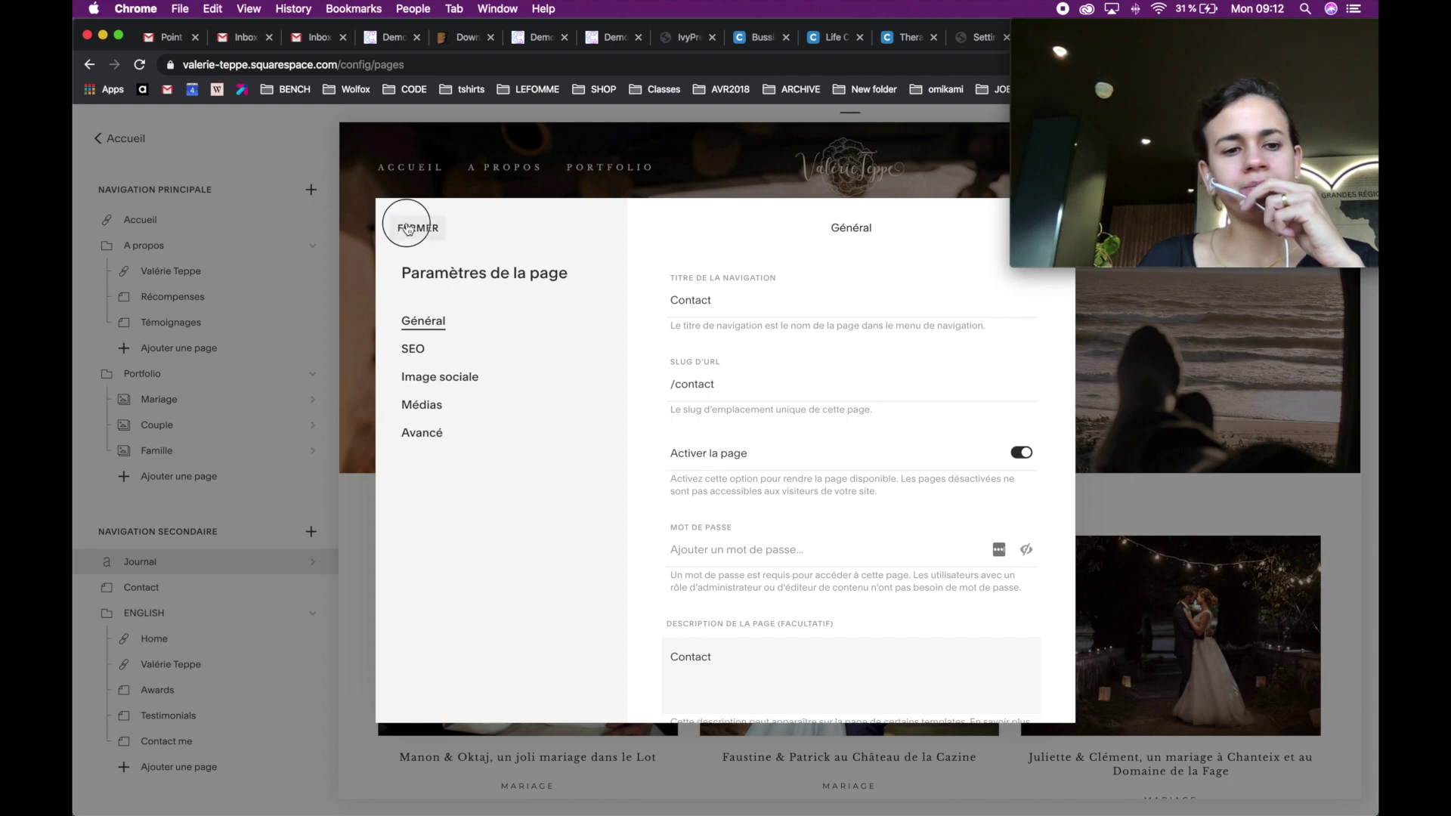
- Examine the page list down to the password-protected Prestation Mariages, Prestation Famille and Wedding Packages pages, and return to its beginning
scroll(291, 594, "down", 15)
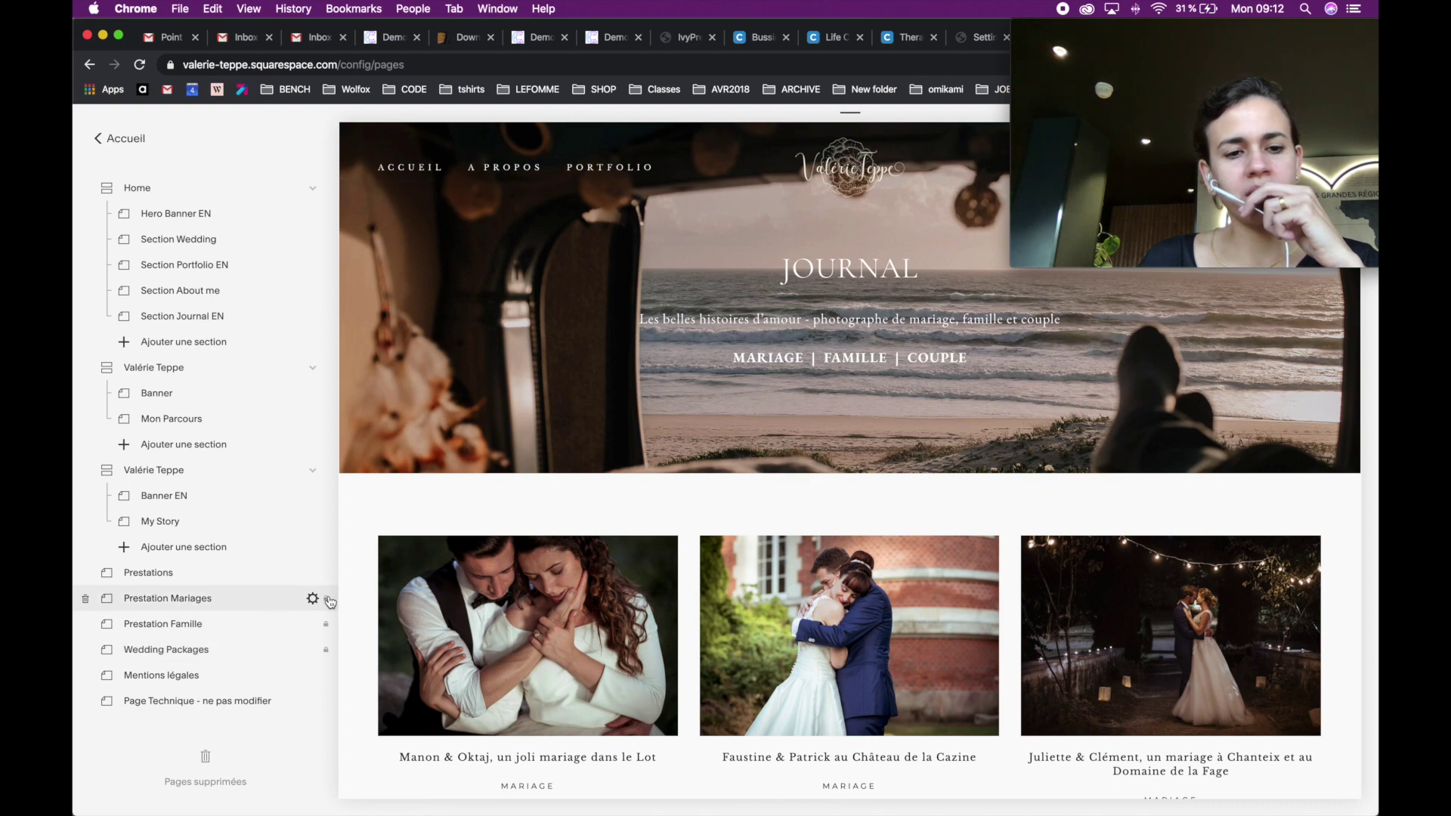
scroll(309, 553, "up", 10)
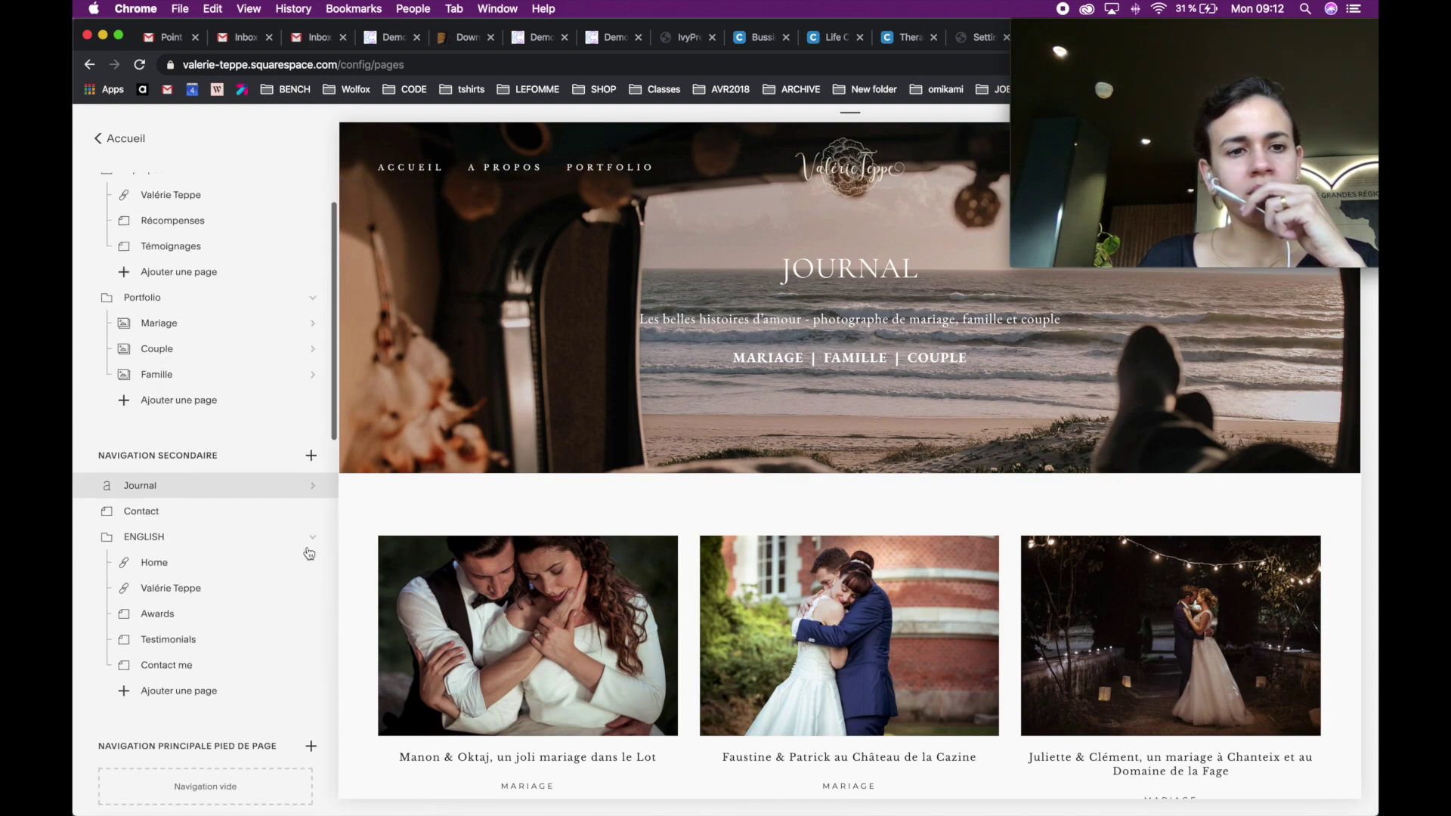
scroll(309, 554, "up", 2)
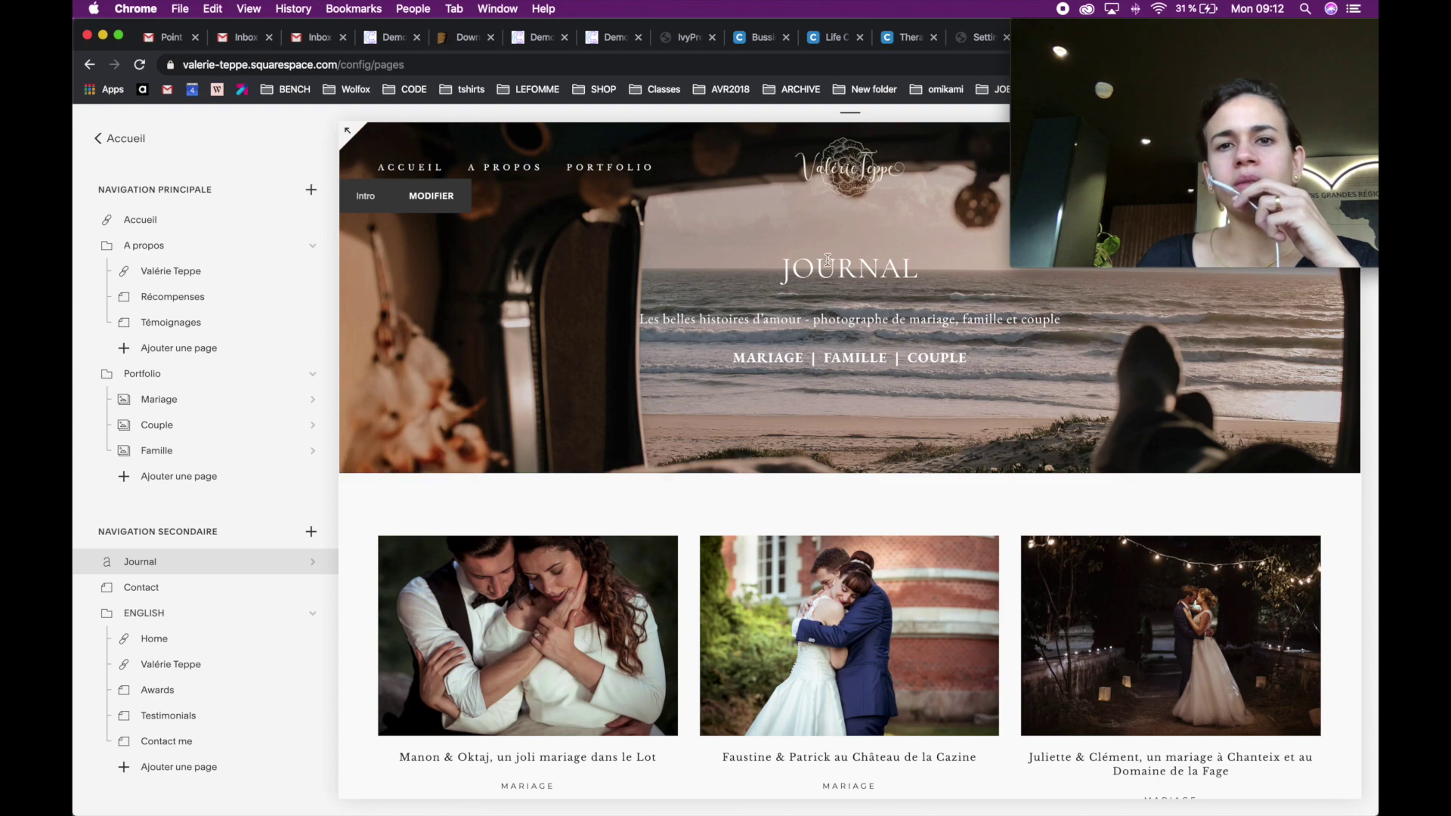